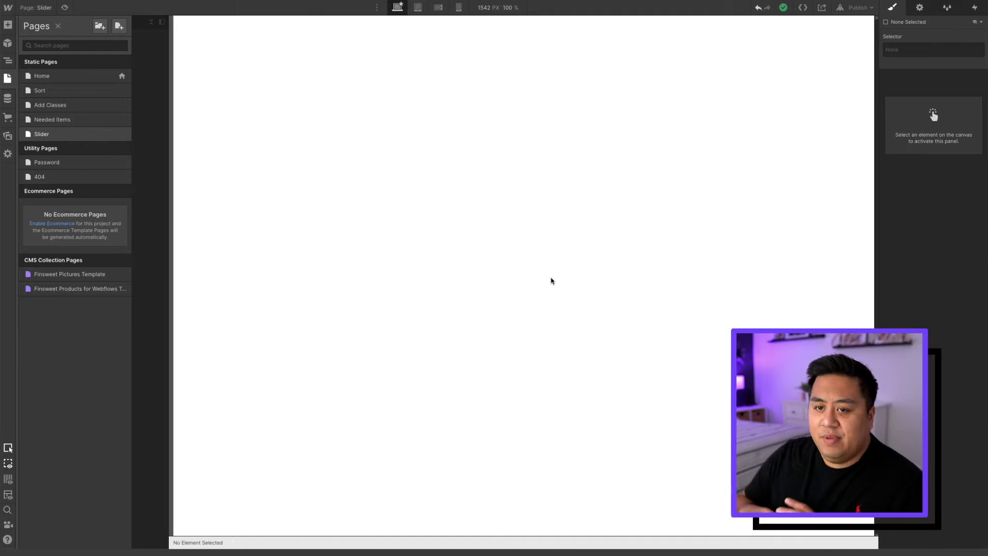
Step: Add a Section to the empty page body and assign it the existing class "section"
{"action": "left_click", "coordinate": [7, 61]}
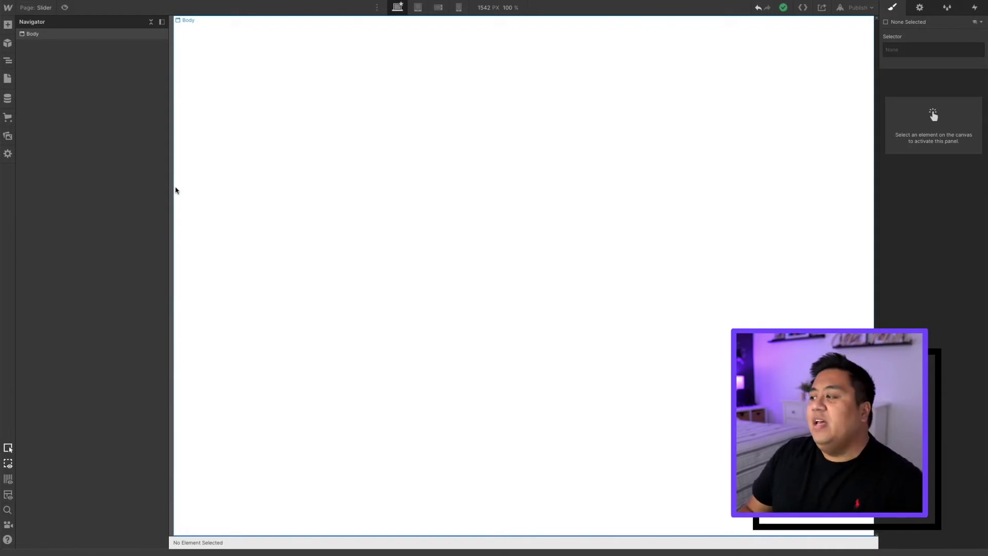
{"action": "left_click", "coordinate": [8, 25]}
{"action": "left_click_drag", "start_coordinate": [37, 126], "coordinate": [252, 62]}
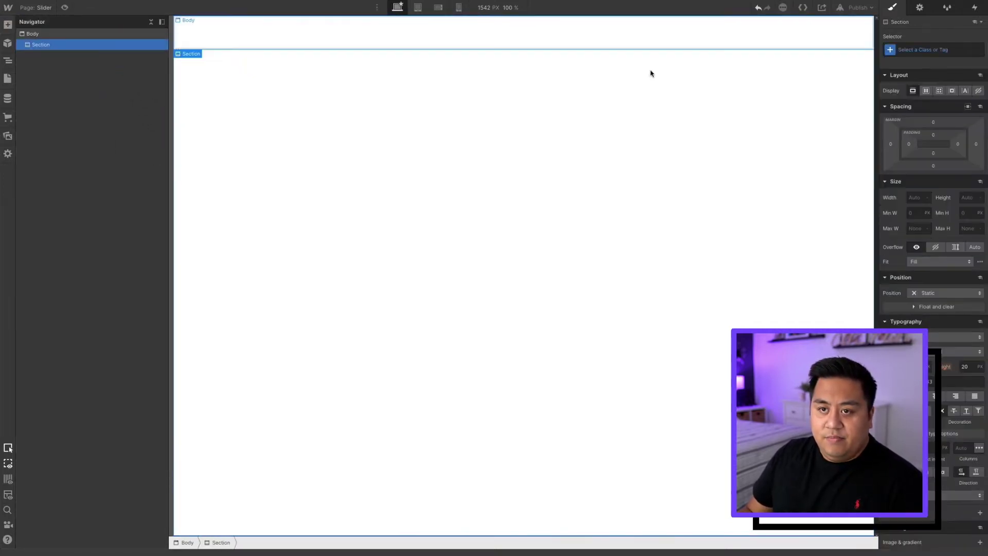
{"action": "left_click", "coordinate": [909, 49]}
{"action": "type", "text": "section"}
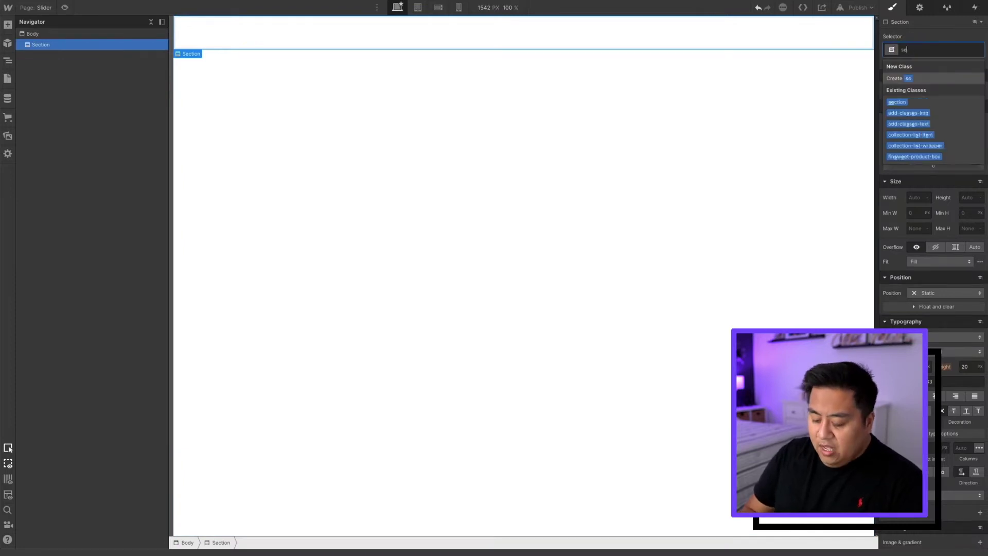
{"action": "key", "text": "Return"}
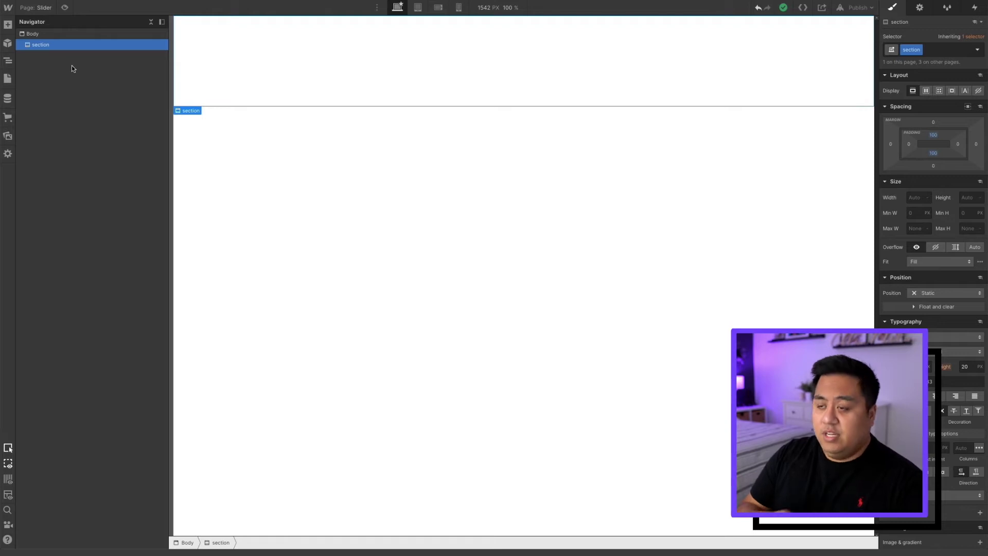
Step: Add a Container inside the section and assign it the existing class "container"
{"action": "left_click", "coordinate": [7, 24]}
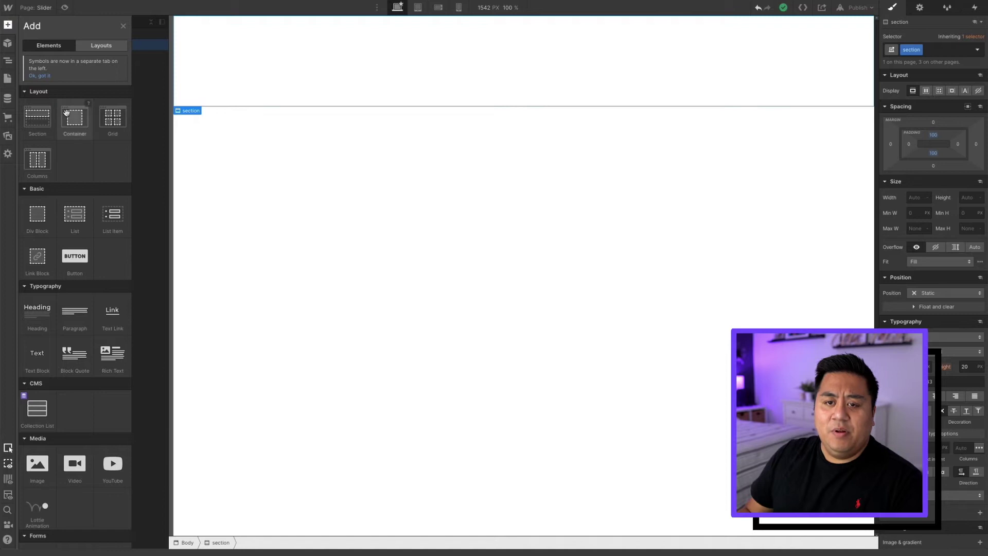
{"action": "left_click_drag", "start_coordinate": [69, 114], "coordinate": [209, 67]}
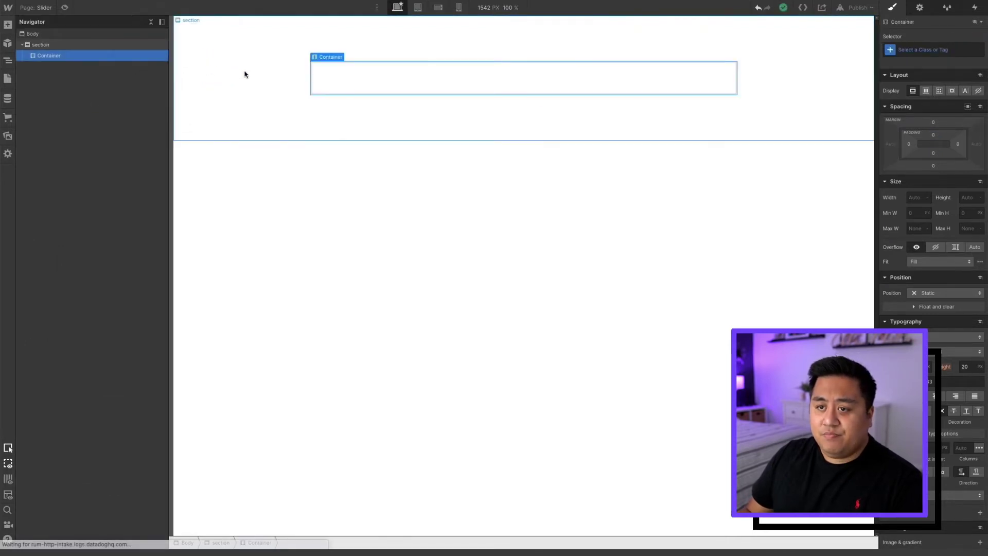
{"action": "left_click", "coordinate": [896, 50]}
{"action": "type", "text": "container"}
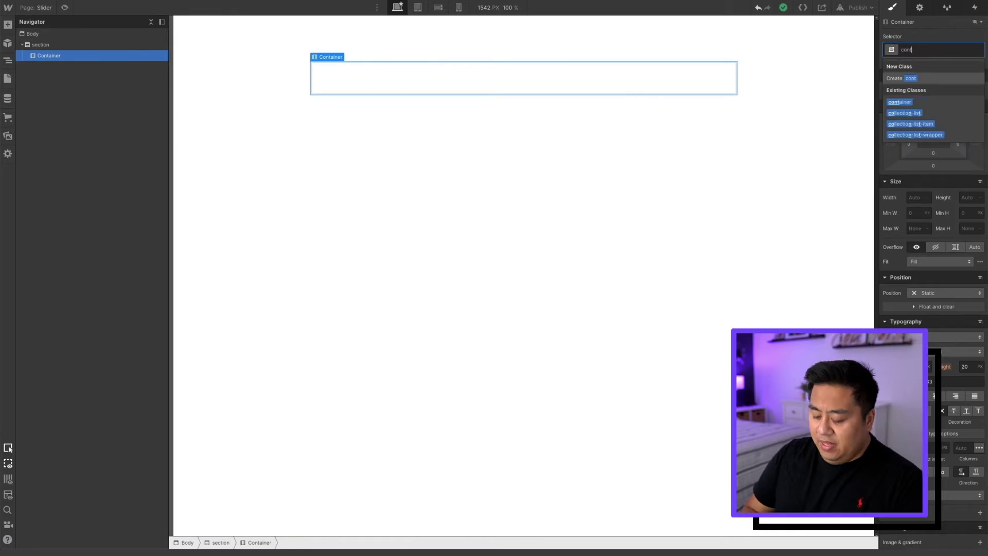
{"action": "key", "text": "Return"}
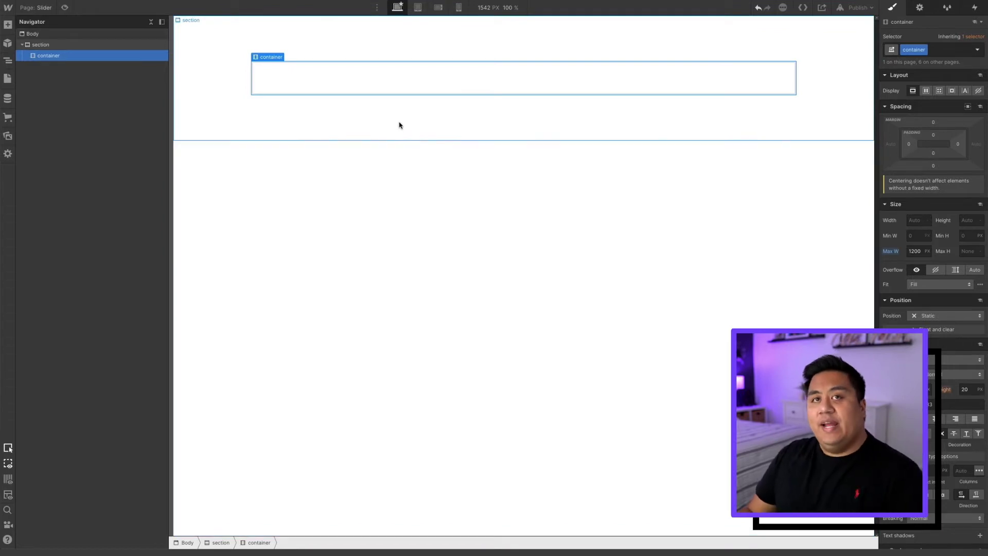
Step: Insert a Slider component into the container and expand its structure down to the individual slides
{"action": "left_click", "coordinate": [8, 24]}
{"action": "scroll", "coordinate": [65, 191], "scroll_direction": "down", "scroll_amount": 7}
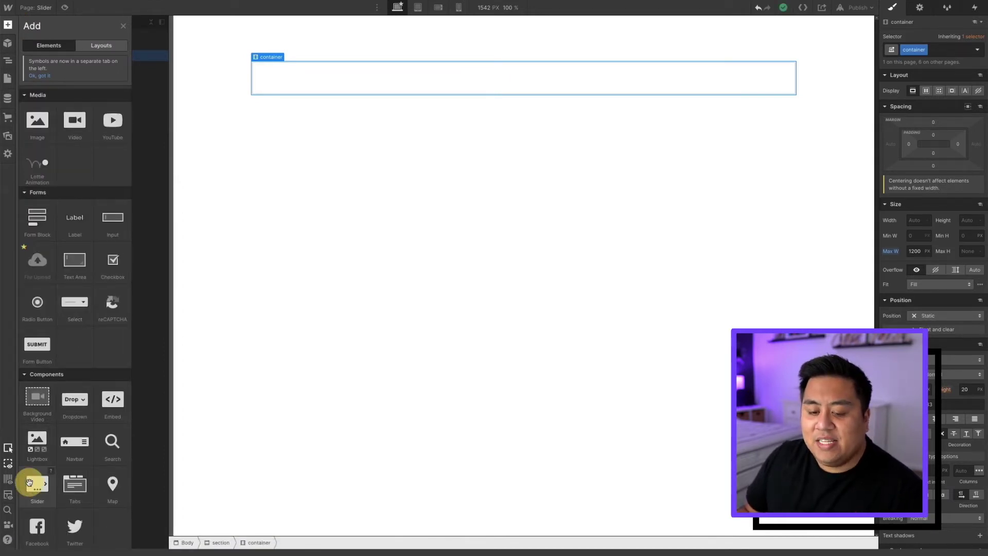
{"action": "left_click_drag", "start_coordinate": [29, 481], "coordinate": [279, 88]}
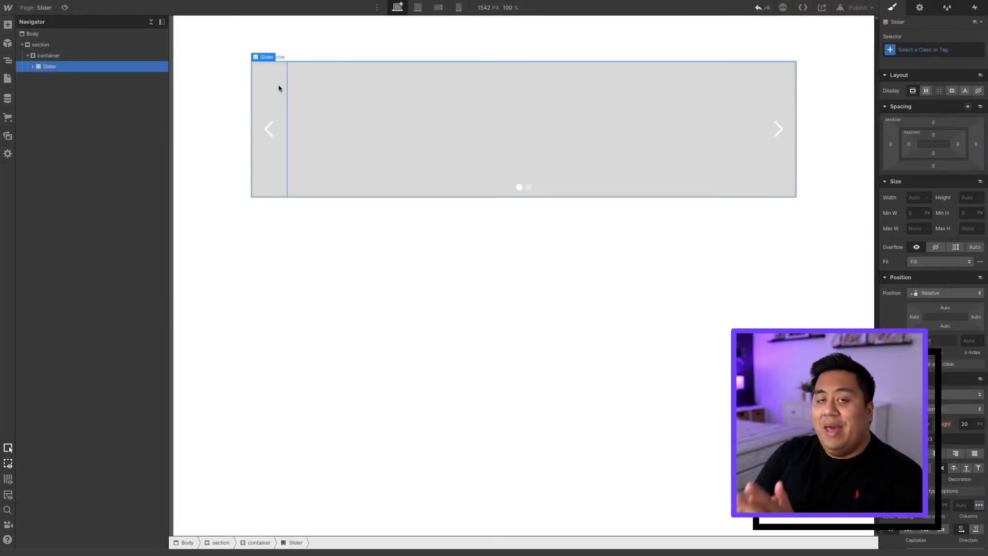
{"action": "left_click", "coordinate": [33, 66]}
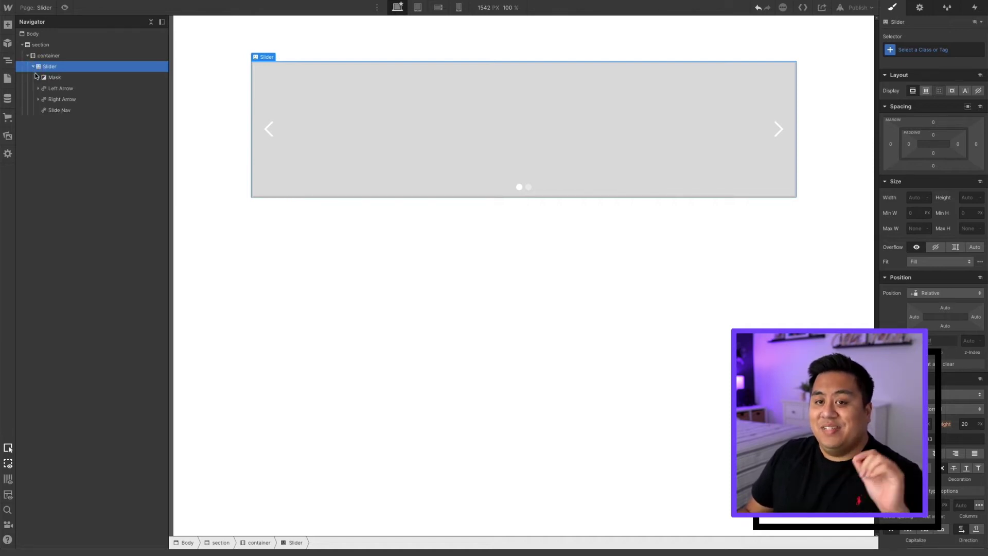
{"action": "left_click", "coordinate": [36, 76]}
{"action": "left_click", "coordinate": [32, 67]}
{"action": "left_click", "coordinate": [33, 67]}
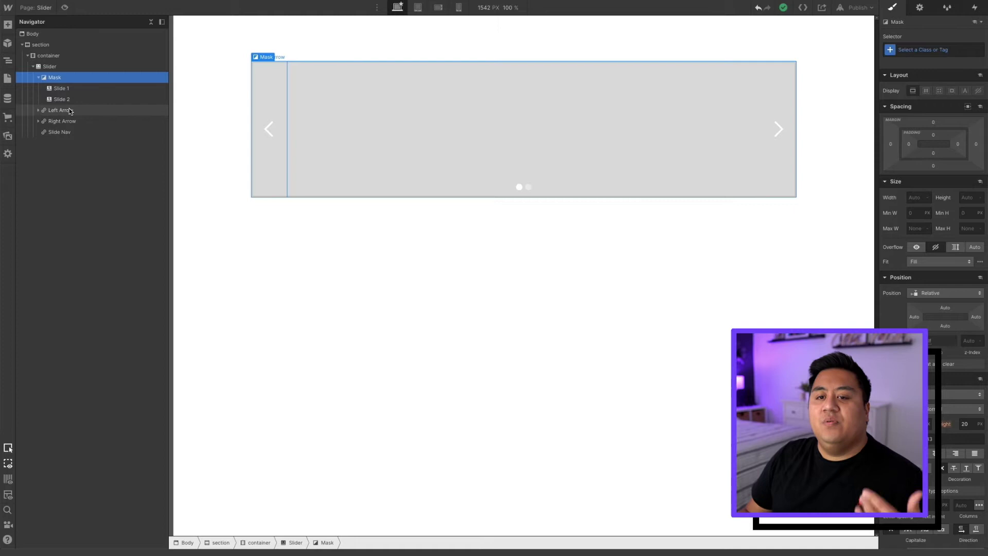
Step: Give the slider the class "slider" and its mask the class "mask"
{"action": "left_click", "coordinate": [44, 66]}
{"action": "left_click", "coordinate": [906, 50]}
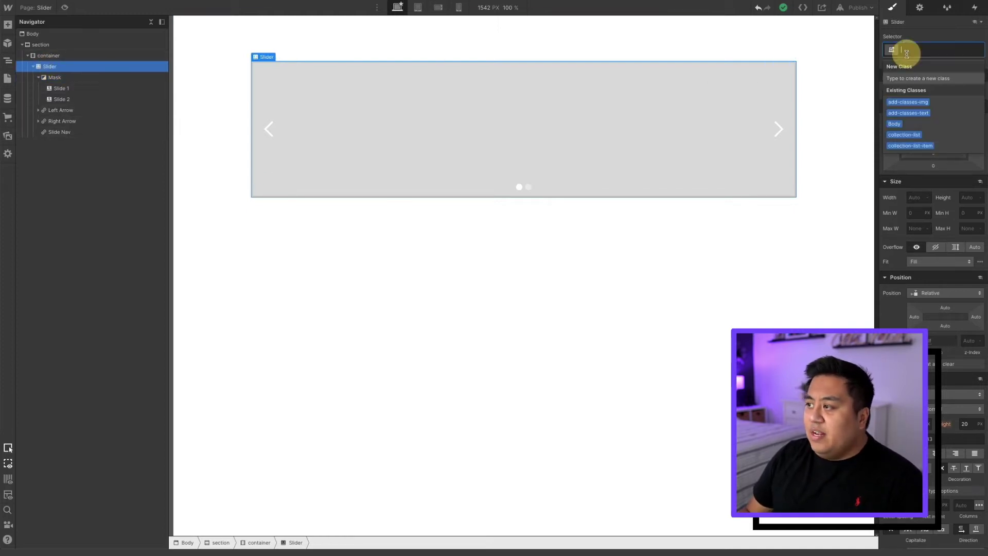
{"action": "type", "text": "slider"}
{"action": "key", "text": "Return"}
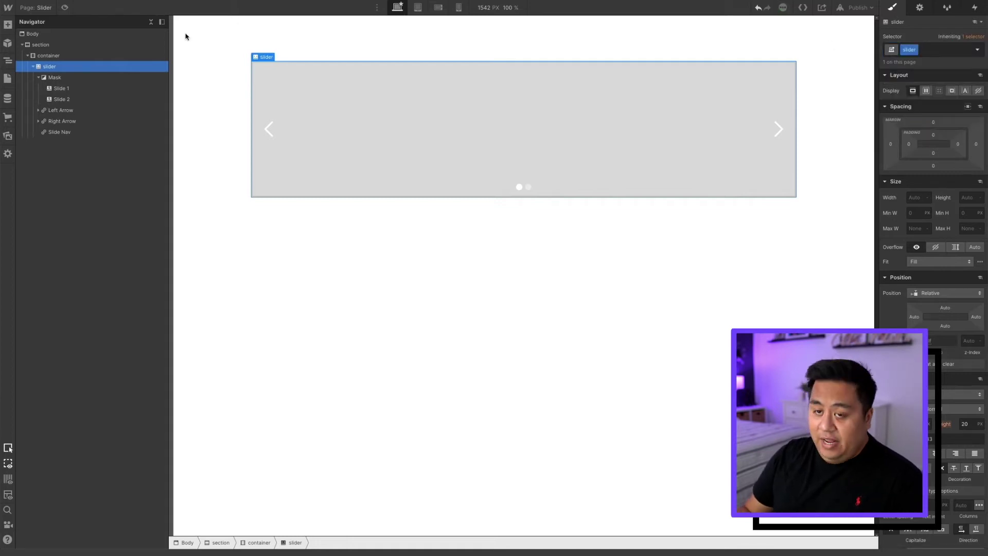
{"action": "left_click", "coordinate": [119, 78]}
{"action": "left_click", "coordinate": [901, 46]}
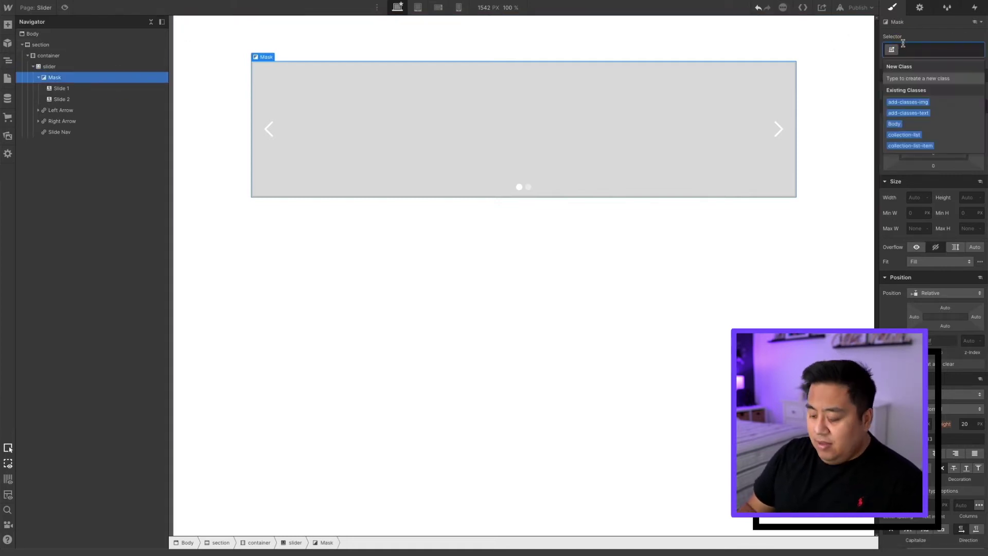
{"action": "type", "text": "mask"}
{"action": "key", "text": "Return"}
Step: Assign the class "slide" to both slides inside the mask
{"action": "left_click", "coordinate": [64, 88]}
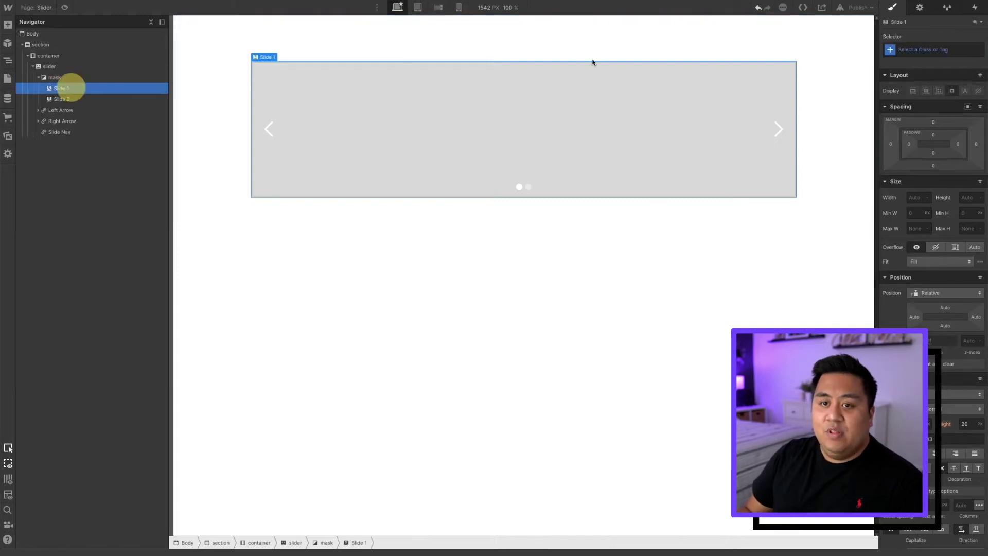
{"action": "left_click", "coordinate": [921, 50]}
{"action": "type", "text": "slide"}
{"action": "key", "text": "Return"}
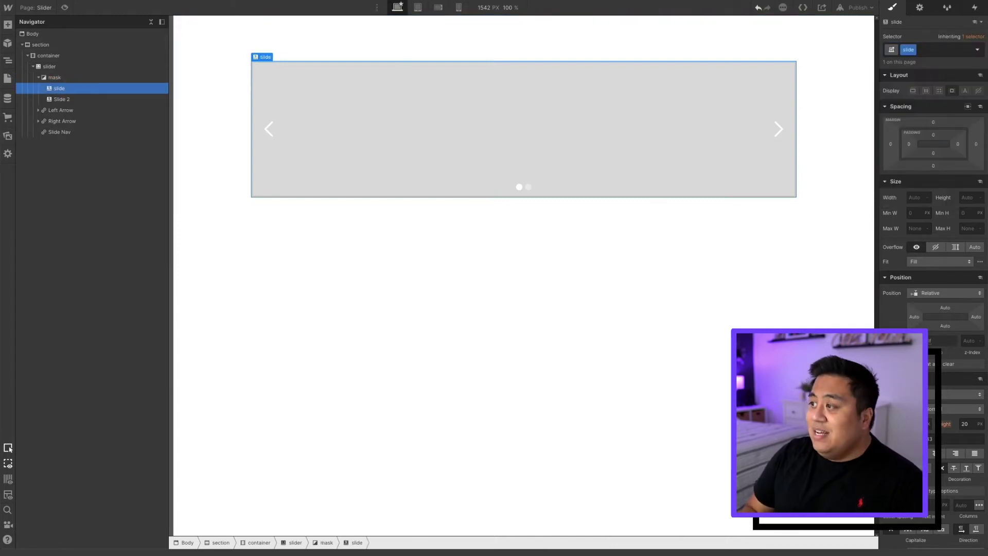
{"action": "left_click", "coordinate": [64, 99]}
{"action": "left_click", "coordinate": [921, 50]}
{"action": "type", "text": "slide"}
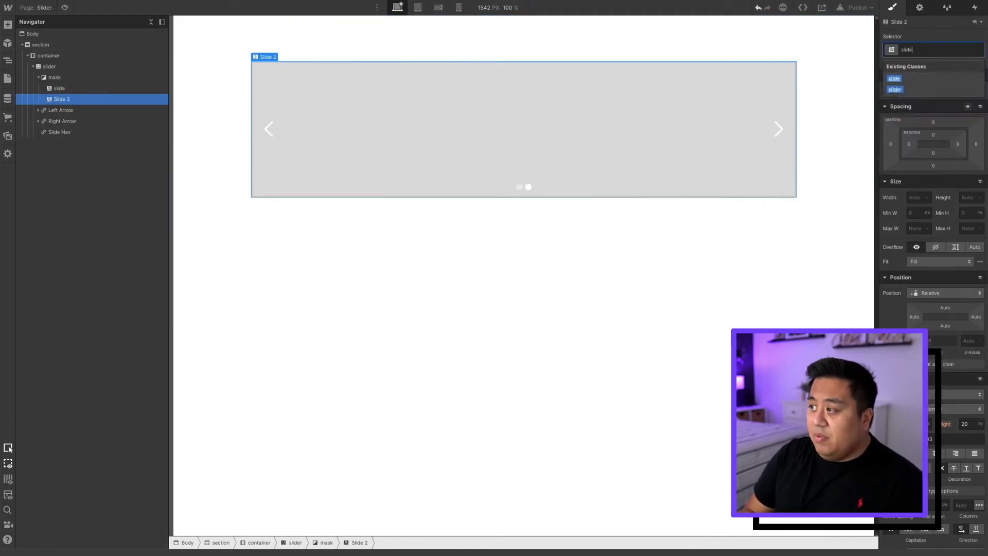
{"action": "key", "text": "Return"}
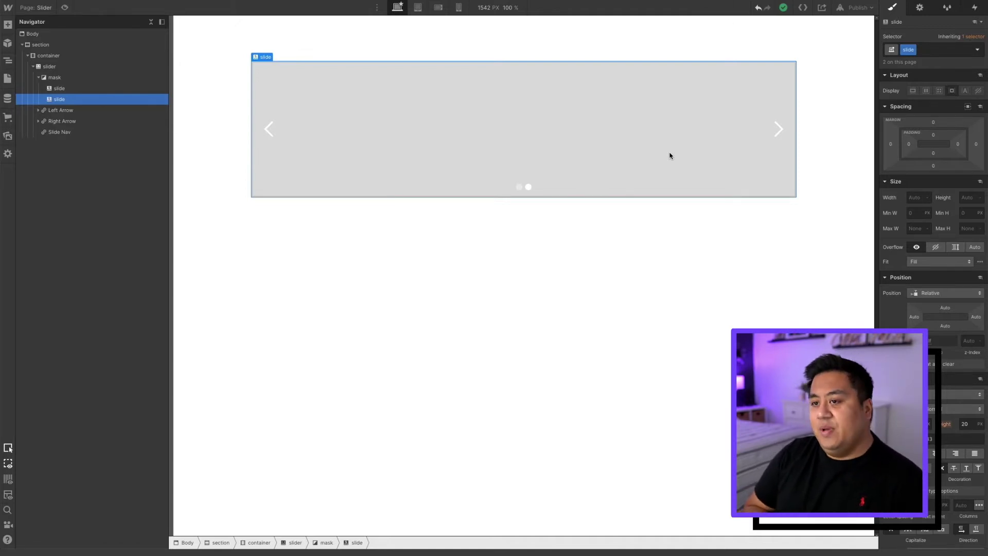
Step: Add a Collection List inside the first slide and connect it to the Finsweet Products for Webflows collection
{"action": "left_click", "coordinate": [101, 88]}
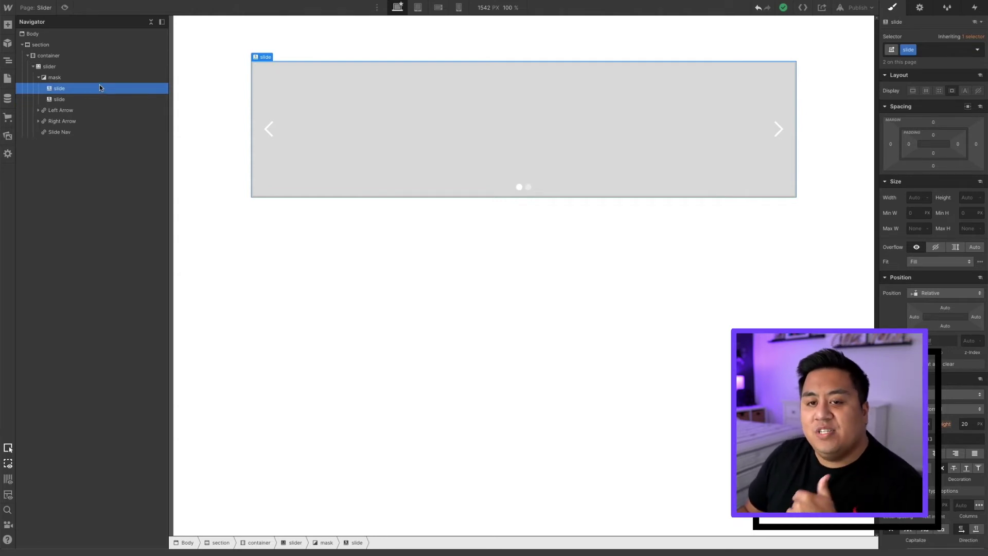
{"action": "left_click", "coordinate": [7, 24]}
{"action": "left_click_drag", "start_coordinate": [39, 407], "coordinate": [103, 90]}
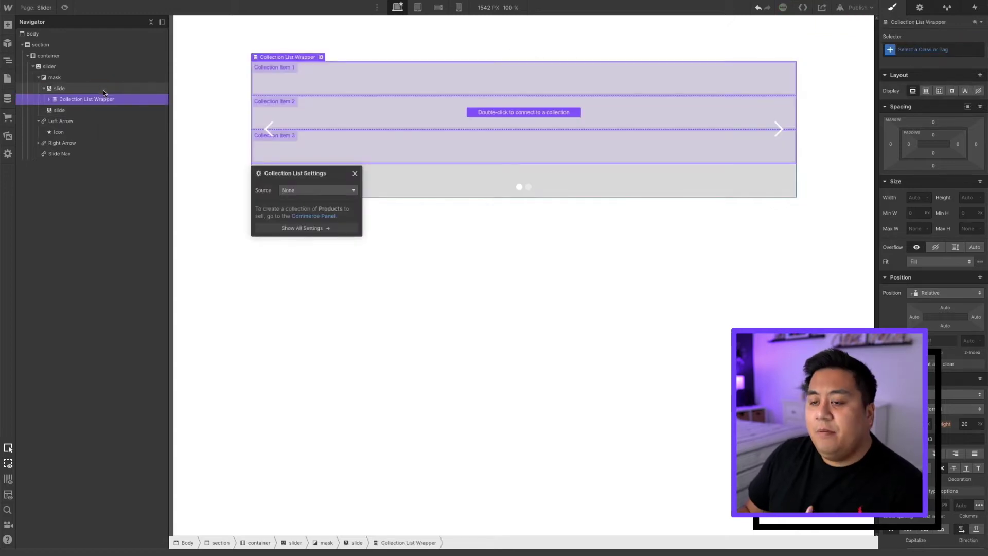
{"action": "left_click", "coordinate": [287, 192]}
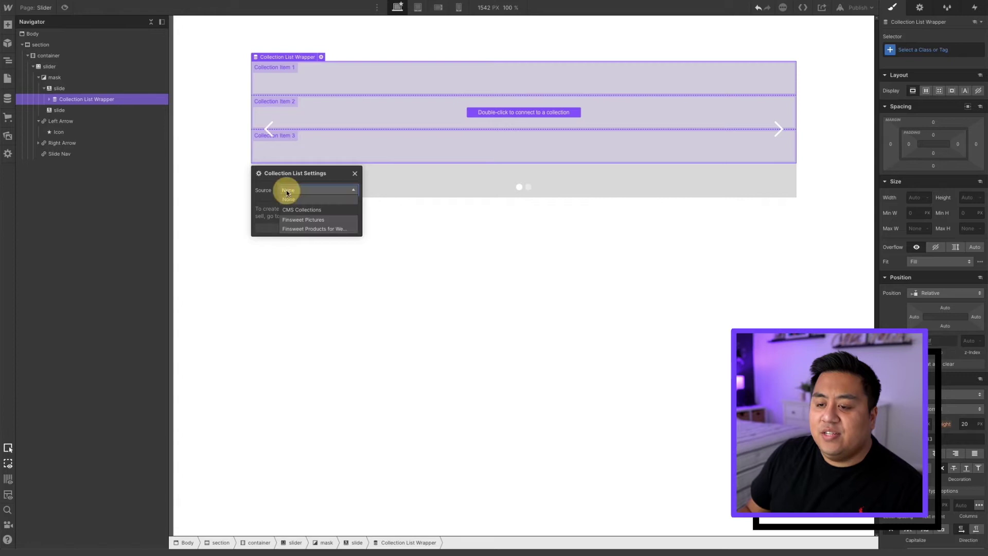
{"action": "left_click", "coordinate": [295, 229]}
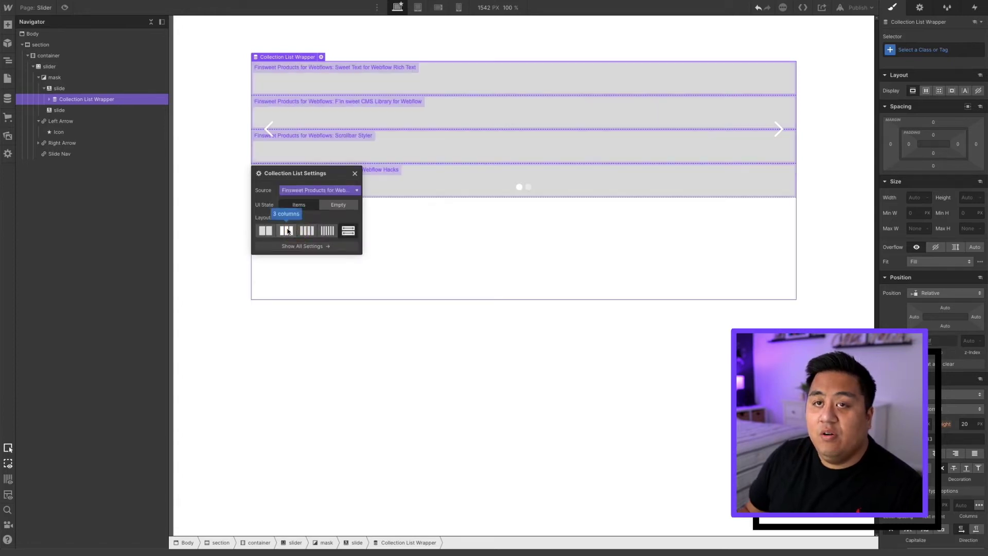
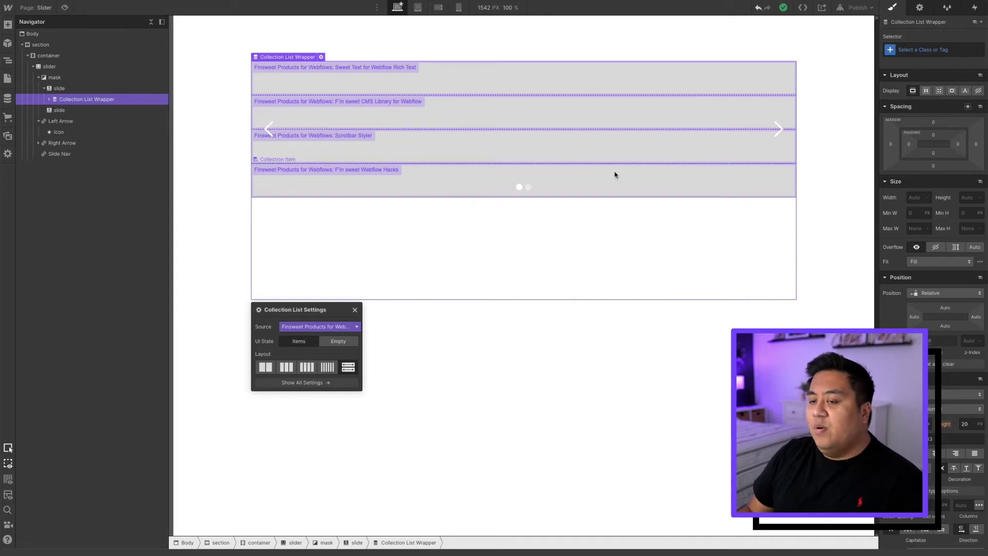
Step: Limit the collection list in the first slide to show 1 item
{"action": "left_click", "coordinate": [919, 9]}
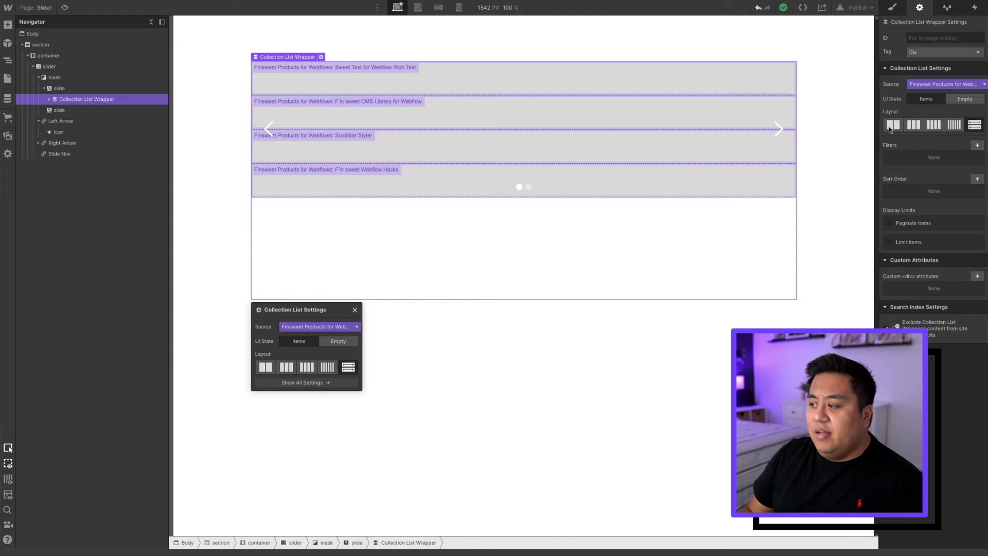
{"action": "left_click", "coordinate": [887, 242]}
{"action": "left_click", "coordinate": [910, 259]}
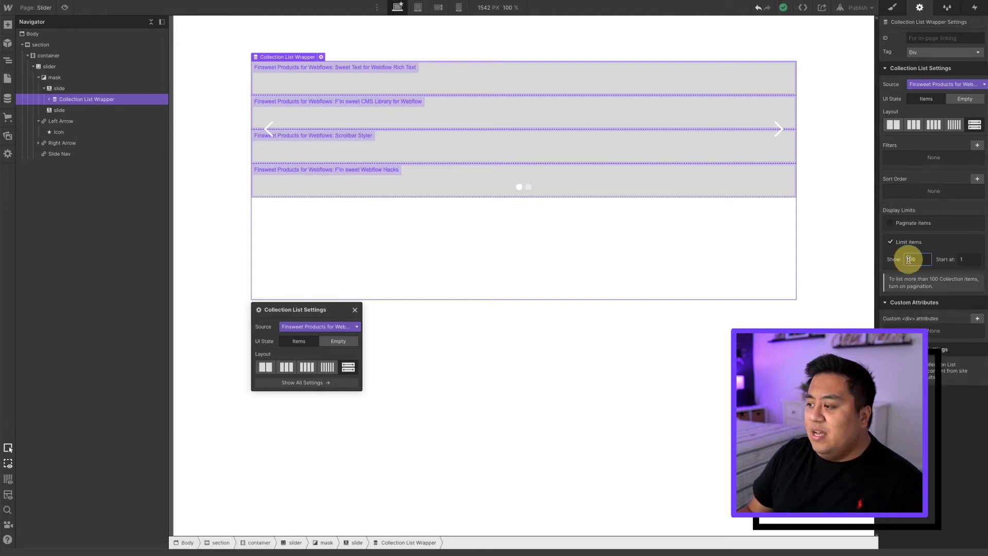
{"action": "double_click", "coordinate": [921, 260]}
{"action": "type", "text": "1"}
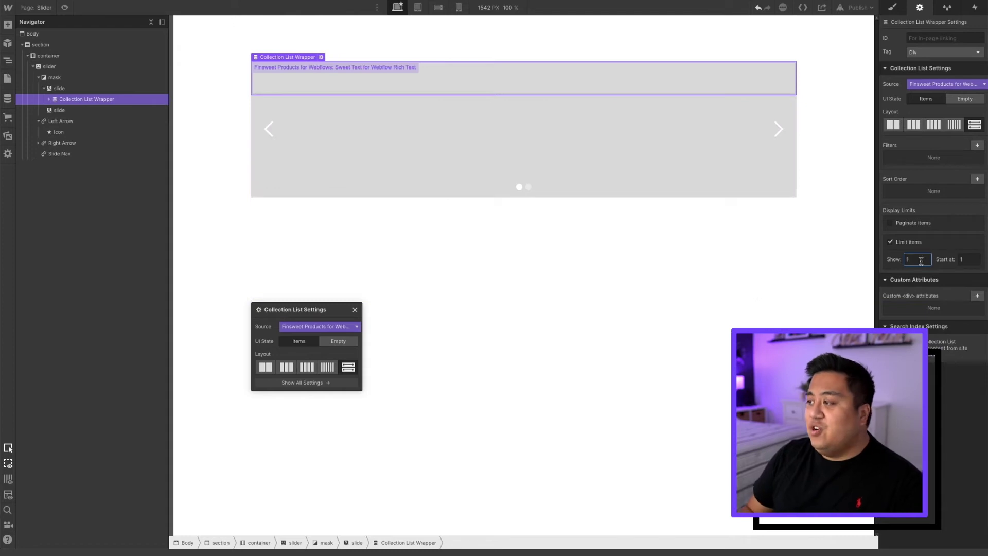
Step: Expand the collection list wrapper's structure and give the wrapper the class "slider-collection-wrapper"
{"action": "left_click", "coordinate": [892, 7]}
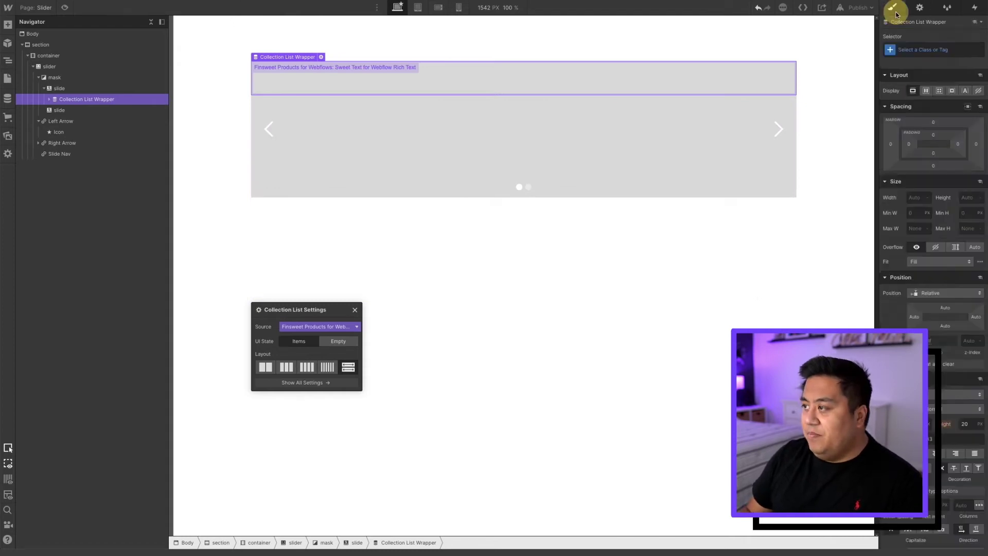
{"action": "left_click", "coordinate": [50, 100]}
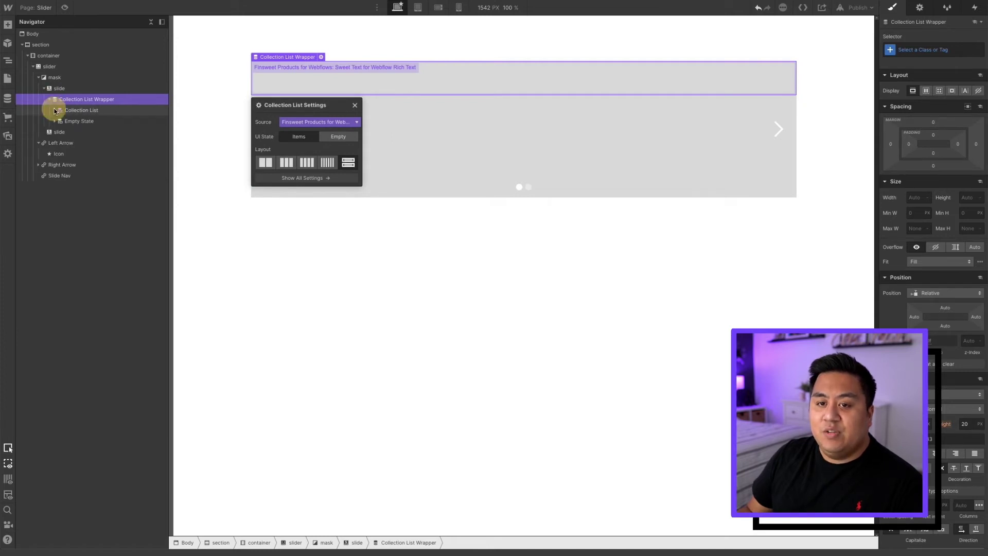
{"action": "left_click", "coordinate": [55, 110]}
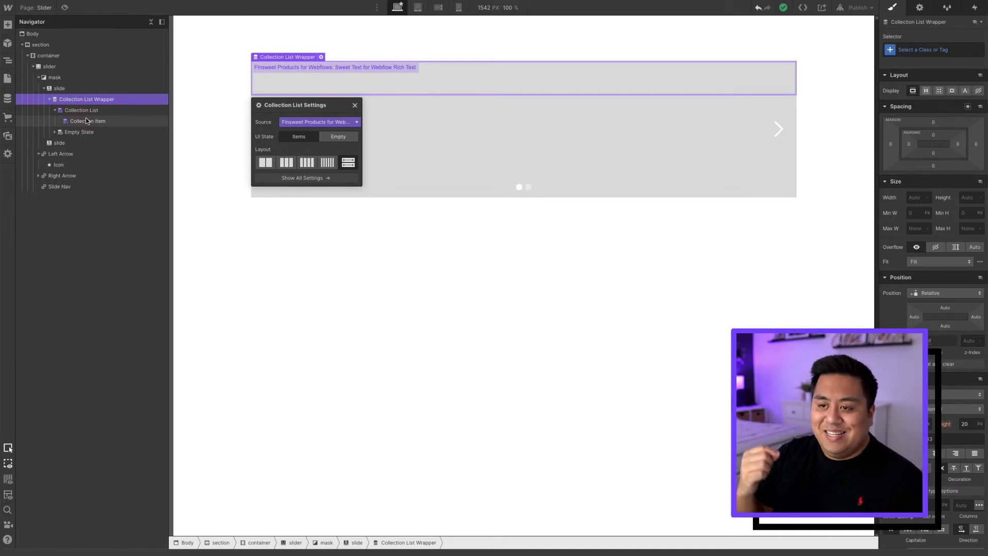
{"action": "left_click", "coordinate": [906, 49]}
{"action": "type", "text": "slider-collection-wrapper"}
{"action": "key", "text": "Return"}
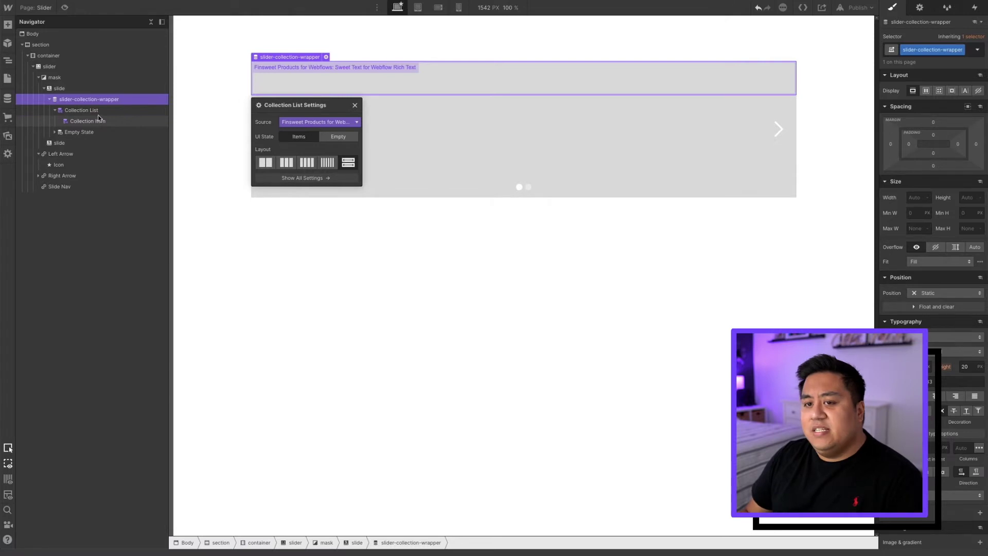
Step: Give the collection list inside the wrapper the class "slider-collection-list"
{"action": "left_click", "coordinate": [97, 110]}
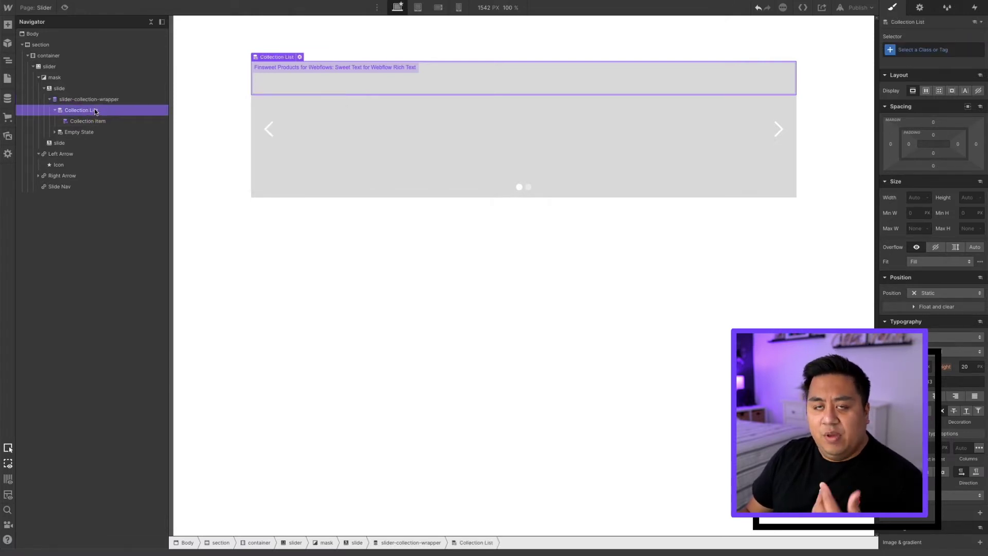
{"action": "left_click", "coordinate": [911, 48]}
{"action": "type", "text": "slider-colle"}
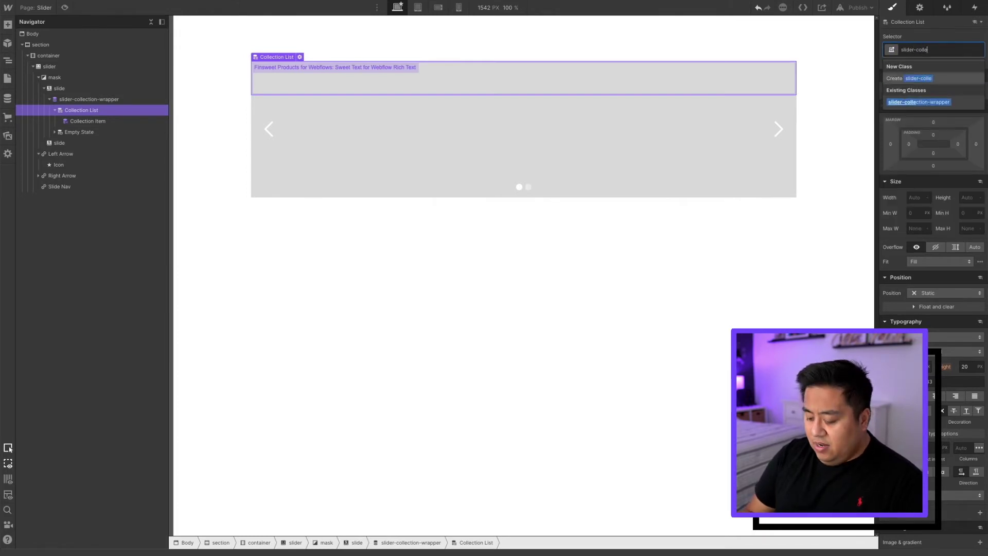
{"action": "type", "text": "ction-list"}
{"action": "key", "text": "Return"}
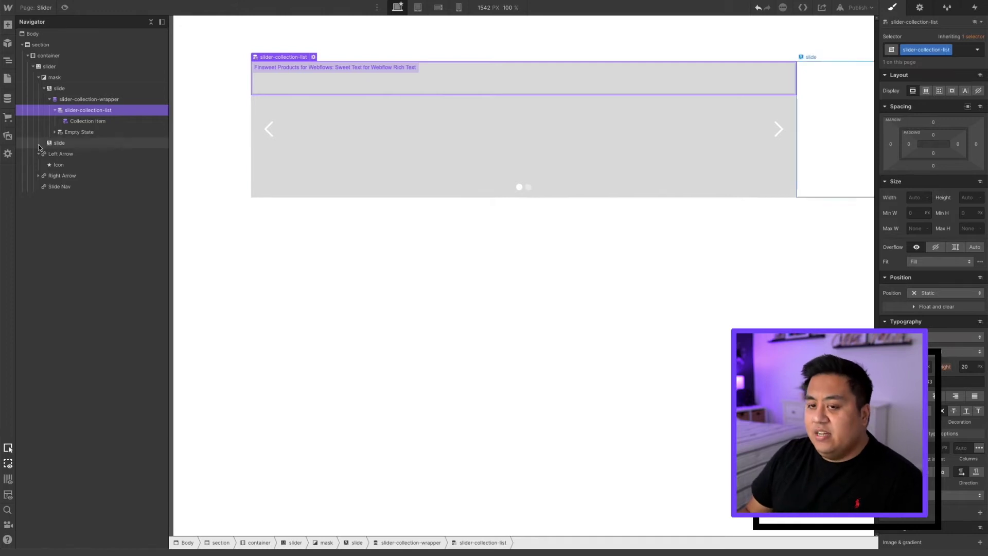
Step: Give the collection item inside the collection list the class "slider-collection-item"
{"action": "left_click", "coordinate": [79, 123]}
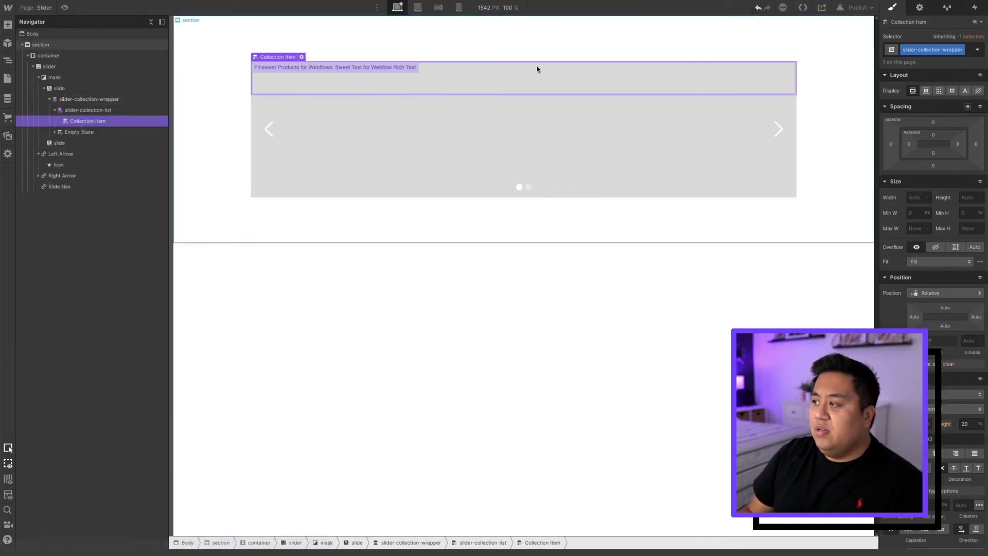
{"action": "left_click", "coordinate": [105, 124]}
{"action": "left_click_drag", "start_coordinate": [106, 124], "coordinate": [101, 122]}
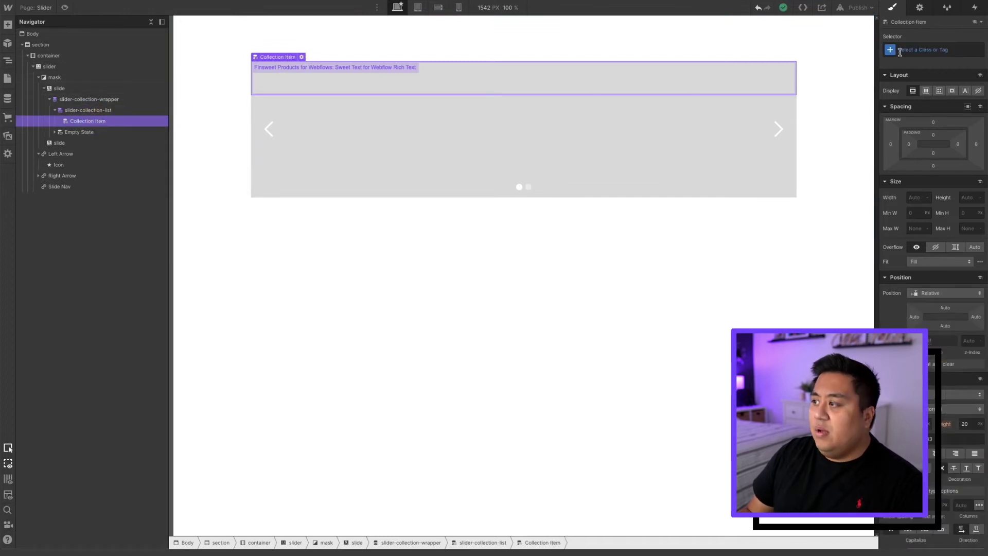
{"action": "key", "text": "super+Return"}
{"action": "type", "text": "slider-collection-item"}
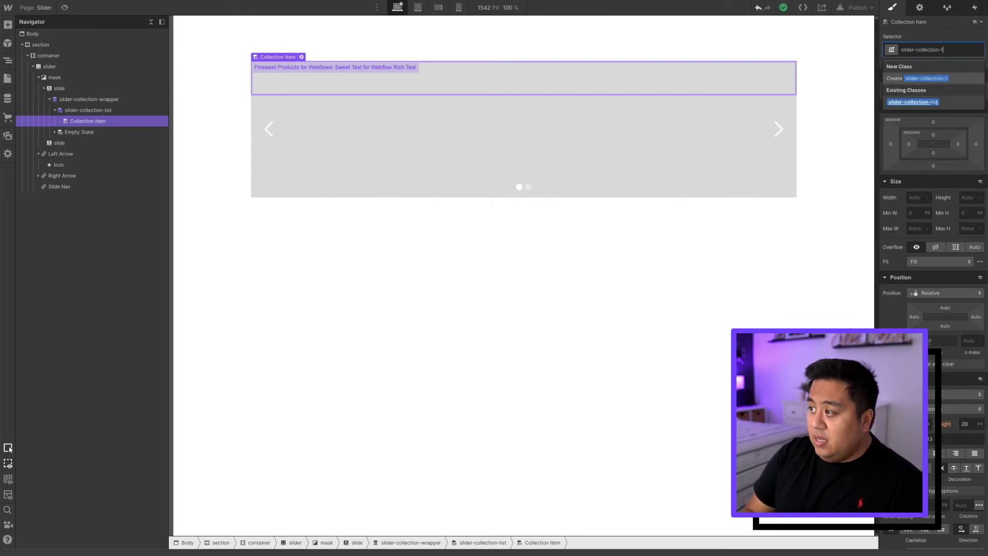
{"action": "key", "text": "Return"}
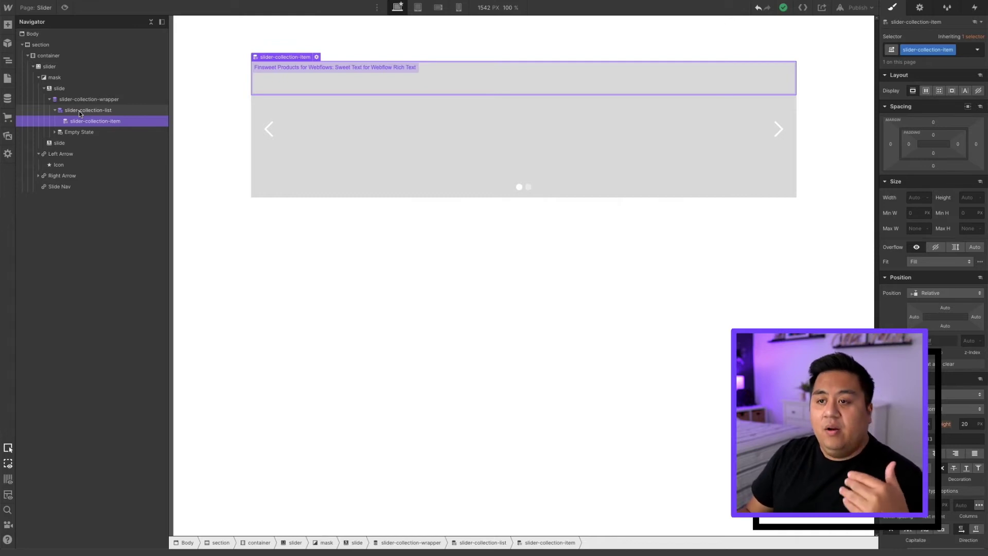
Step: Set the collection item's width and height to 100%
{"action": "left_click", "coordinate": [910, 199]}
{"action": "type", "text": "100%"}
{"action": "key", "text": "Tab"}
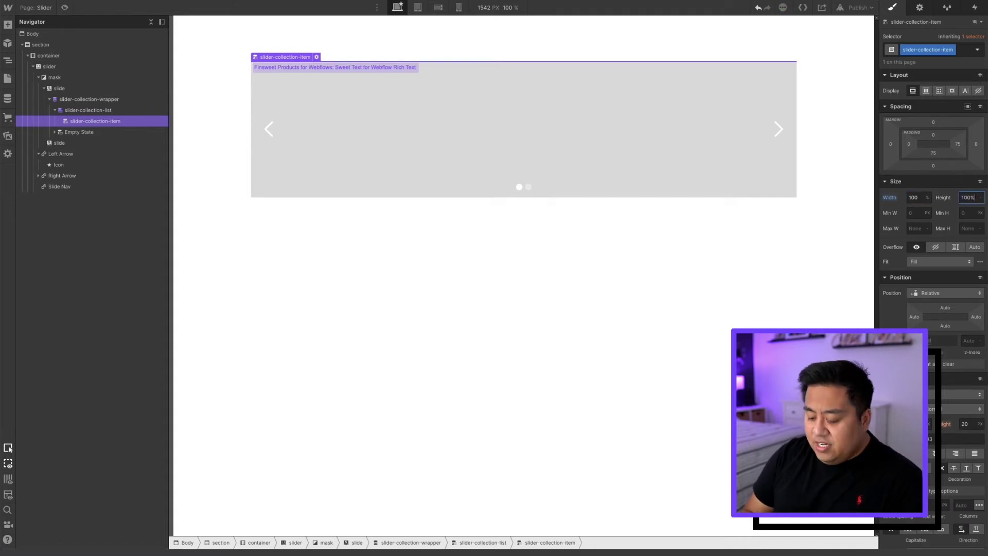
Step: Set the width and height of slider-collection-list to 100%
{"action": "left_click", "coordinate": [82, 111]}
{"action": "left_click", "coordinate": [916, 197]}
{"action": "type", "text": "1"}
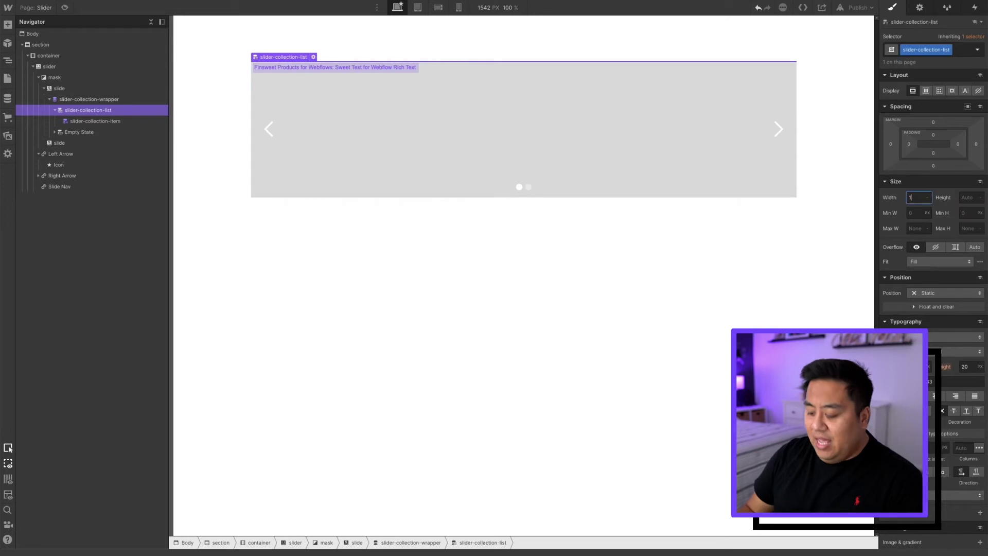
{"action": "type", "text": "00%"}
{"action": "key", "text": "Tab"}
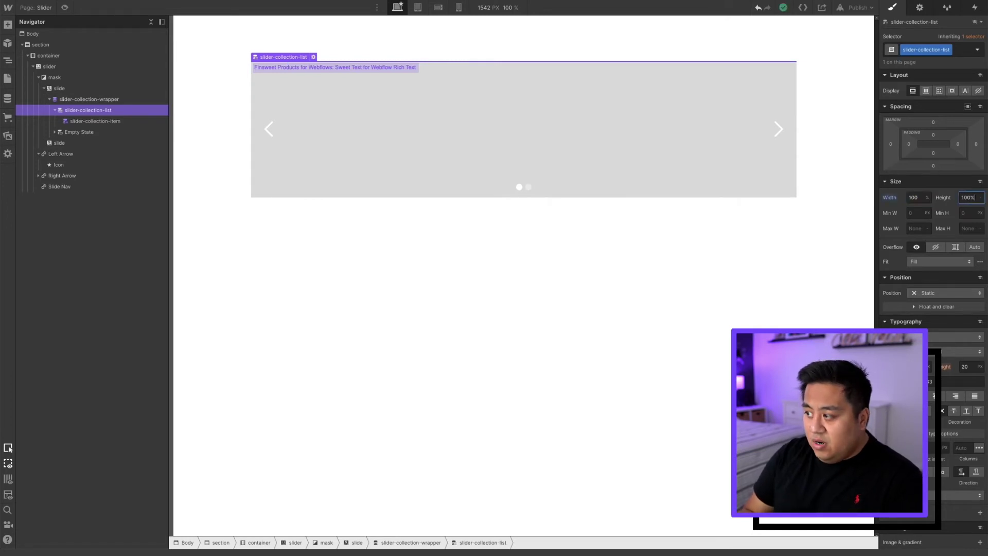
Step: Set the width and height of slider-collection-wrapper to 100%
{"action": "left_click", "coordinate": [100, 99]}
{"action": "left_click", "coordinate": [916, 197]}
{"action": "type", "text": "100%"}
{"action": "key", "text": "Tab"}
{"action": "type", "text": "100%"}
{"action": "left_click", "coordinate": [93, 121]}
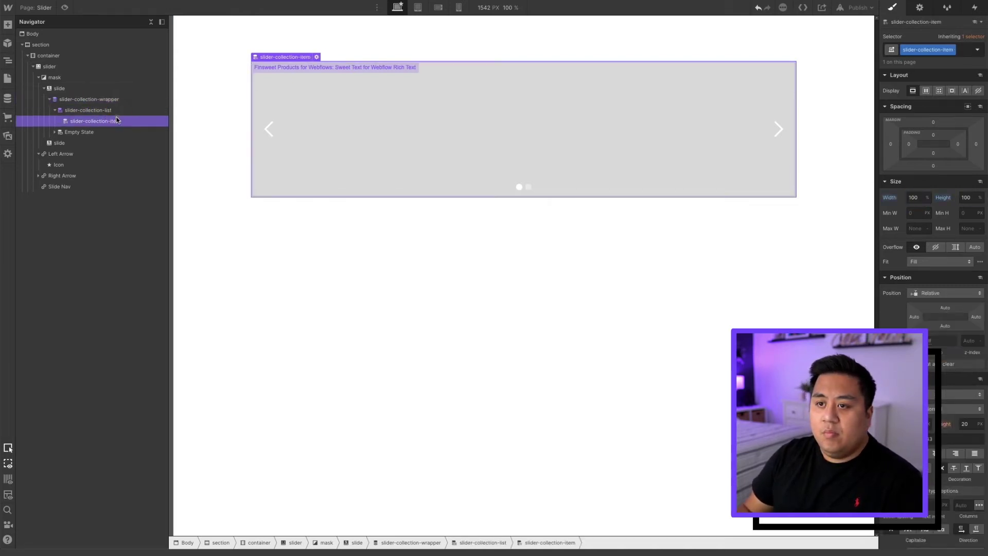
{"action": "left_click", "coordinate": [115, 99]}
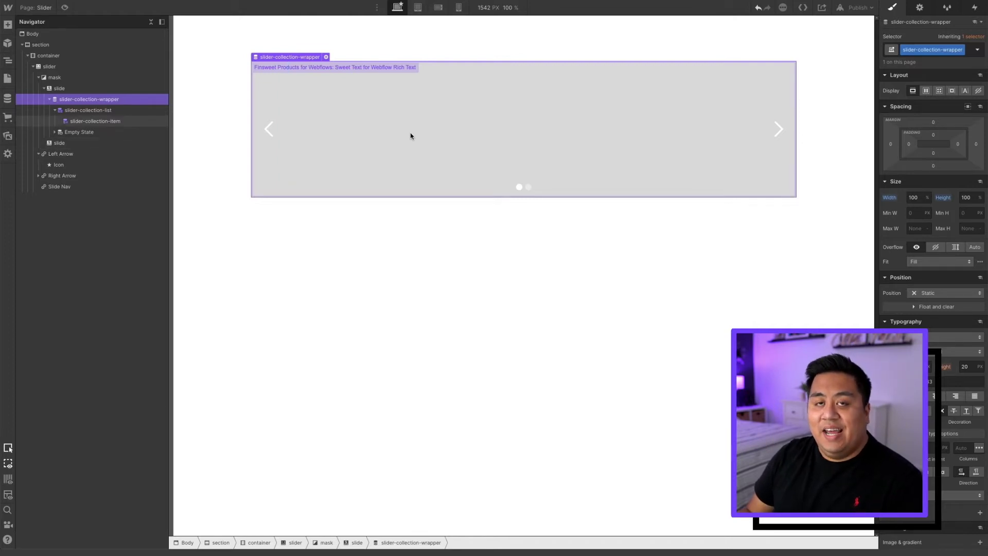
Step: Add a Div Block inside slider-collection-item and give it the class "slider-collection-box"
{"action": "left_click", "coordinate": [116, 120]}
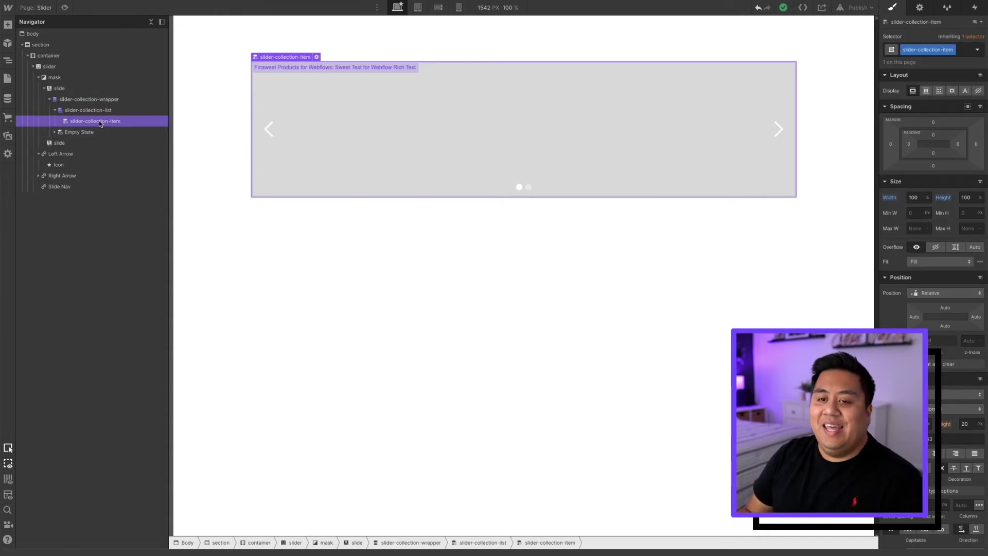
{"action": "left_click", "coordinate": [7, 24]}
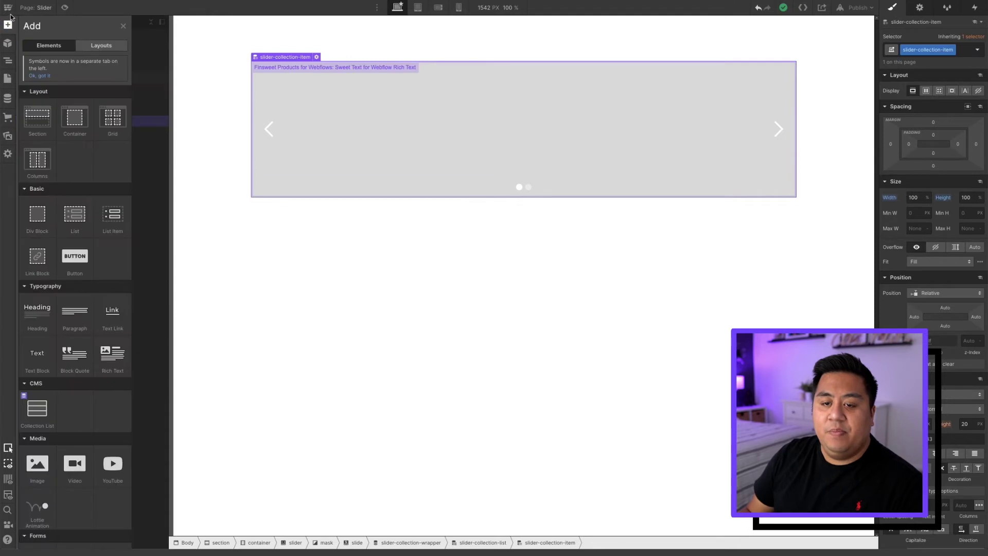
{"action": "left_click", "coordinate": [34, 207]}
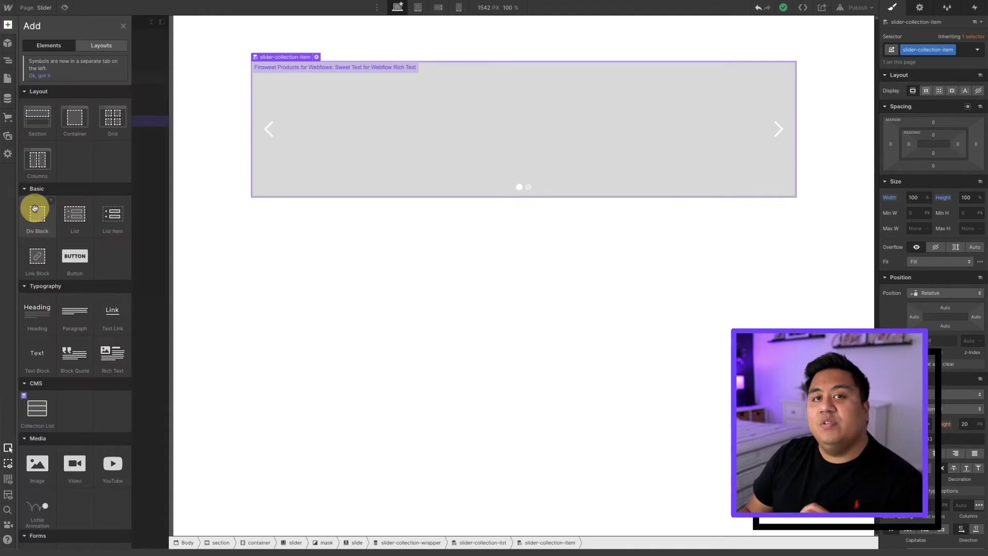
{"action": "left_click_drag", "start_coordinate": [35, 208], "coordinate": [100, 127]}
{"action": "left_click", "coordinate": [908, 47]}
{"action": "type", "text": "slider-collection-box"}
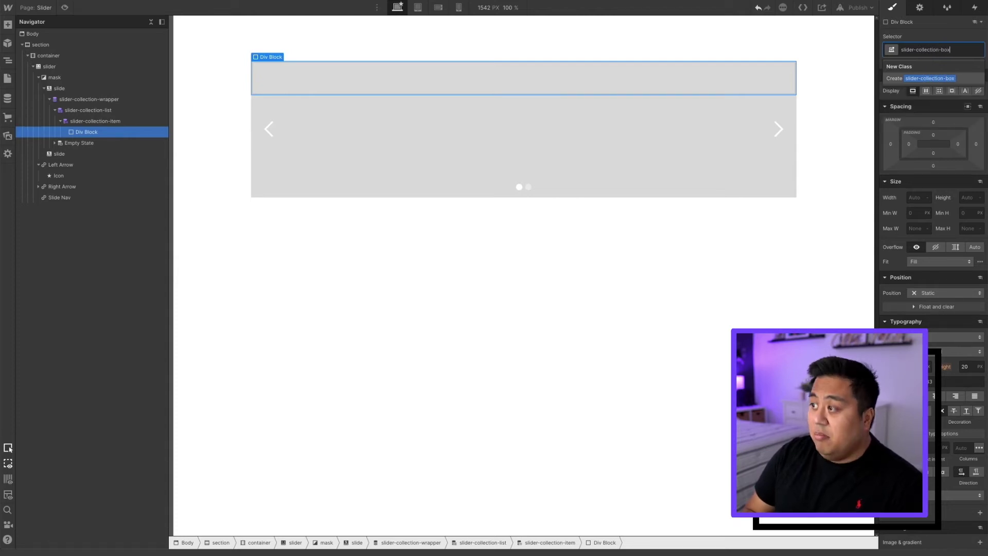
{"action": "key", "text": "Return"}
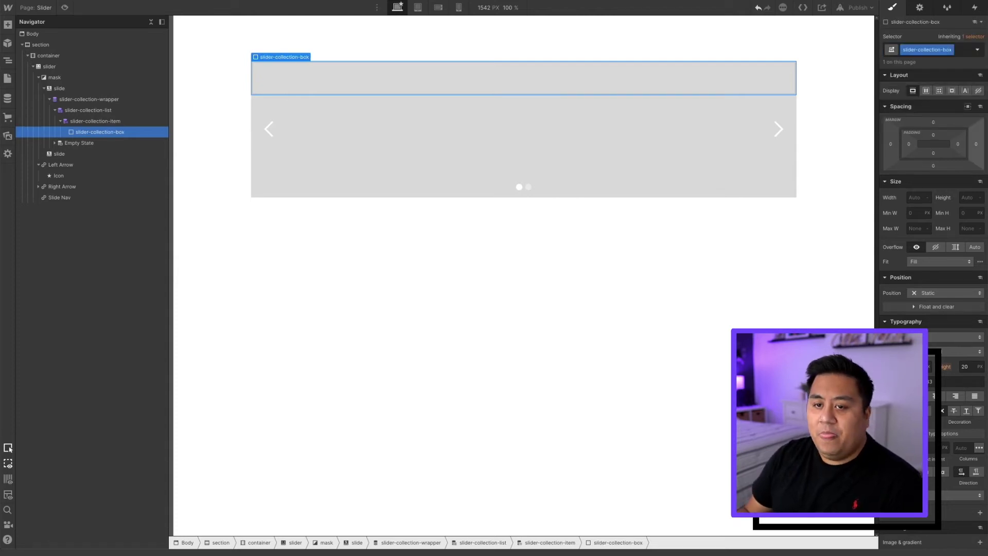
Step: Set the width and height of slider-collection-box to 100%
{"action": "left_click", "coordinate": [914, 198]}
{"action": "type", "text": "100%"}
{"action": "key", "text": "Tab"}
{"action": "type", "text": "100%"}
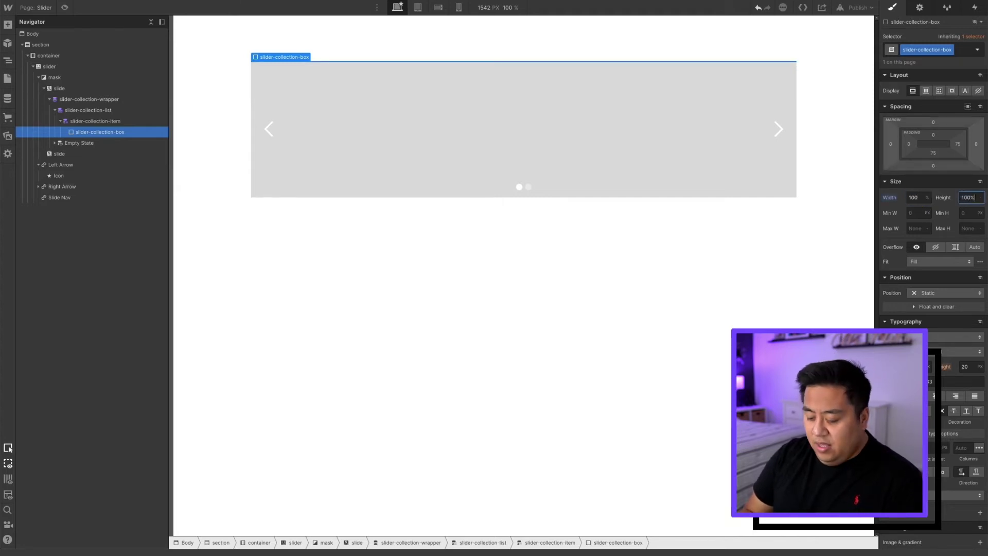
{"action": "key", "text": "Return"}
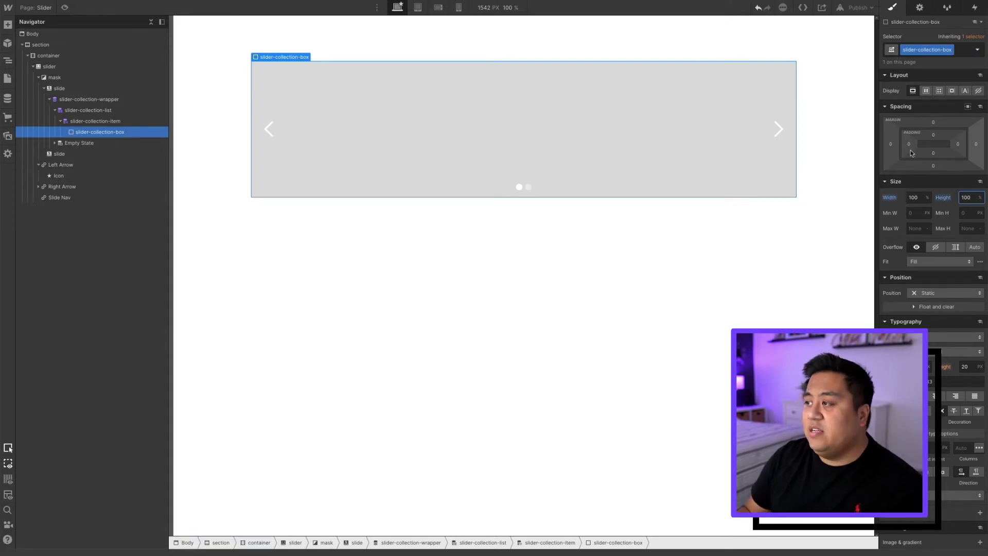
Step: Make slider-collection-box a horizontal flexbox with its children aligned and justified to the center
{"action": "left_click", "coordinate": [924, 91]}
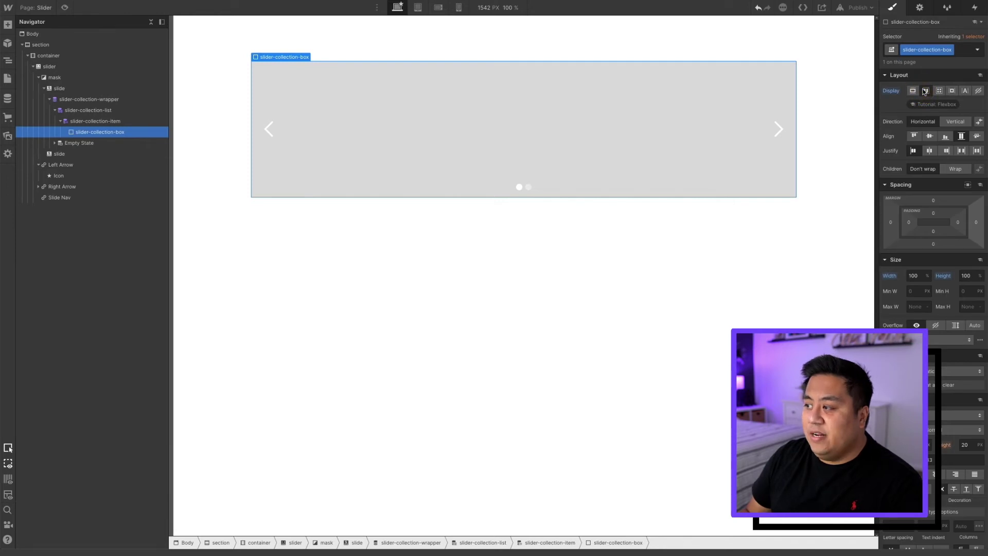
{"action": "left_click", "coordinate": [929, 136]}
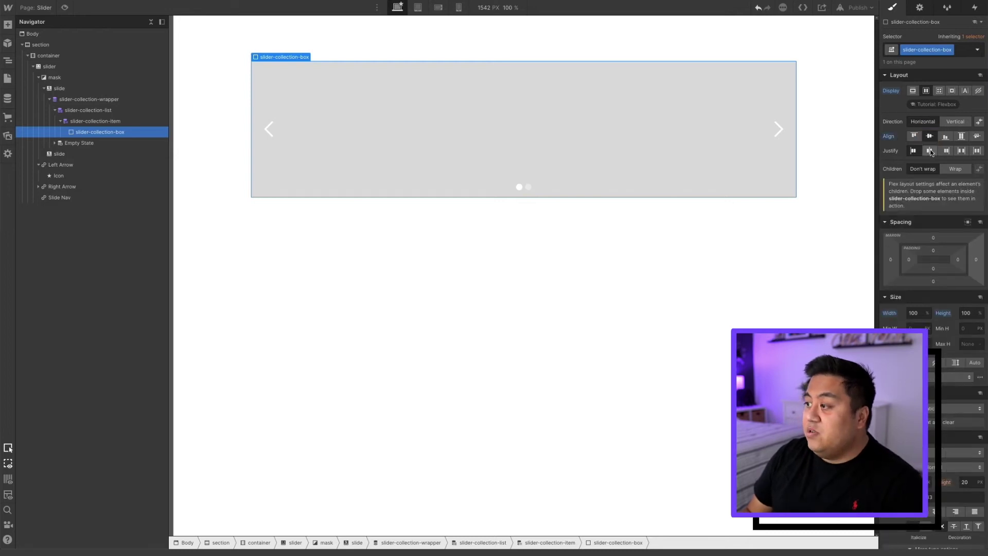
{"action": "left_click", "coordinate": [930, 151]}
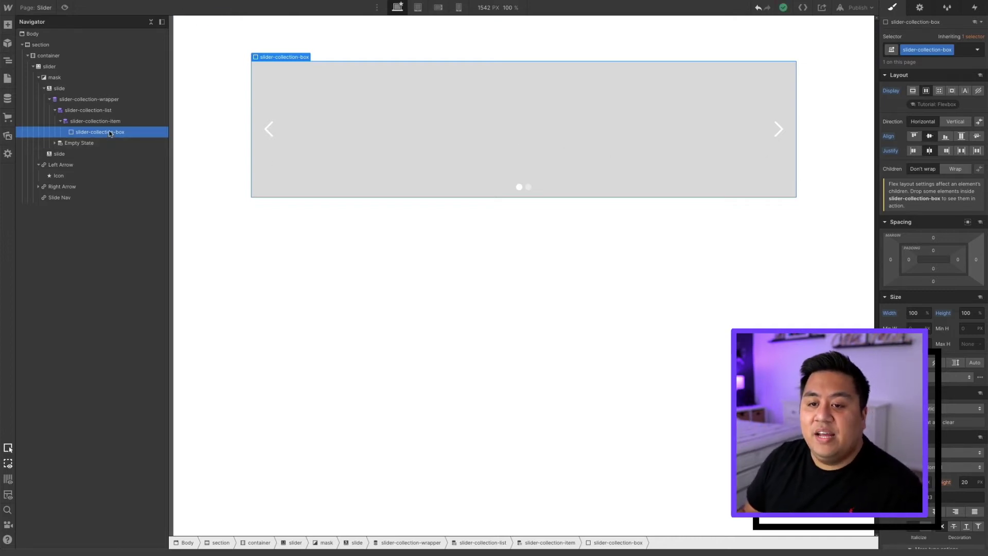
Step: Add an Image inside slider-collection-box and get its picture from the collection's Product Image field
{"action": "left_click", "coordinate": [8, 25]}
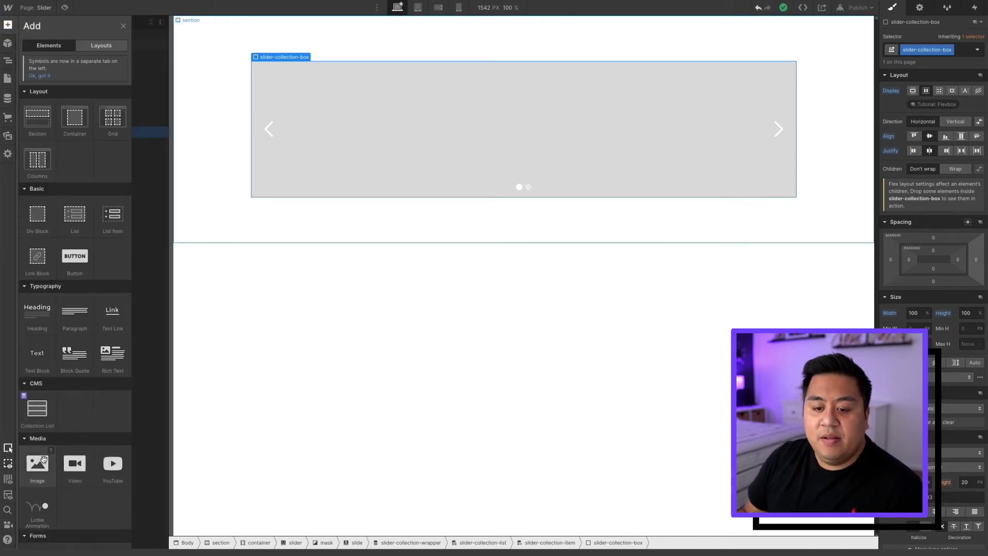
{"action": "left_click_drag", "start_coordinate": [37, 465], "coordinate": [116, 134]}
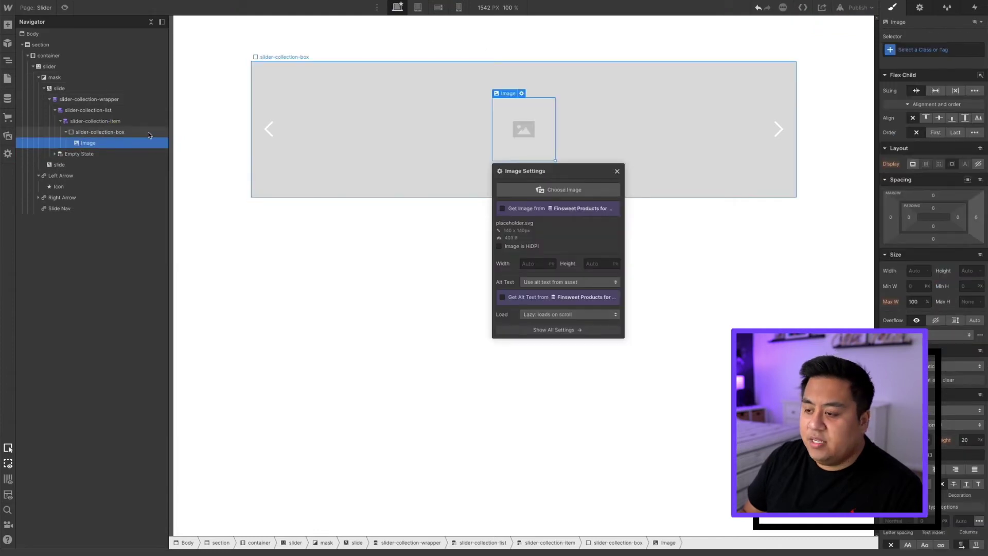
{"action": "left_click", "coordinate": [502, 208]}
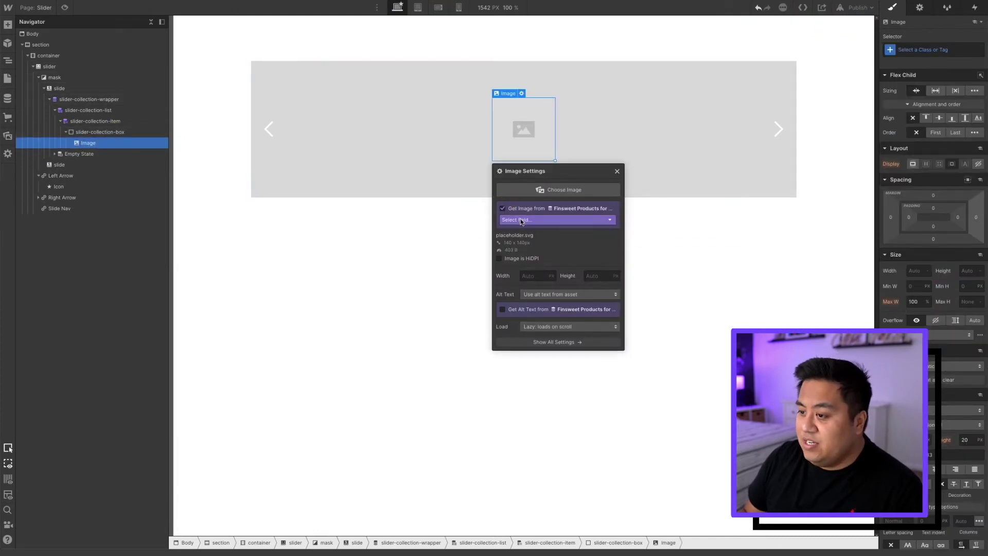
{"action": "left_click", "coordinate": [522, 220]}
{"action": "left_click", "coordinate": [524, 237]}
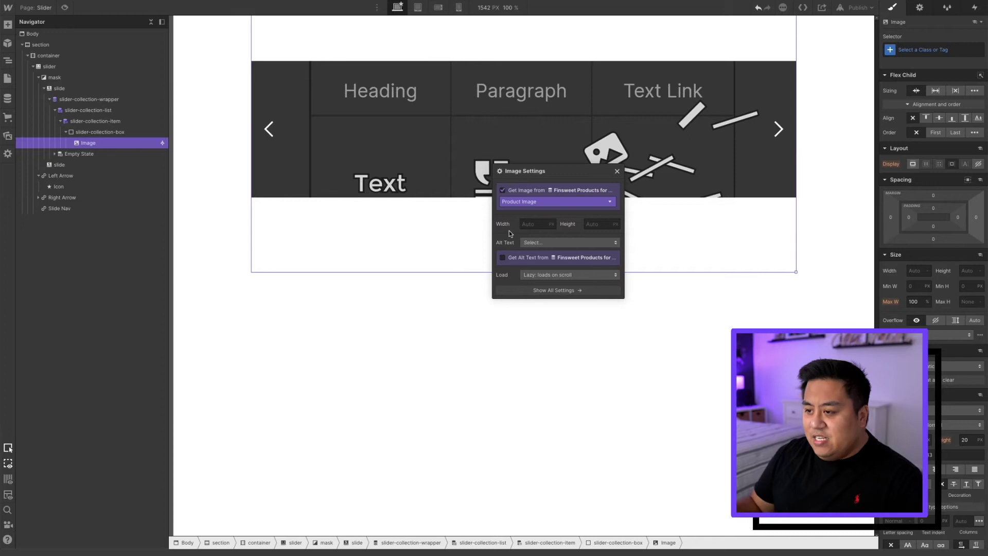
Step: Set the product image's width to 400 px
{"action": "left_click", "coordinate": [919, 272]}
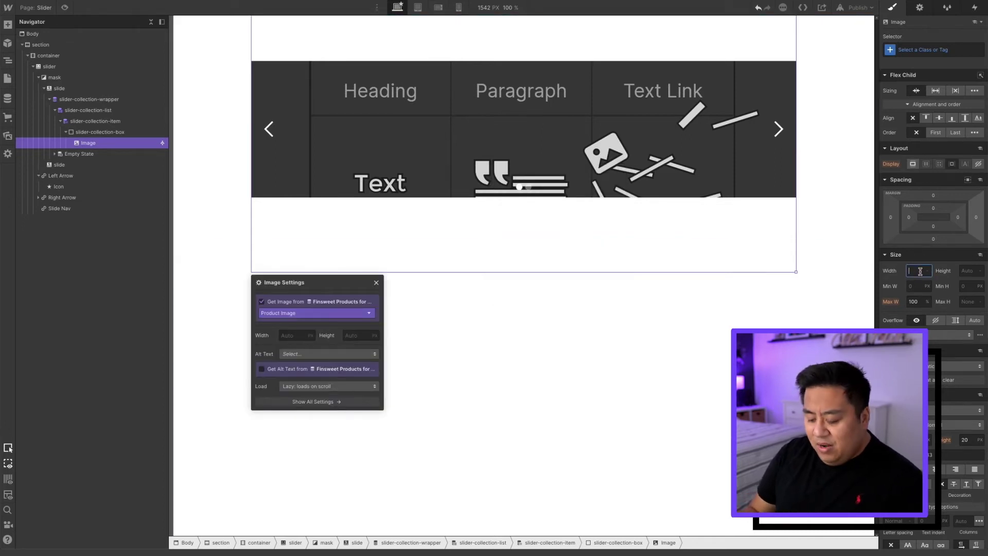
{"action": "type", "text": "400px"}
{"action": "key", "text": "Return"}
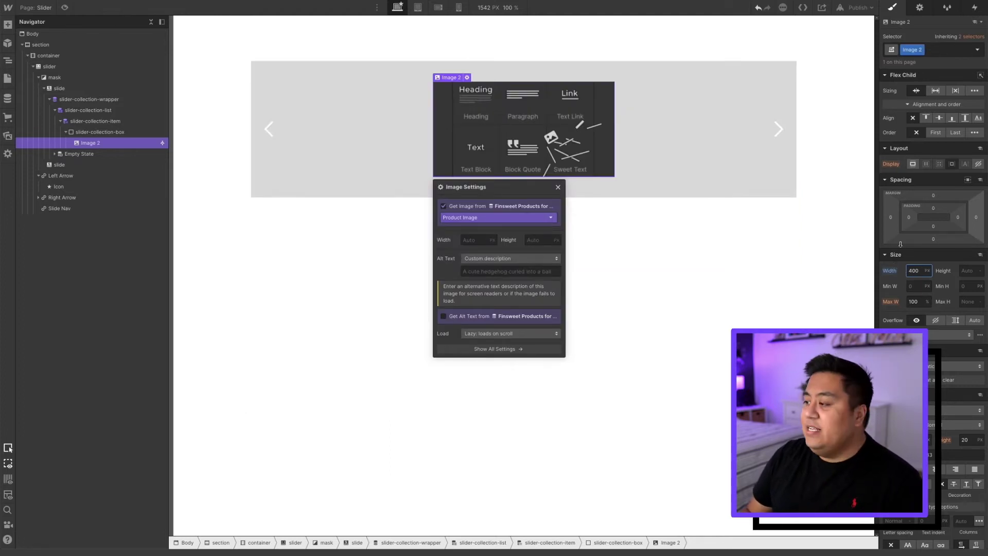
Step: Rename the product image's class to "slider-img"
{"action": "left_click", "coordinate": [923, 51]}
{"action": "key", "text": "BackSpace"}
{"action": "type", "text": "slider-"}
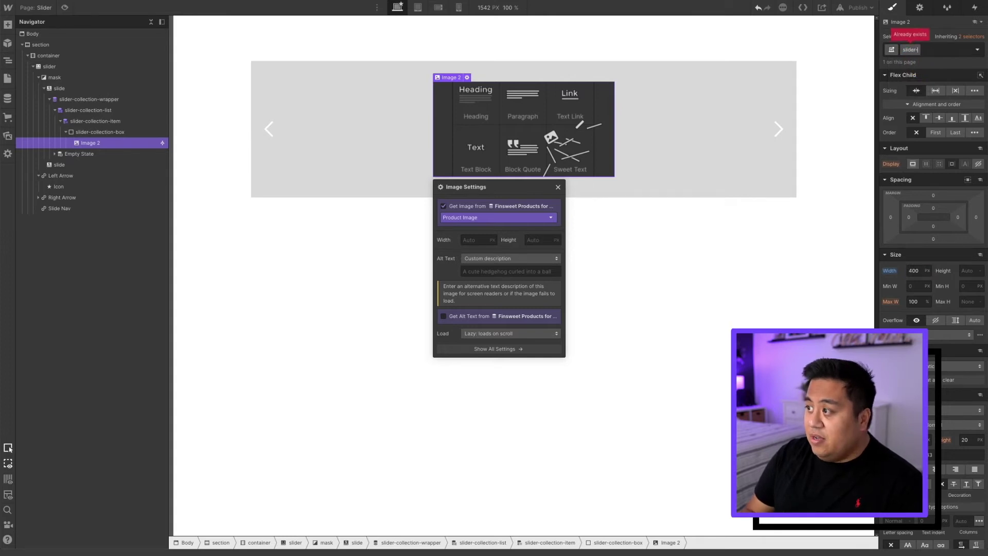
{"action": "type", "text": "img"}
{"action": "key", "text": "Return"}
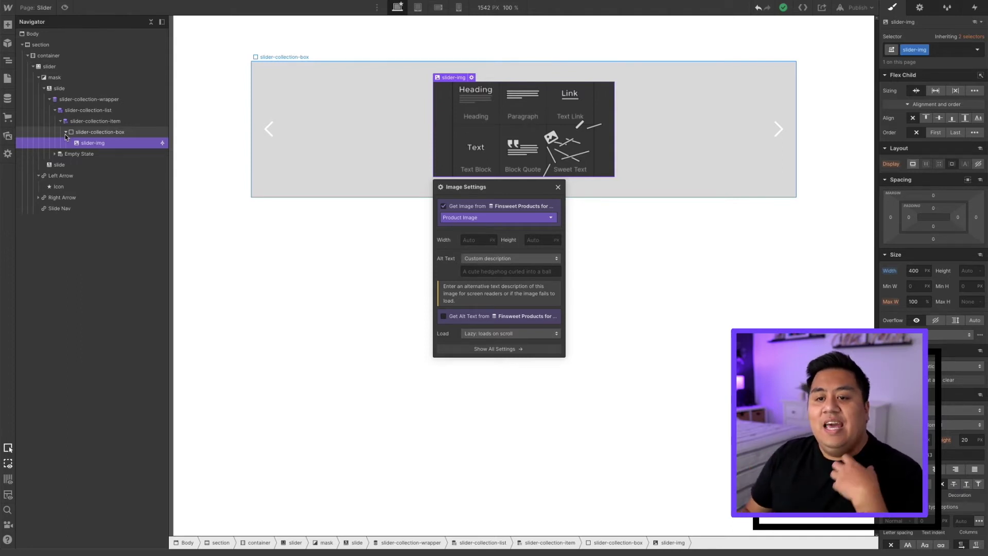
Step: Add a Div Block after the image inside slider-collection-box and give it the class "slider-text-box"
{"action": "left_click", "coordinate": [7, 25]}
{"action": "left_click_drag", "start_coordinate": [37, 211], "coordinate": [125, 152]}
{"action": "key", "text": "ctrl+Return"}
{"action": "type", "text": "slider-text-box"}
{"action": "key", "text": "Return"}
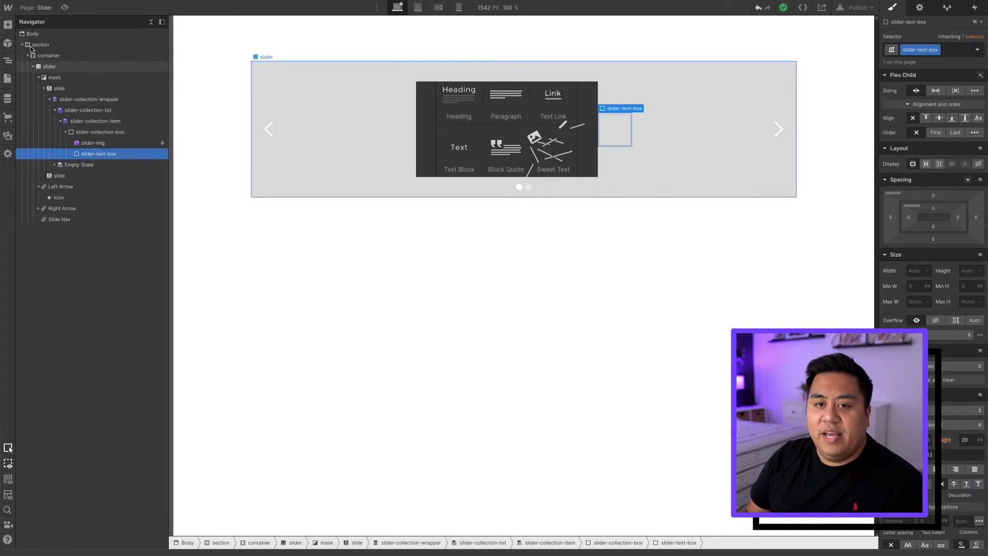
Step: Add an H1 heading inside slider-text-box and apply the existing class "Heading" to it
{"action": "left_click", "coordinate": [8, 25]}
{"action": "left_click_drag", "start_coordinate": [27, 301], "coordinate": [99, 162]}
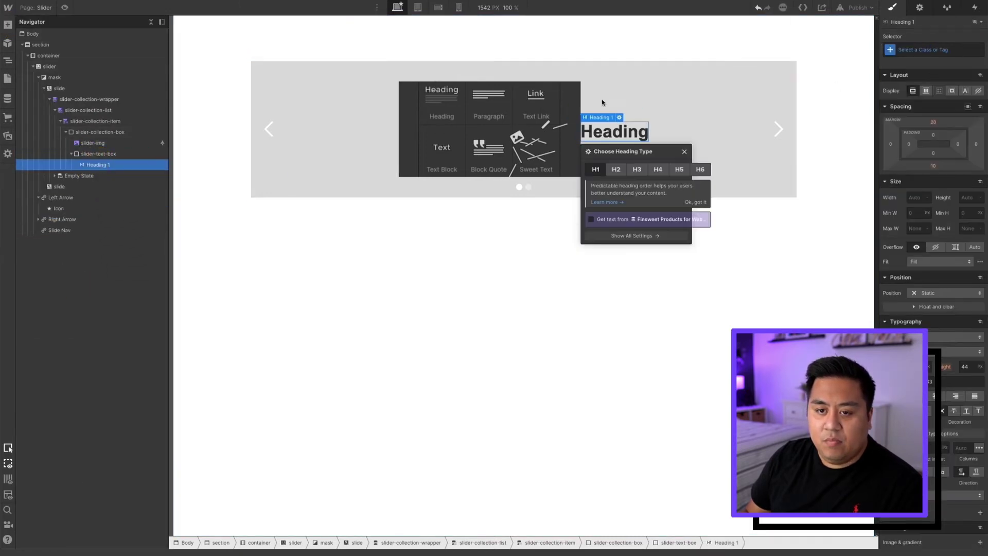
{"action": "key", "text": "ctrl+Return"}
{"action": "type", "text": "Heading"}
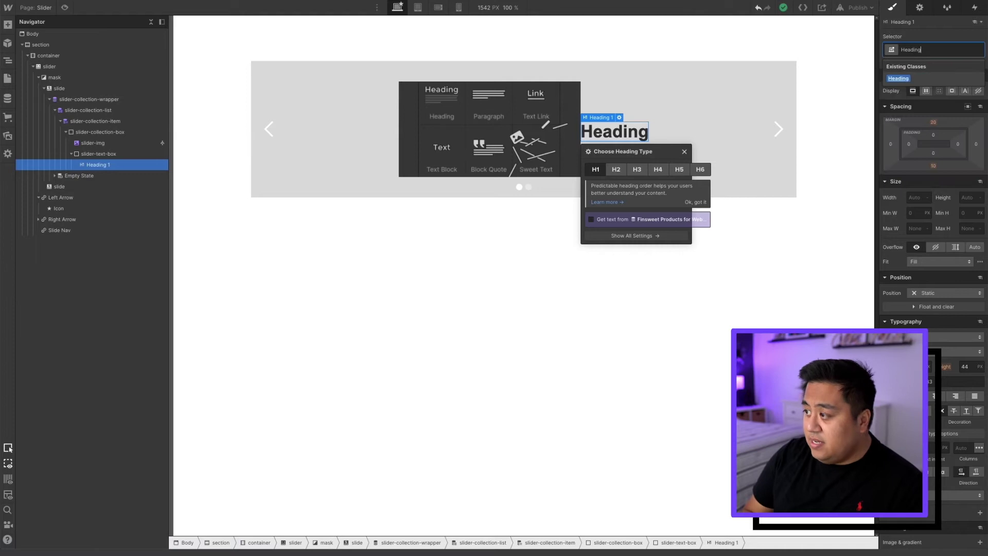
{"action": "left_click", "coordinate": [895, 79]}
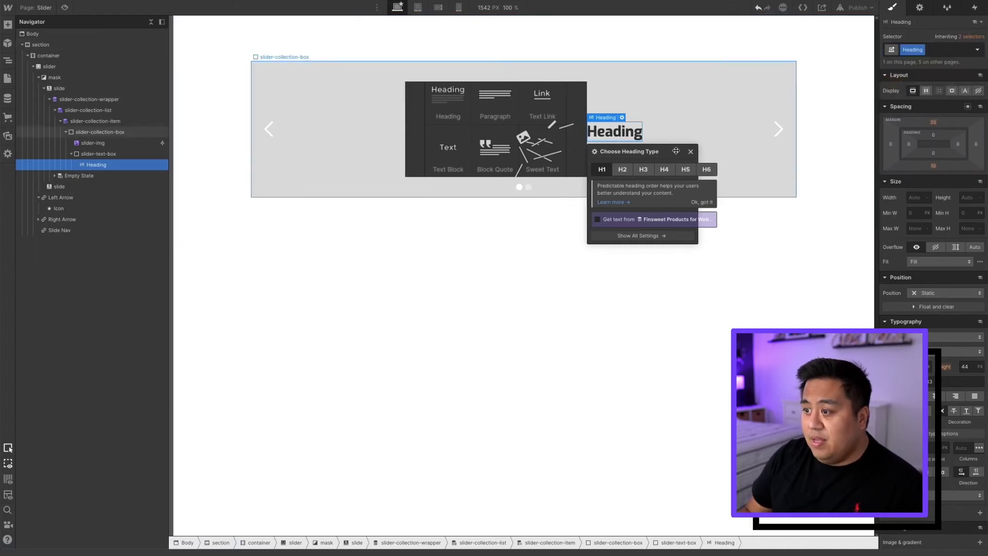
Step: Connect the heading's text to the Title field of the Finsweet Products collection
{"action": "left_click", "coordinate": [598, 220]}
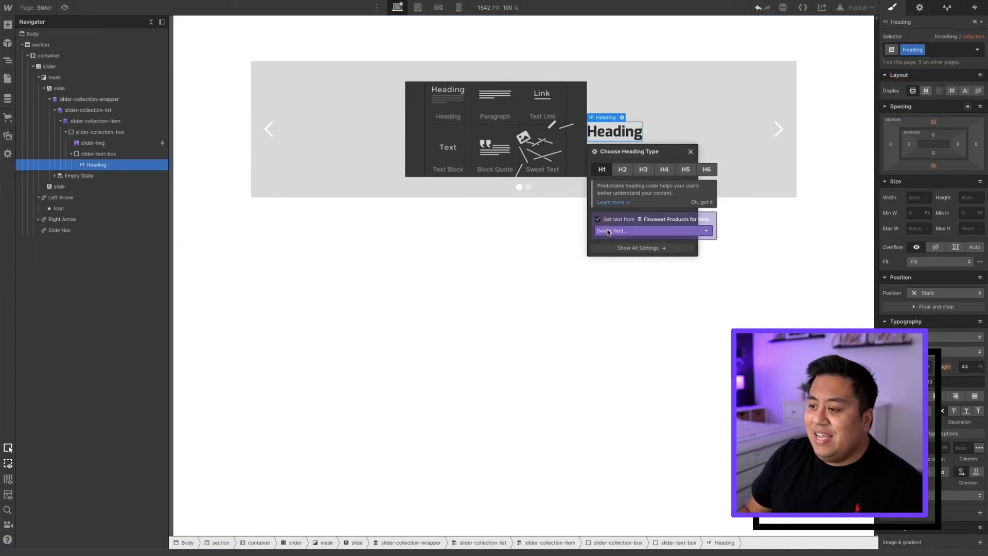
{"action": "left_click", "coordinate": [607, 231]}
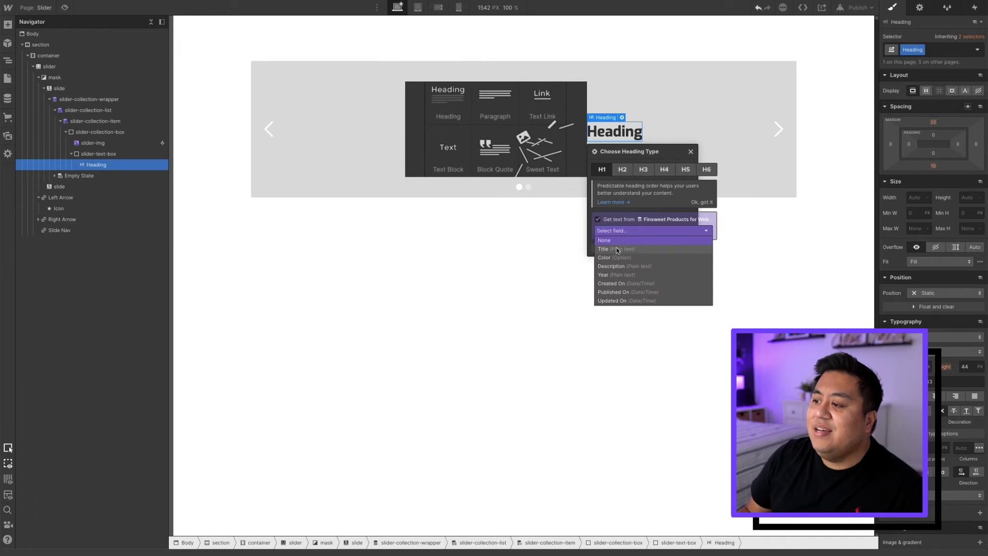
{"action": "left_click", "coordinate": [617, 249]}
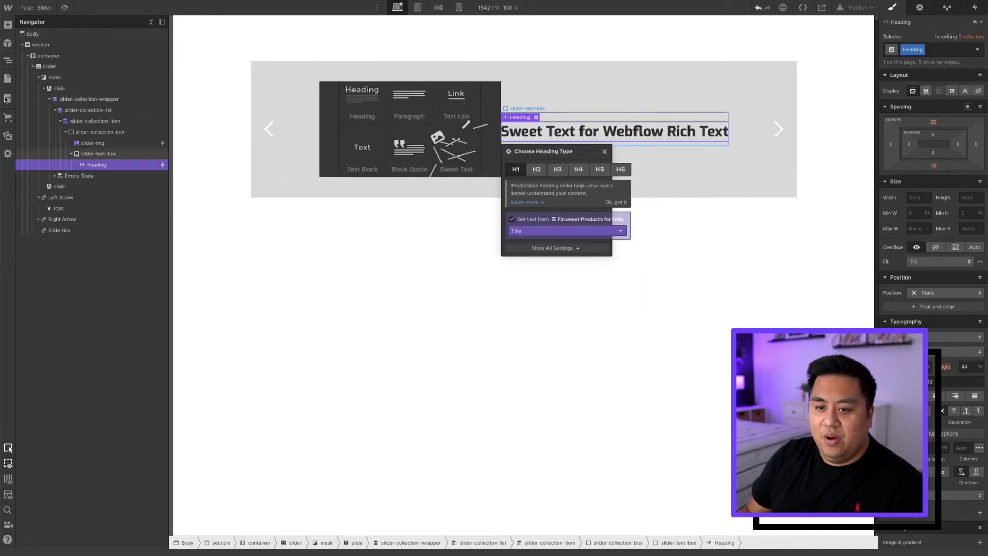
Step: Add a paragraph below the heading inside slider-text-box and apply the existing class "Paragraph" to it
{"action": "left_click", "coordinate": [7, 25]}
{"action": "left_click_drag", "start_coordinate": [75, 314], "coordinate": [119, 180]}
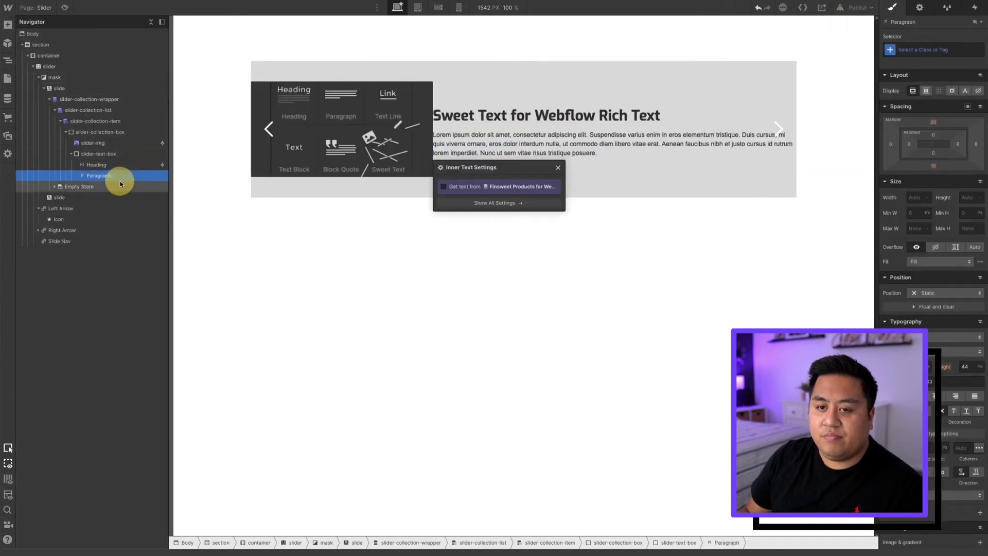
{"action": "left_click", "coordinate": [907, 52]}
{"action": "type", "text": "Pa"}
{"action": "left_click", "coordinate": [901, 101]}
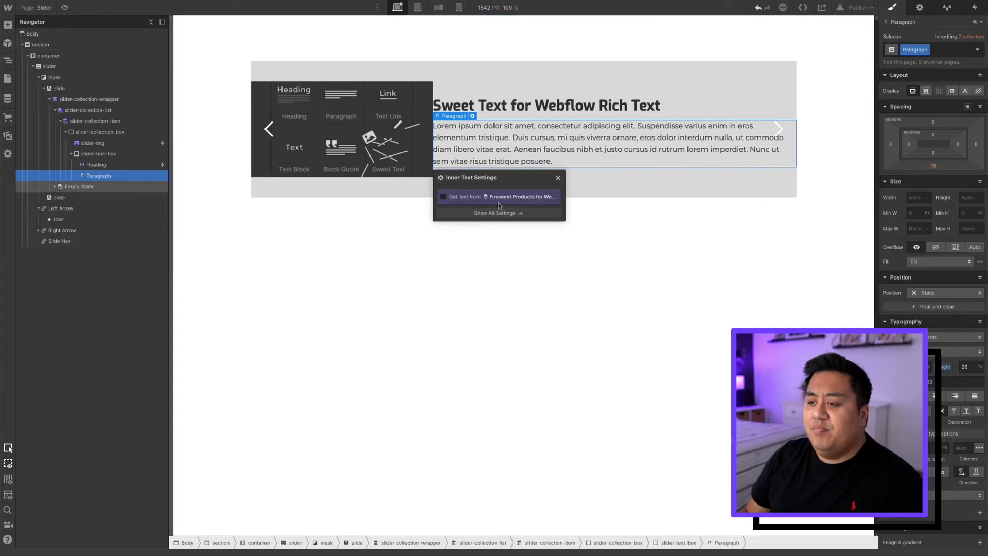
Step: Connect the paragraph's text to the Description field of the Finsweet Products collection
{"action": "left_click", "coordinate": [467, 198]}
{"action": "left_click", "coordinate": [469, 207]}
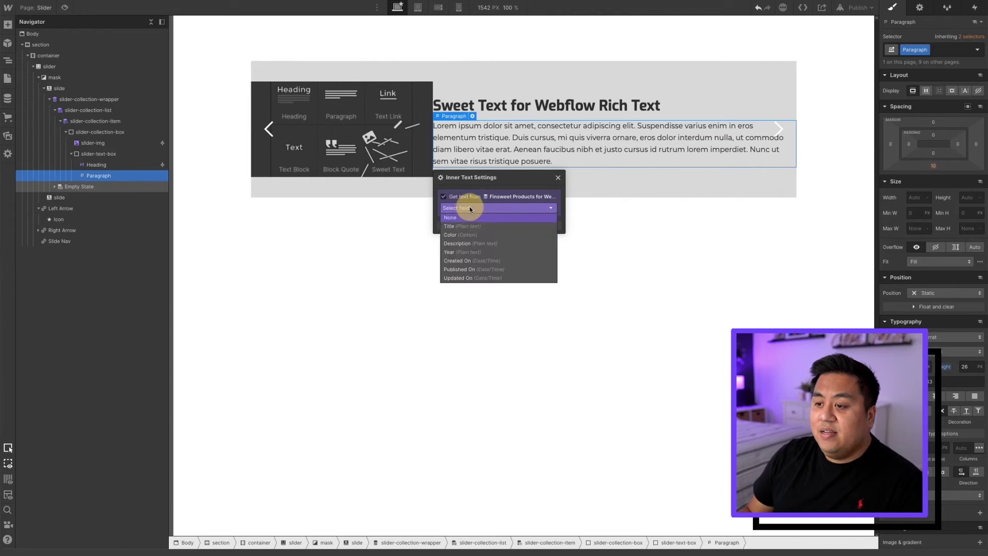
{"action": "left_click", "coordinate": [460, 243]}
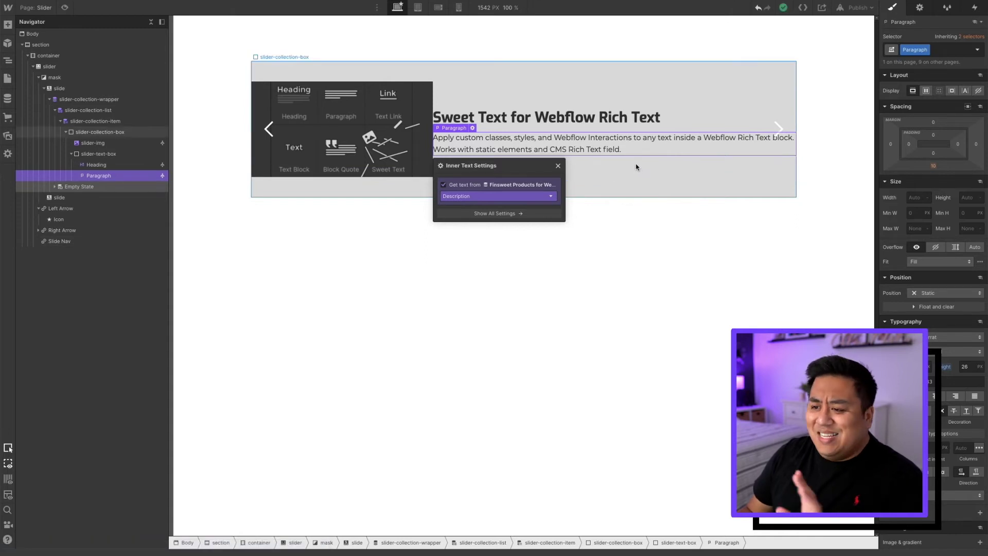
Step: Set the left margin of slider-text-box to 50 px
{"action": "left_click", "coordinate": [109, 153]}
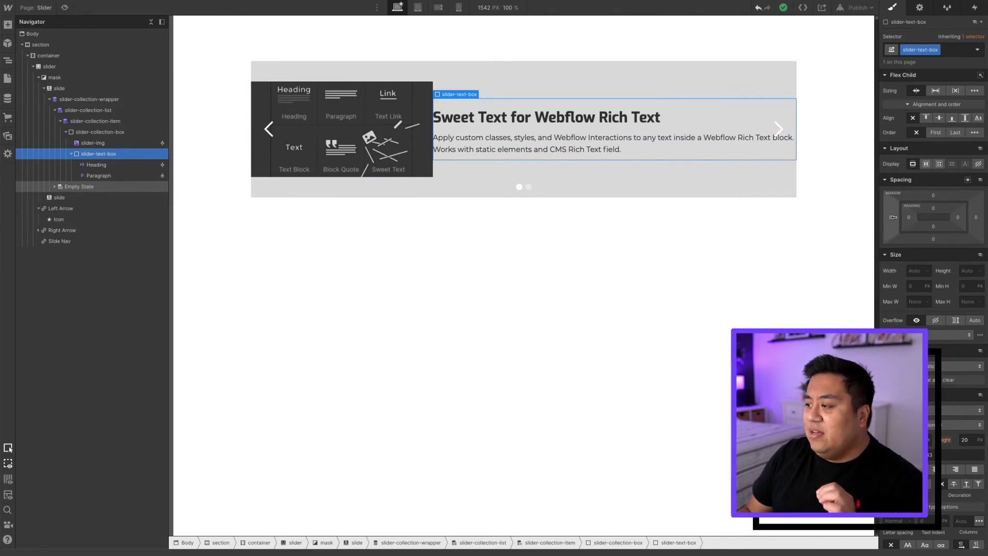
{"action": "mouse_move", "coordinate": [893, 217]}
{"action": "left_mouse_down"}
{"action": "mouse_move", "coordinate": [902, 218]}
{"action": "mouse_move", "coordinate": [870, 218]}
{"action": "left_mouse_up"}
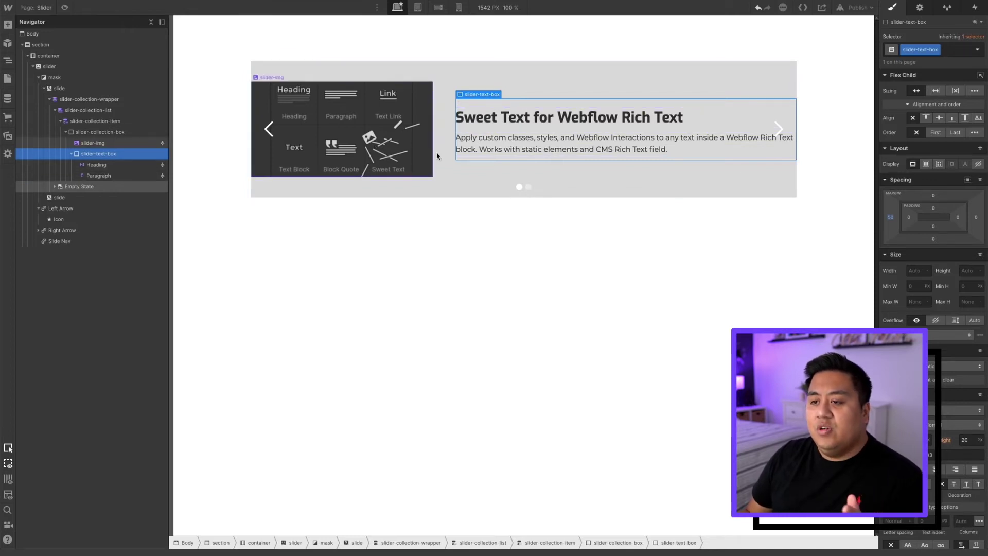
Step: Set the padding of slider-collection-item to 75 px on the left and right and 50 px at the bottom
{"action": "left_click", "coordinate": [83, 124]}
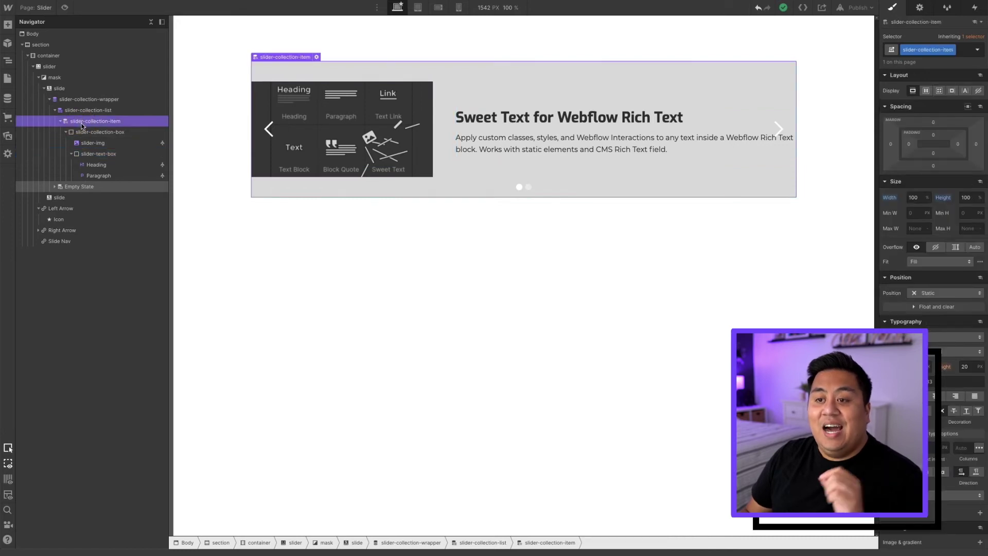
{"action": "left_click", "coordinate": [908, 145]}
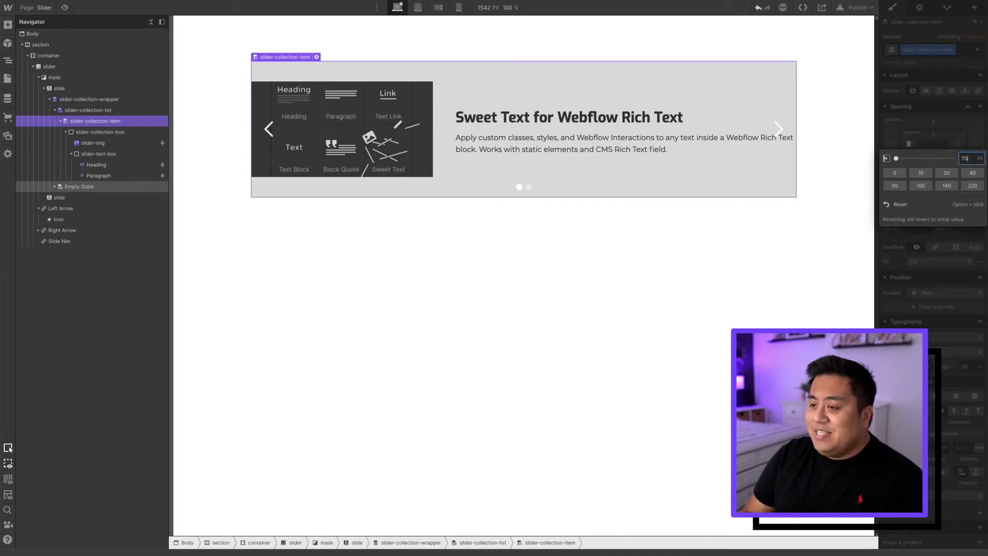
{"action": "key", "text": "Return"}
{"action": "left_click_drag", "start_coordinate": [958, 146], "coordinate": [977, 146]}
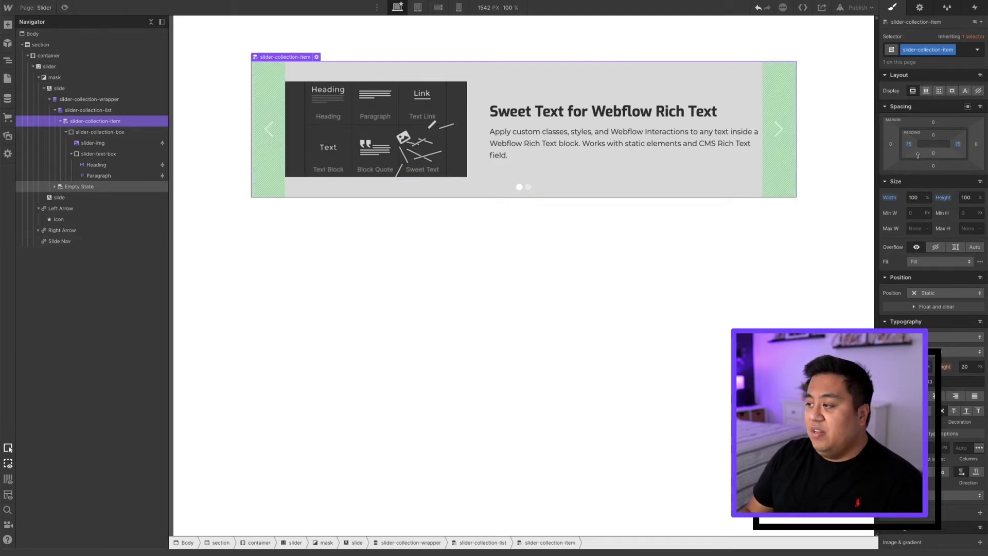
{"action": "left_click", "coordinate": [933, 153]}
{"action": "type", "text": "50"}
{"action": "key", "text": "Return"}
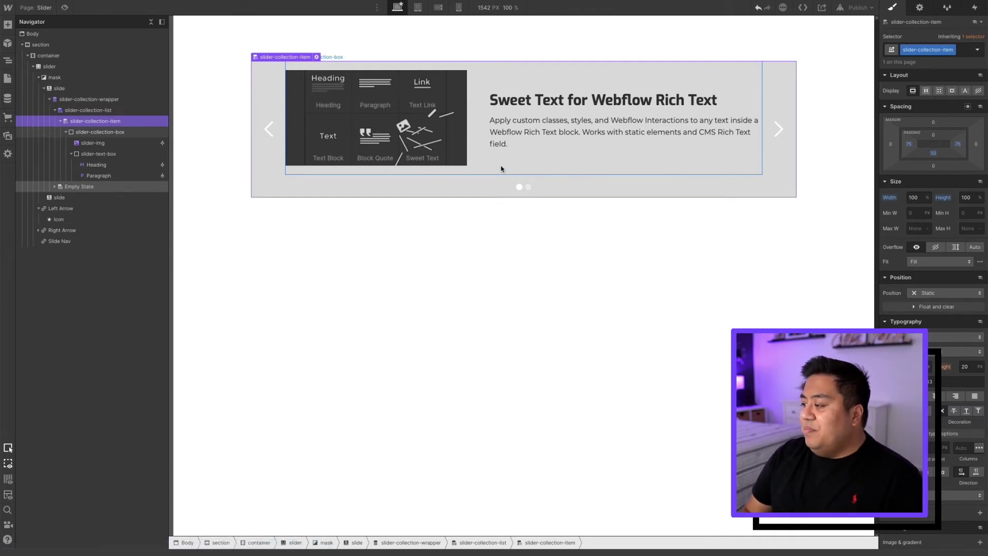
Step: Publish the site to its webflow.io domain and open the published page
{"action": "left_click", "coordinate": [855, 7]}
{"action": "left_click", "coordinate": [826, 119]}
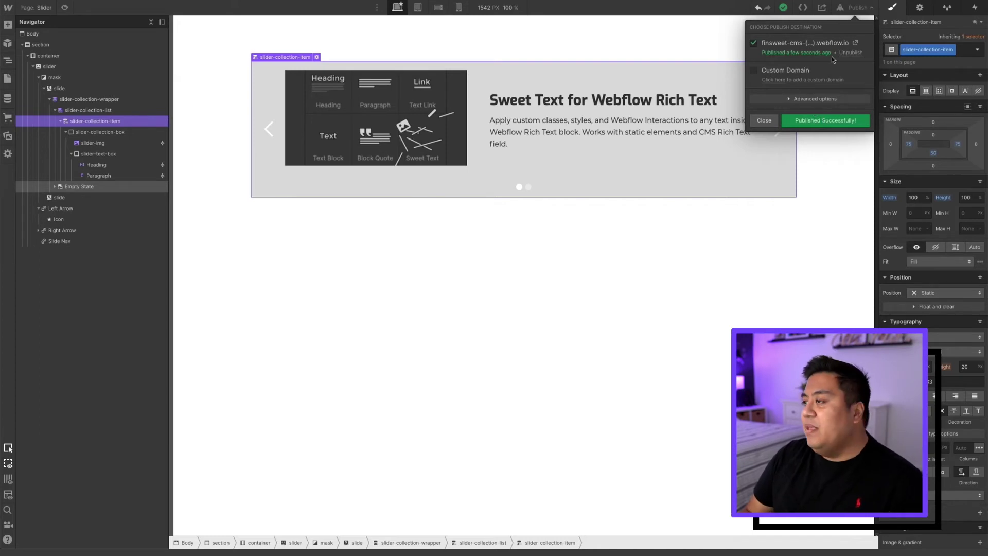
{"action": "left_click", "coordinate": [856, 46]}
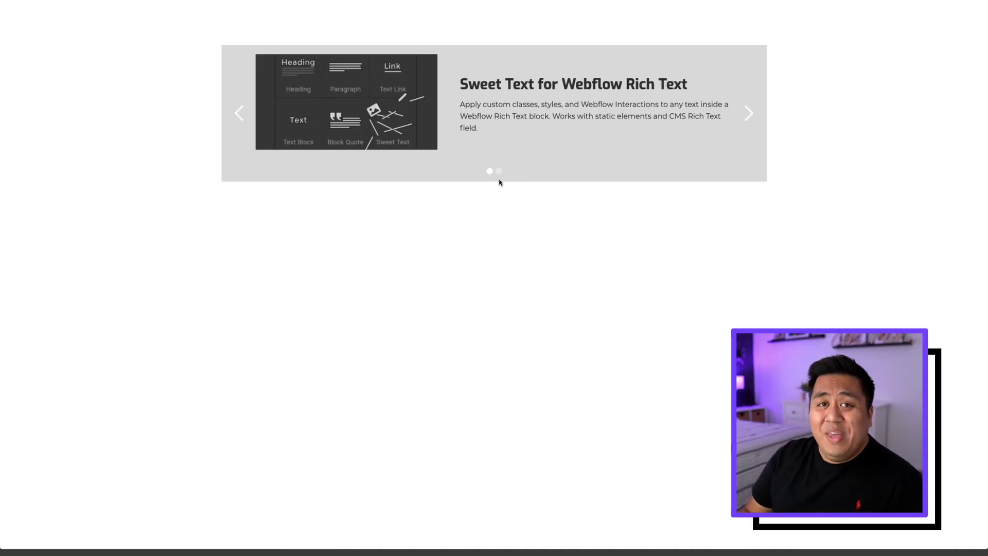
Step: Page forward and back through the published slider's slides, and return to the Designer
{"action": "left_click", "coordinate": [747, 112]}
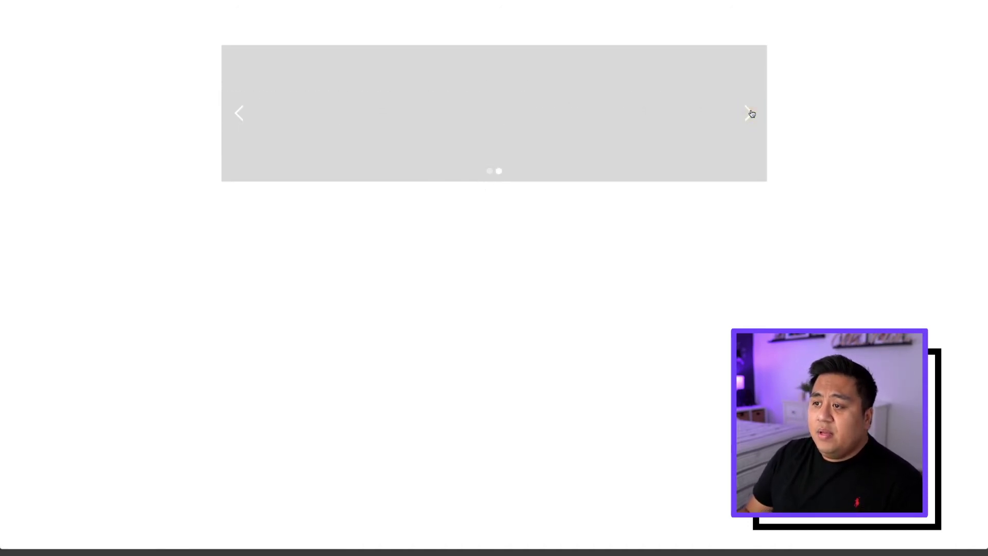
{"action": "left_click", "coordinate": [245, 119]}
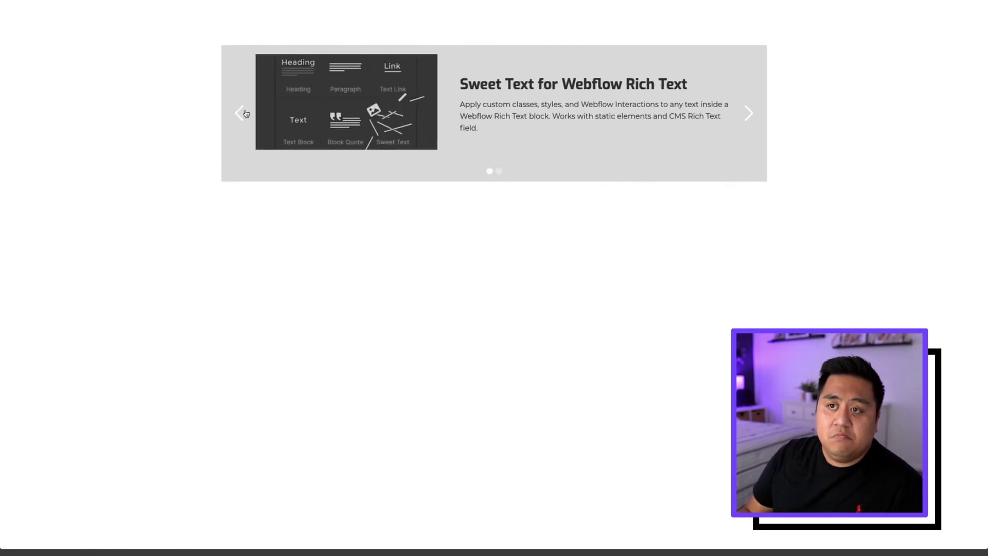
{"action": "key", "text": "ctrl+w"}
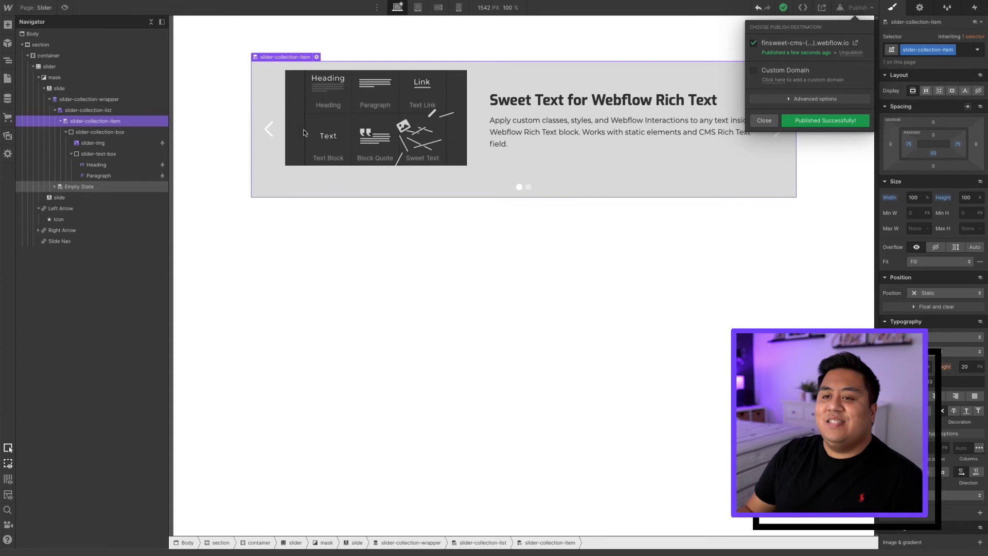
{"action": "left_click", "coordinate": [839, 9]}
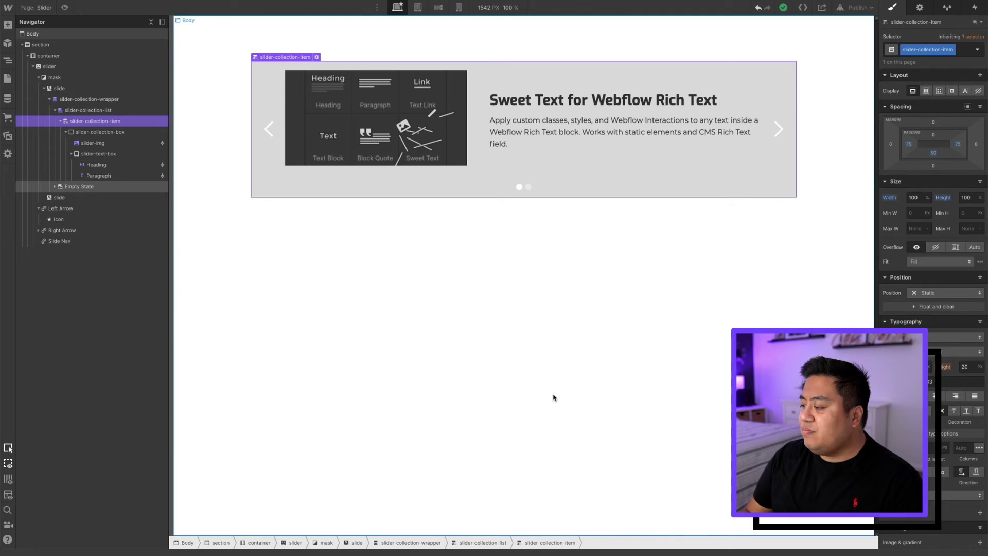
Step: Copy slider-collection-wrapper from the first slide into the empty second slide
{"action": "left_click", "coordinate": [61, 121]}
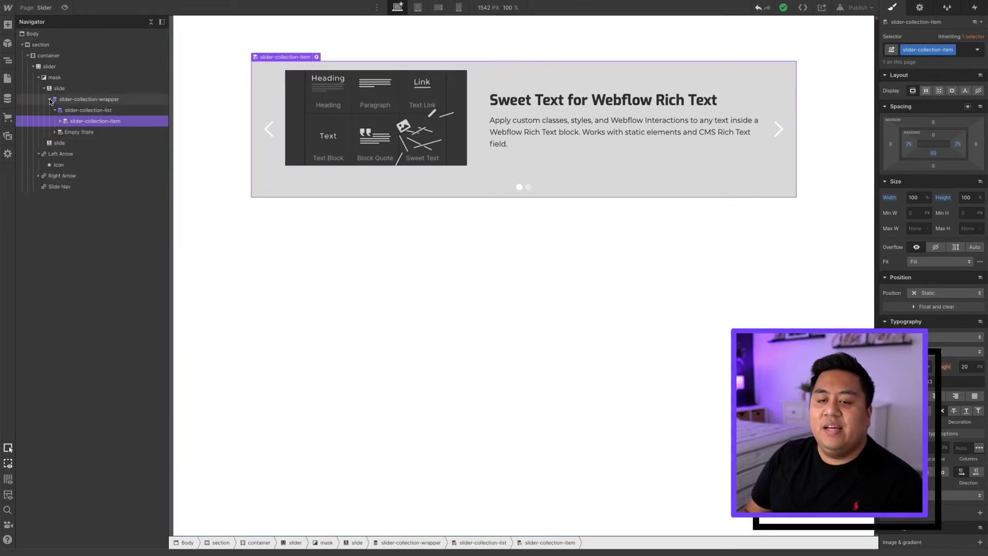
{"action": "left_click", "coordinate": [50, 100]}
{"action": "left_click", "coordinate": [64, 100]}
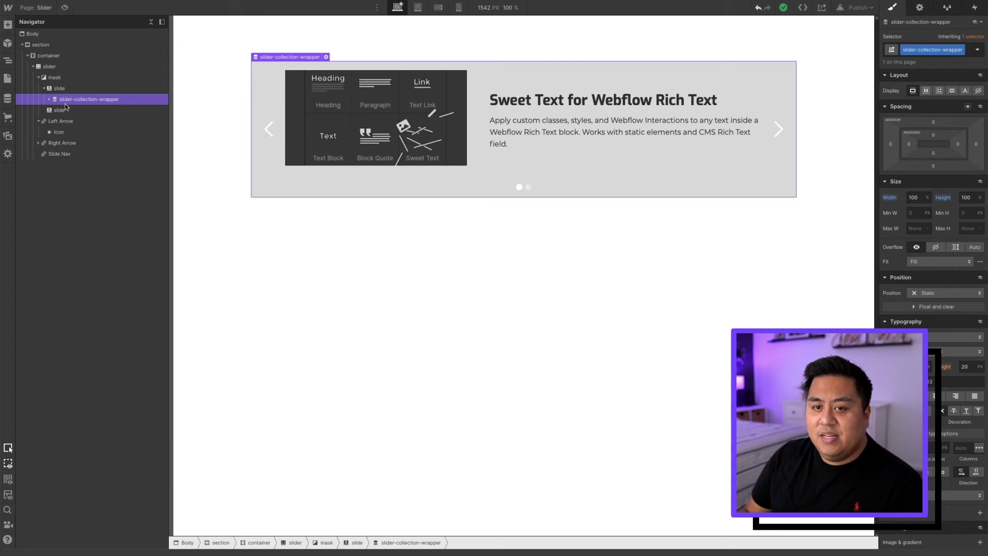
{"action": "left_click", "coordinate": [65, 109]}
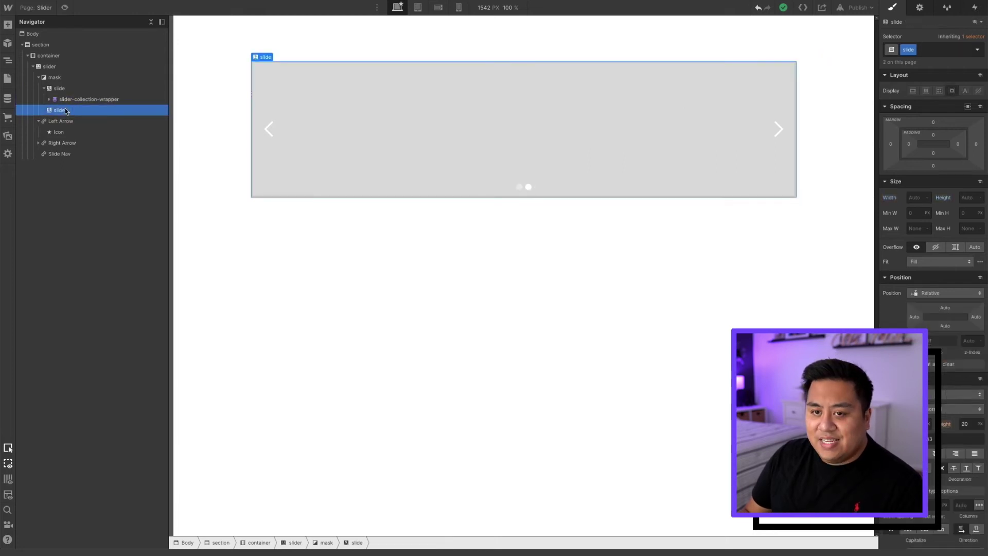
{"action": "key", "text": "ctrl+v"}
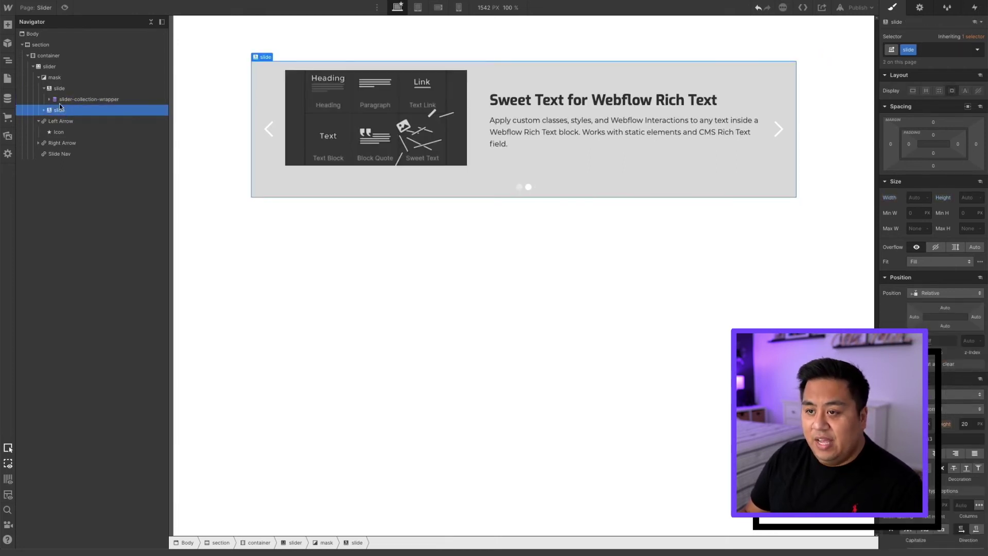
Step: Expand the copied collection in the second slide and disconnect its paragraph's text from the Finsweet Products collection
{"action": "left_click", "coordinate": [50, 110]}
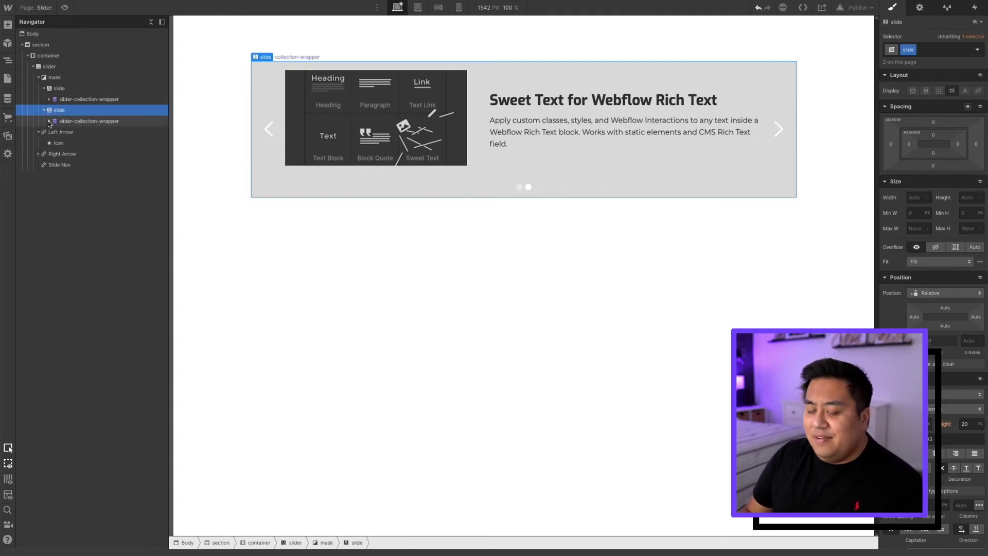
{"action": "left_click", "coordinate": [49, 121]}
{"action": "left_click", "coordinate": [55, 131]}
{"action": "left_click", "coordinate": [60, 143]}
{"action": "left_click", "coordinate": [65, 153]}
{"action": "left_click", "coordinate": [72, 176]}
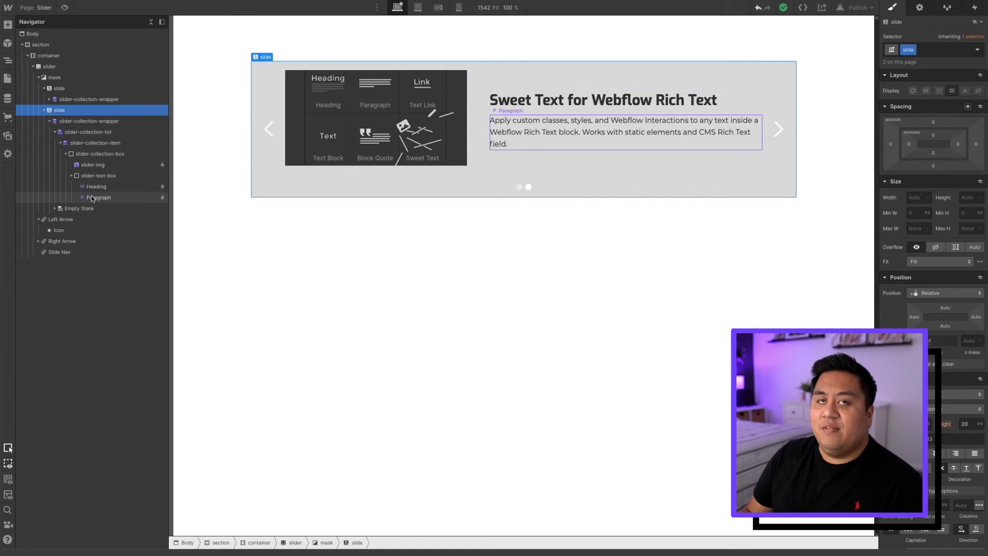
{"action": "left_click", "coordinate": [72, 175]}
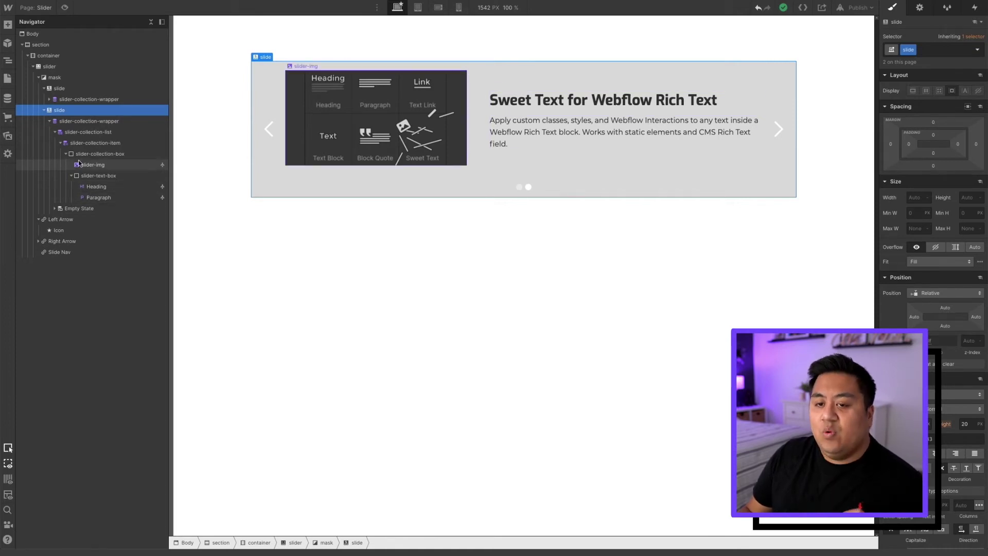
{"action": "left_click", "coordinate": [65, 153]}
{"action": "left_click", "coordinate": [82, 156]}
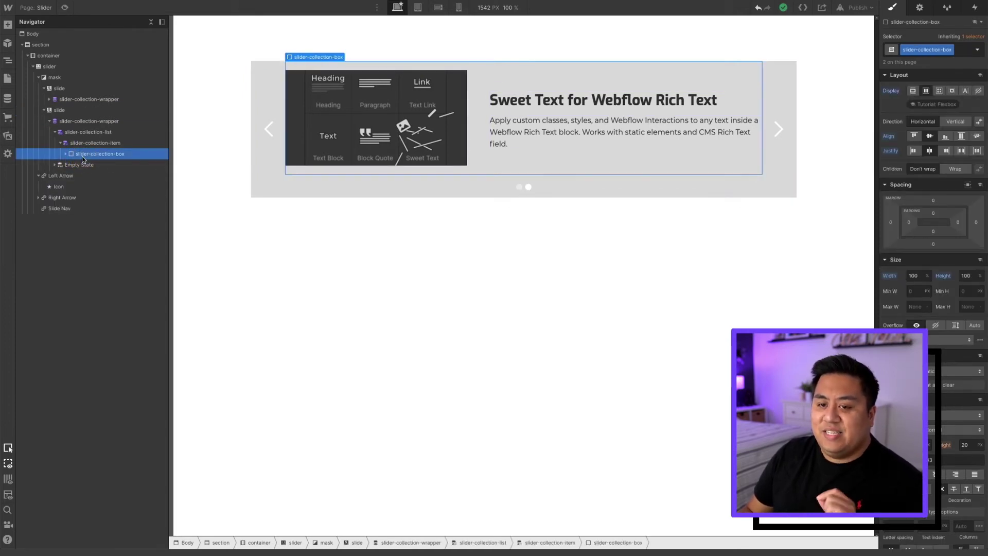
{"action": "left_click", "coordinate": [66, 154]}
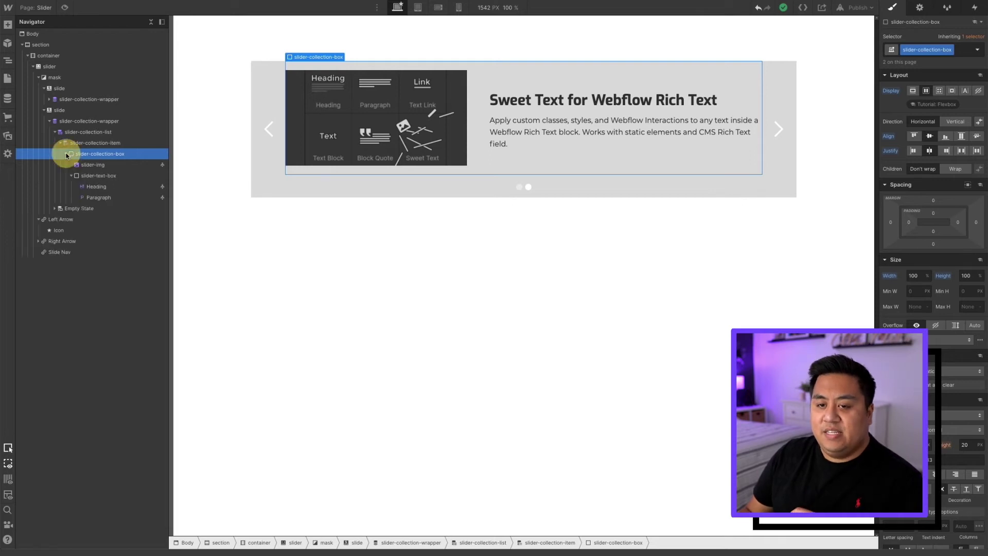
{"action": "left_click", "coordinate": [97, 198]}
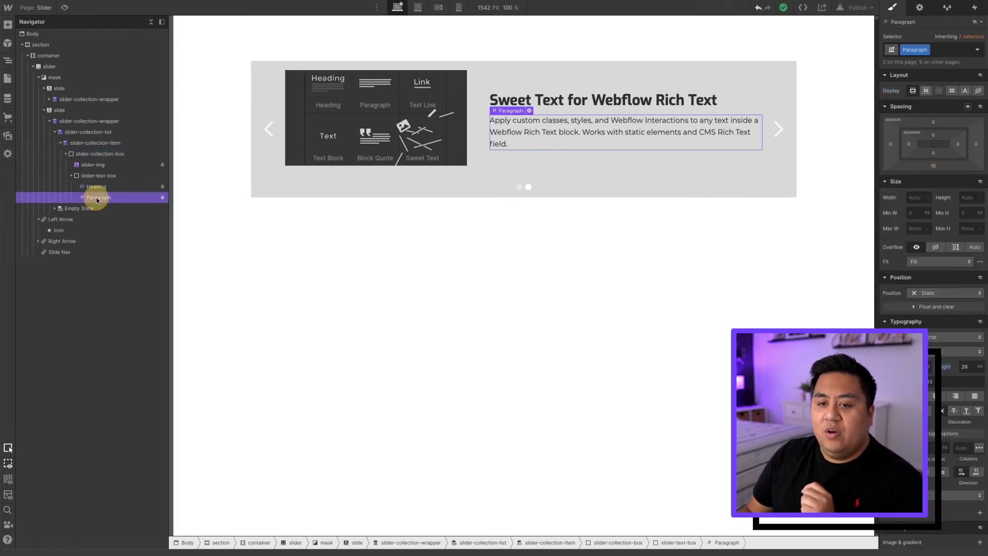
{"action": "left_click", "coordinate": [529, 111]}
{"action": "left_click", "coordinate": [500, 180]}
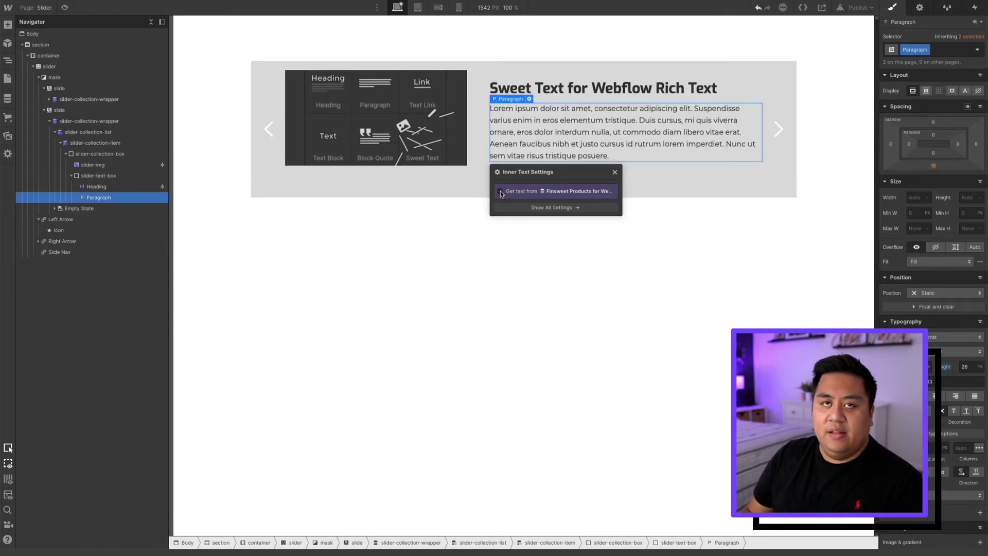
Step: Disconnect the second slide's heading from the Title field and its slider-img from the Product Image field
{"action": "left_click", "coordinate": [126, 185]}
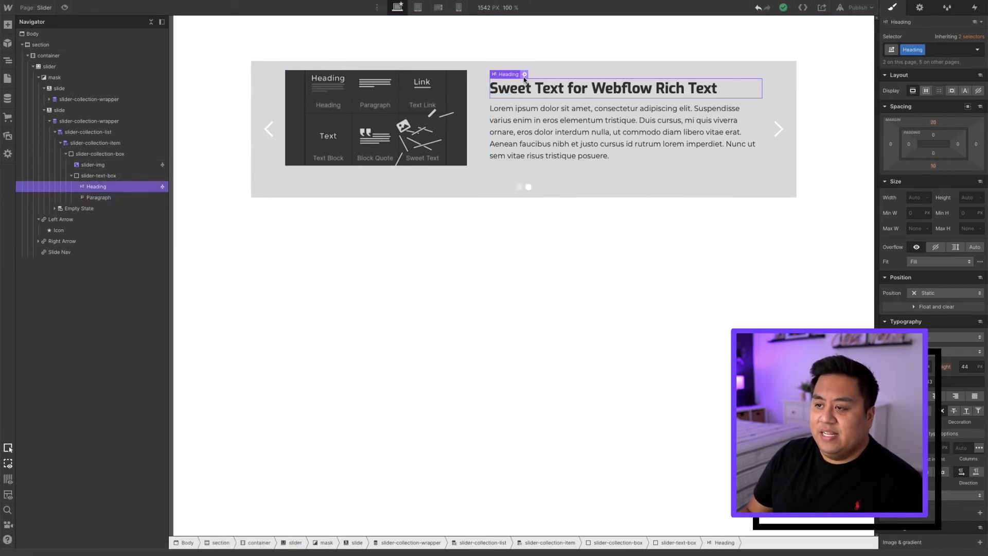
{"action": "left_click", "coordinate": [524, 75]}
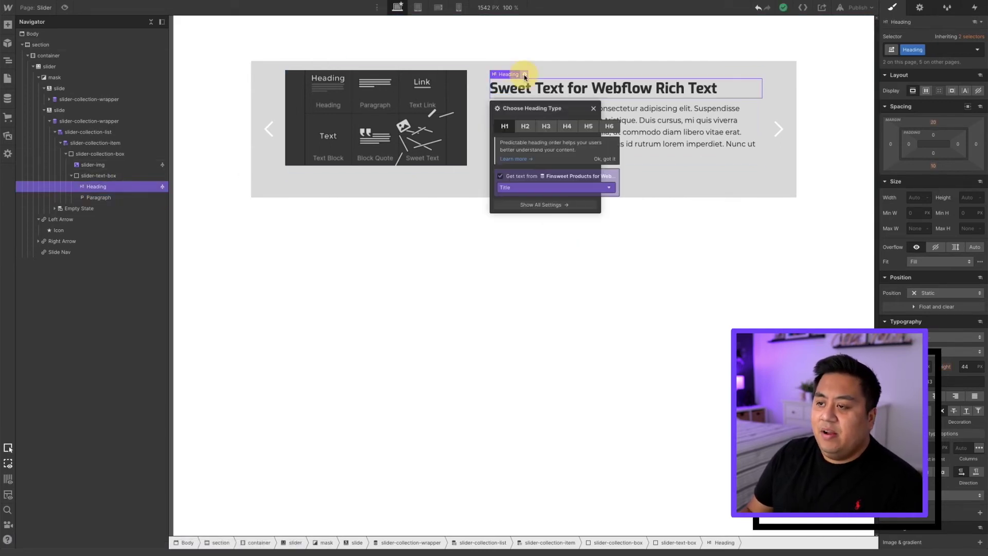
{"action": "left_click", "coordinate": [500, 176]}
{"action": "left_click", "coordinate": [131, 163]}
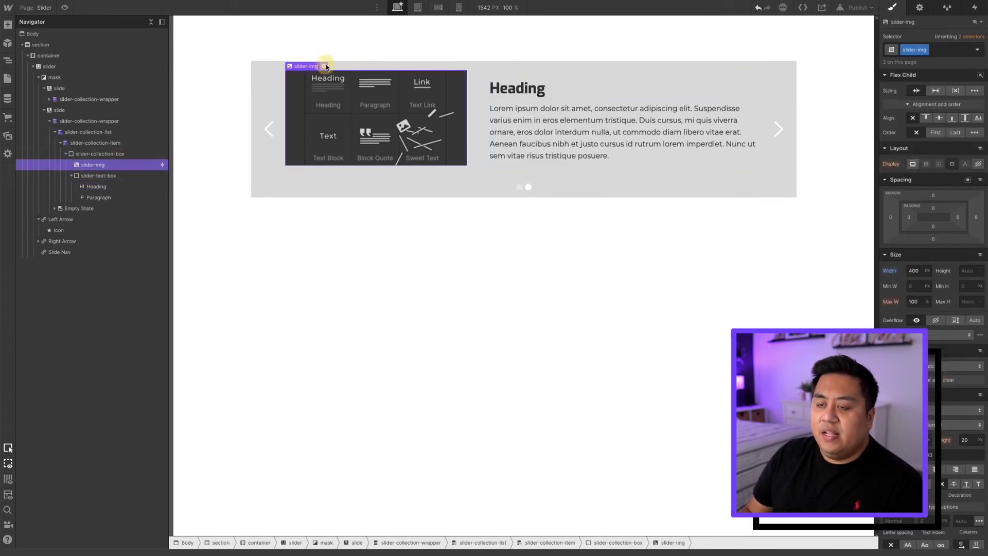
{"action": "left_click", "coordinate": [324, 66]}
{"action": "left_click", "coordinate": [295, 194]}
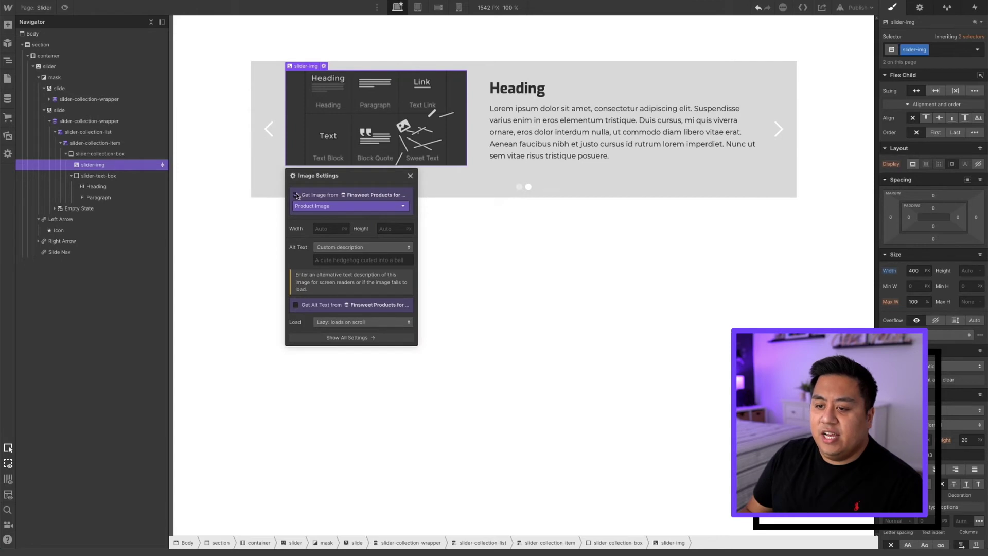
Step: Move slider-collection-box out of slider-collection-item to sit directly in the second slide, above slider-collection-wrapper
{"action": "left_click", "coordinate": [69, 154]}
{"action": "left_click", "coordinate": [71, 154]}
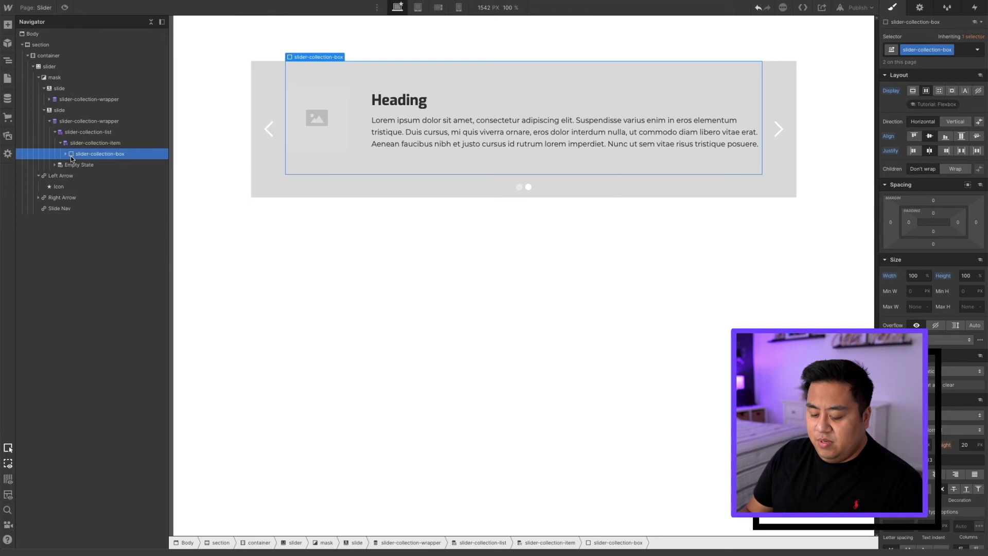
{"action": "left_click", "coordinate": [78, 156]}
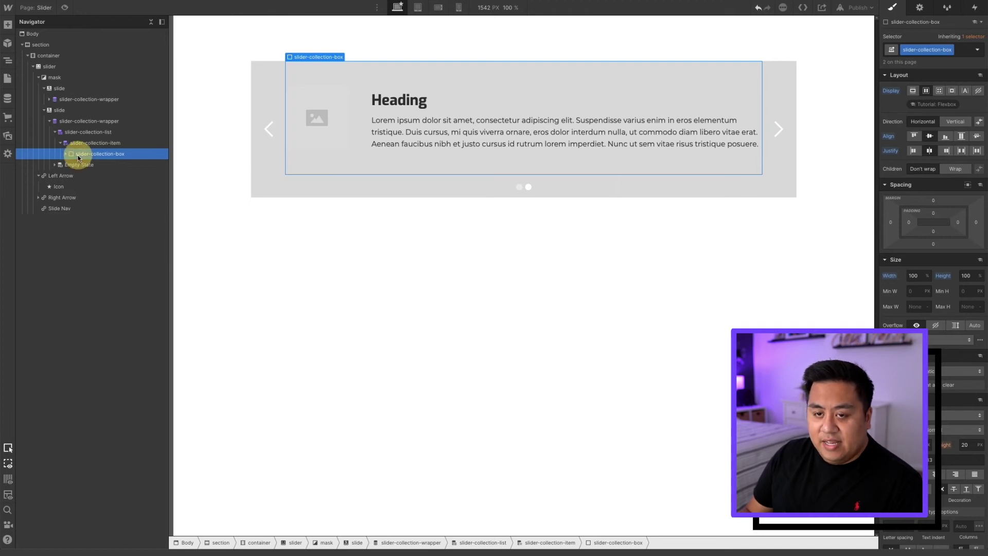
{"action": "left_click_drag", "start_coordinate": [81, 155], "coordinate": [70, 121]}
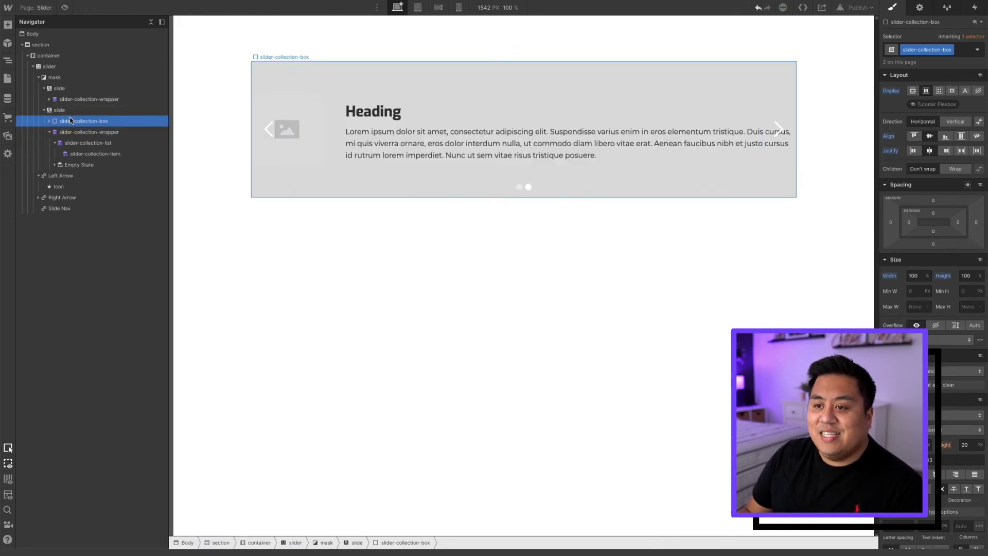
{"action": "left_click", "coordinate": [50, 132]}
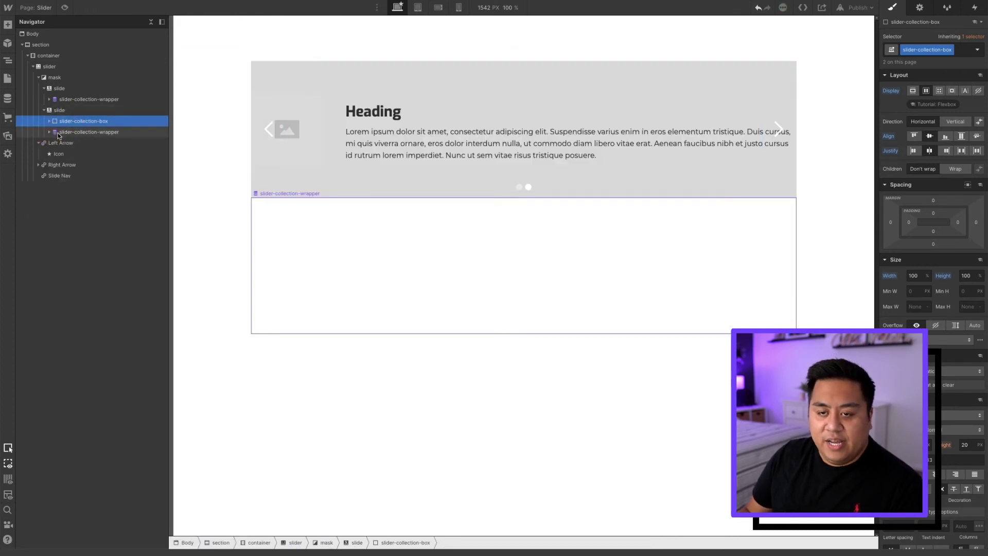
Step: Delete slider-collection-wrapper from the second slide, keeping only slider-collection-box there, and switch back to the first slide
{"action": "left_click", "coordinate": [58, 133]}
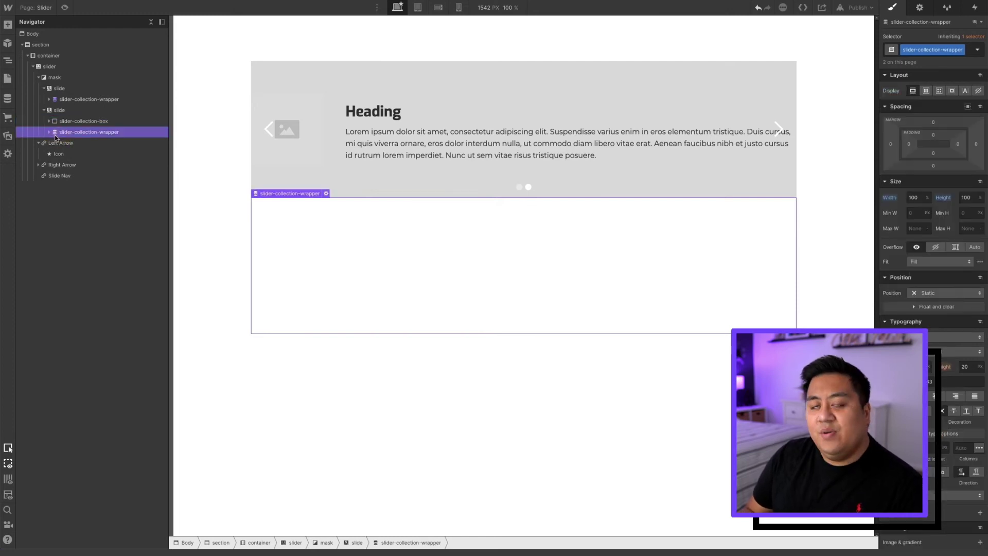
{"action": "key", "text": "Delete"}
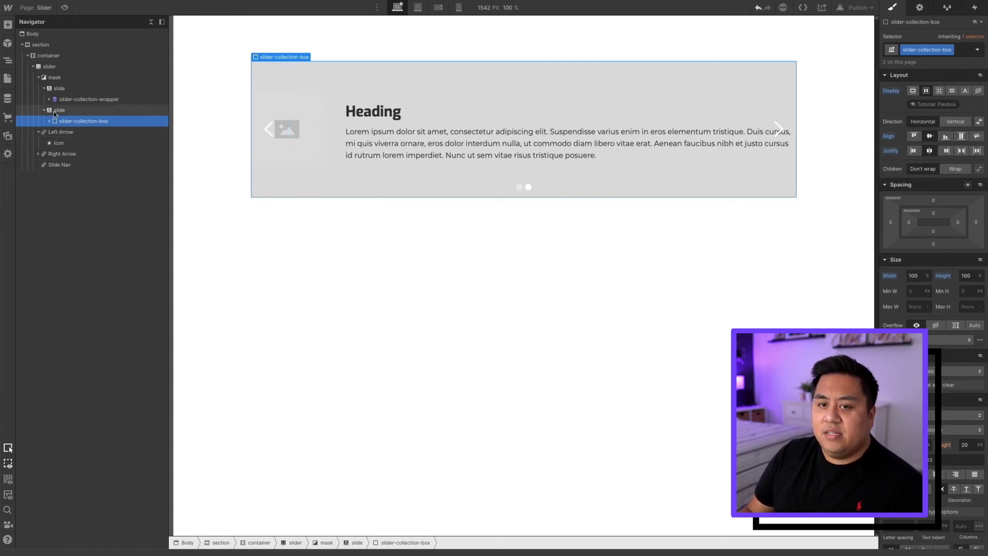
{"action": "left_click", "coordinate": [54, 111]}
{"action": "left_click", "coordinate": [54, 90]}
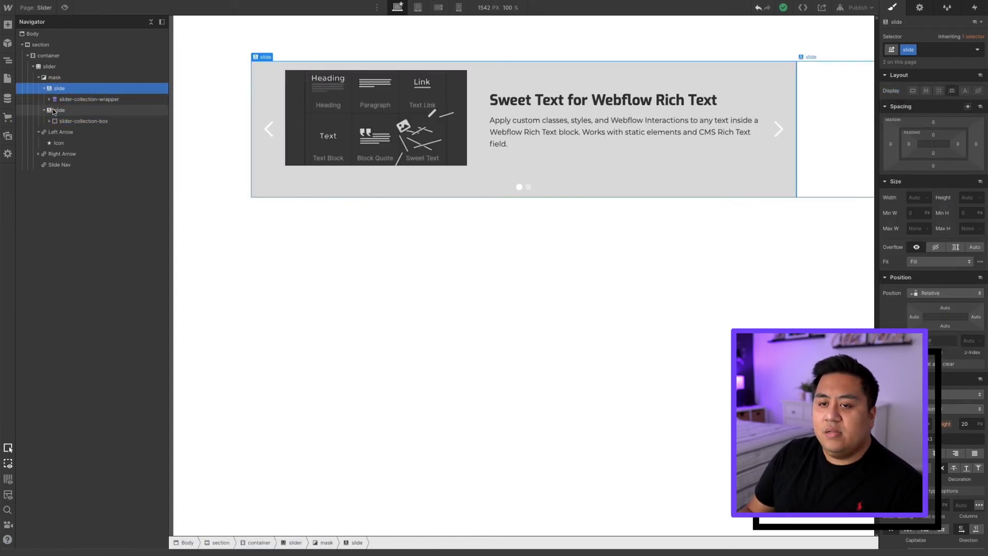
Step: Remove the side and bottom padding from slider-collection-item in the first slide
{"action": "left_click", "coordinate": [49, 99]}
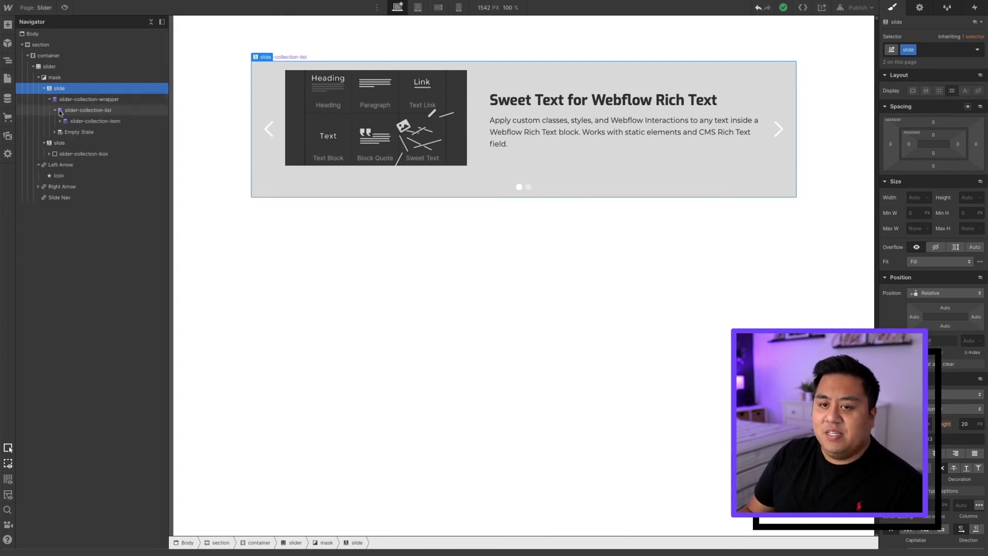
{"action": "left_click", "coordinate": [70, 123]}
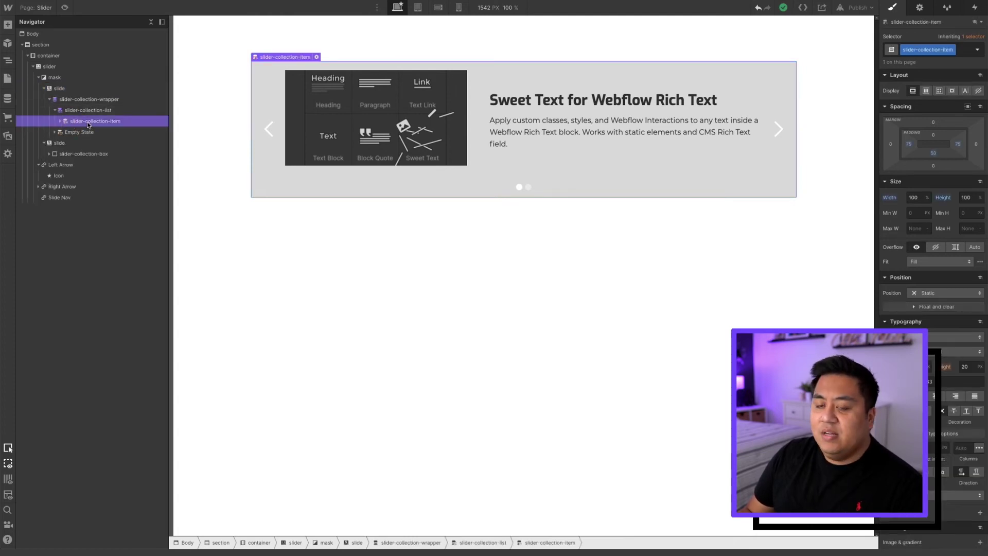
{"action": "left_click", "coordinate": [906, 145]}
{"action": "left_click_drag", "start_coordinate": [904, 149], "coordinate": [954, 147]}
{"action": "type", "text": "0"}
{"action": "key", "text": "Return"}
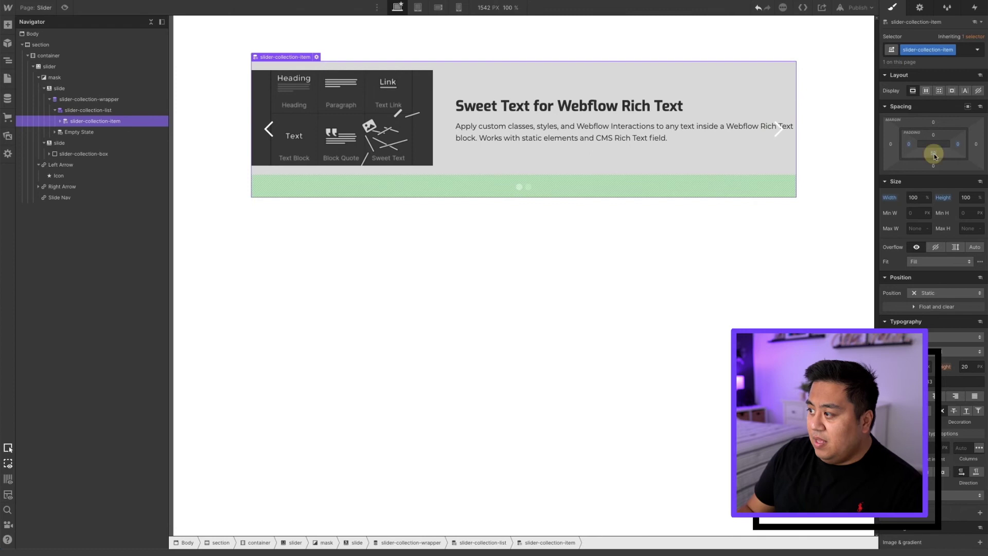
{"action": "left_click", "coordinate": [935, 156], "text": "alt"}
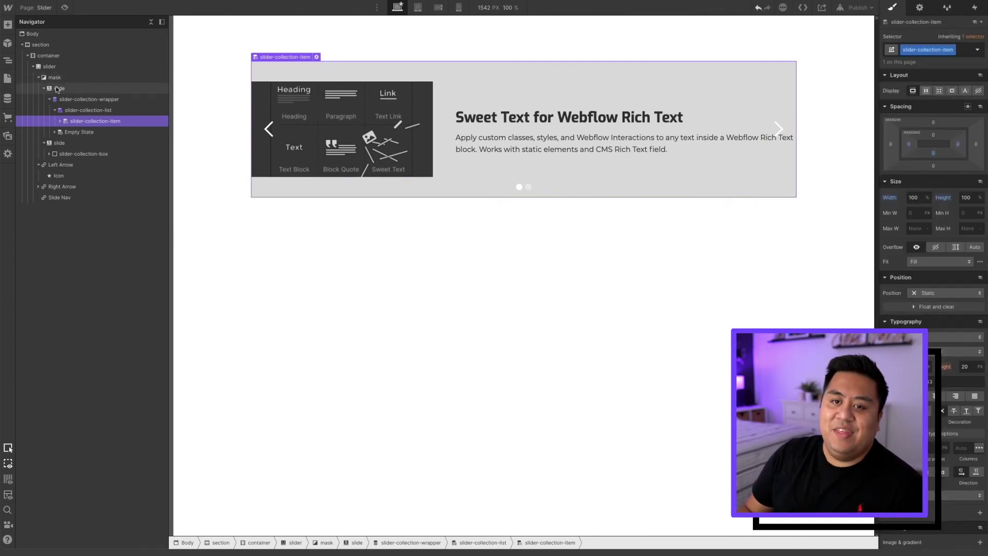
Step: Set the slide class's padding to 75 px on the left and right and 50 px at the bottom
{"action": "left_click", "coordinate": [57, 89]}
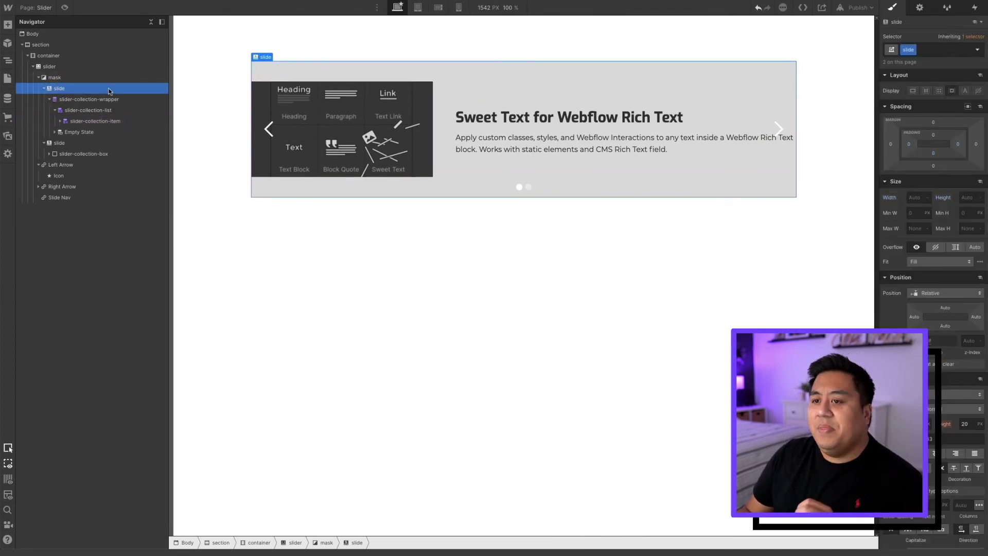
{"action": "left_click", "coordinate": [908, 145]}
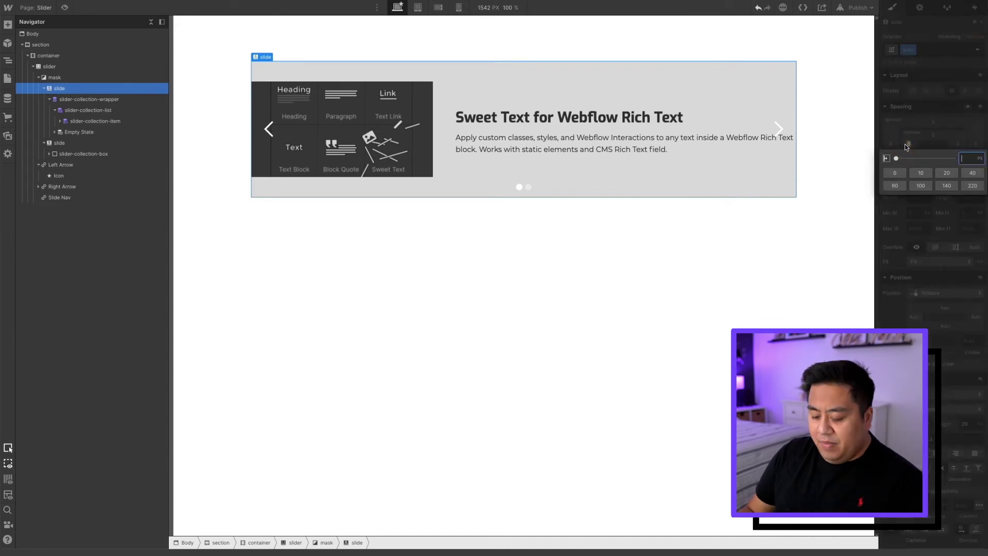
{"action": "key", "text": "Return"}
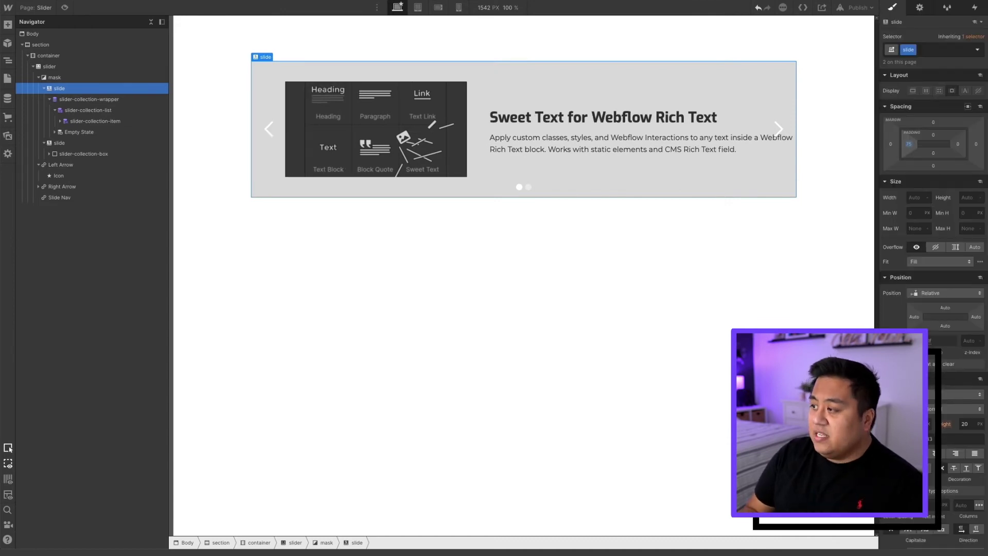
{"action": "left_click", "coordinate": [957, 144]}
{"action": "type", "text": "75"}
{"action": "key", "text": "Return"}
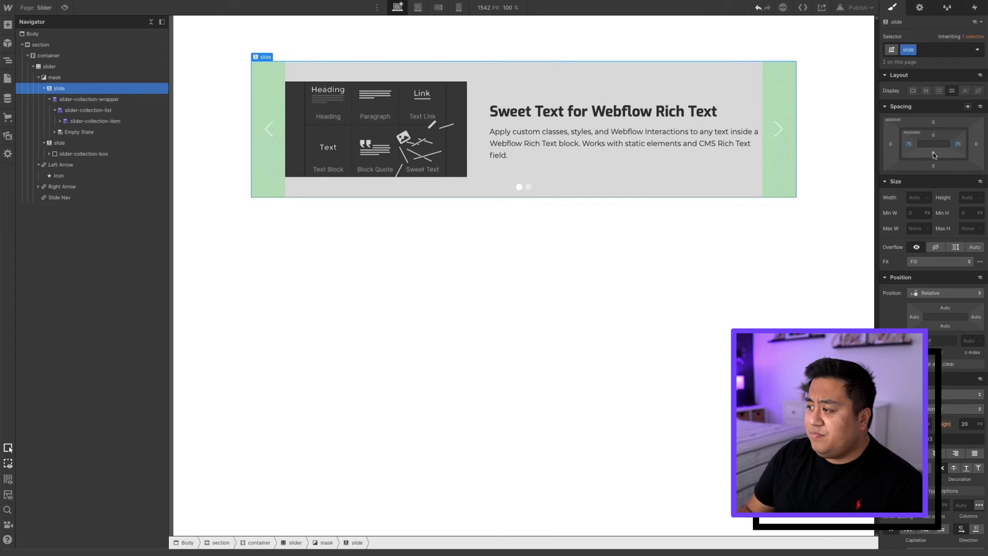
{"action": "left_click", "coordinate": [934, 153]}
{"action": "type", "text": "50"}
{"action": "key", "text": "Return"}
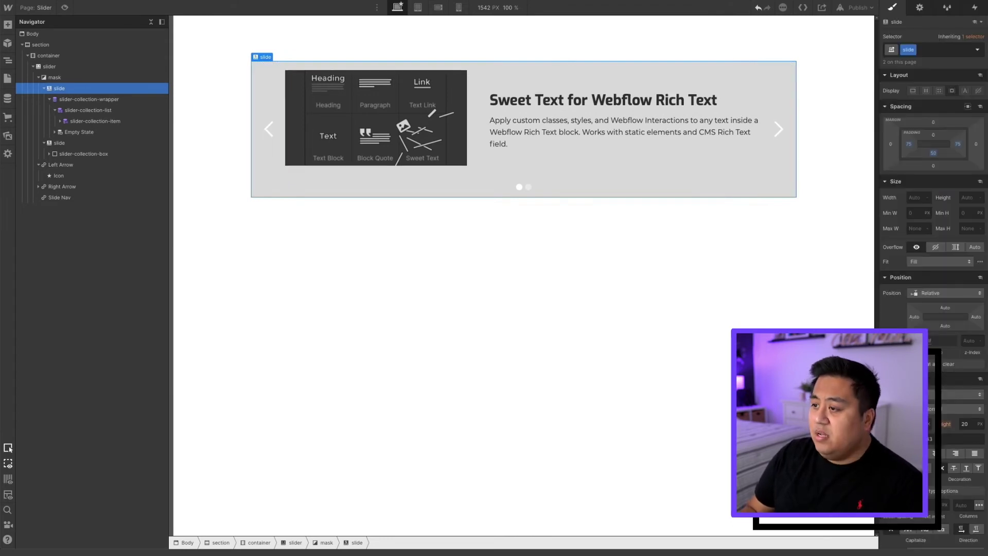
Step: Check the second slide's slider-collection-box and the elements nested inside it
{"action": "left_click", "coordinate": [68, 153]}
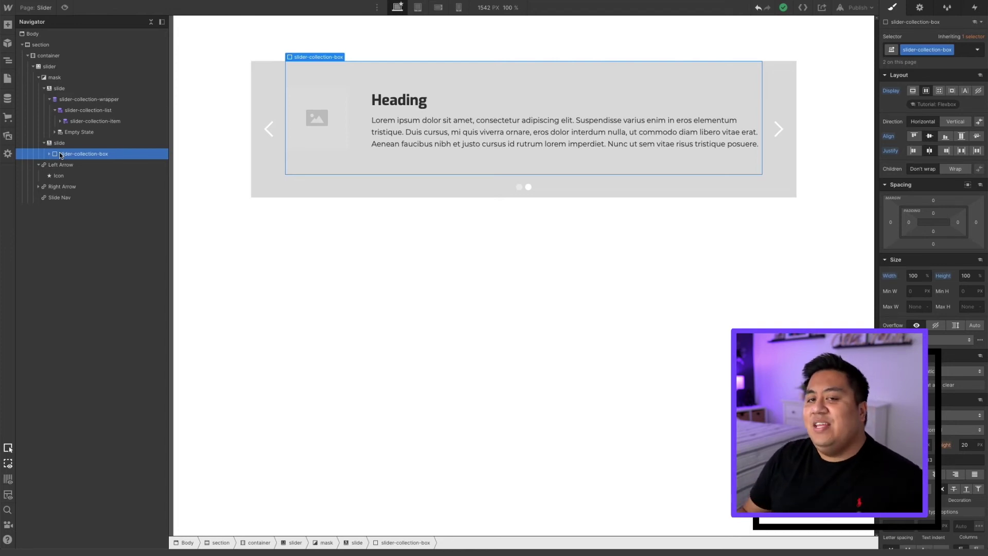
{"action": "left_click", "coordinate": [50, 153]}
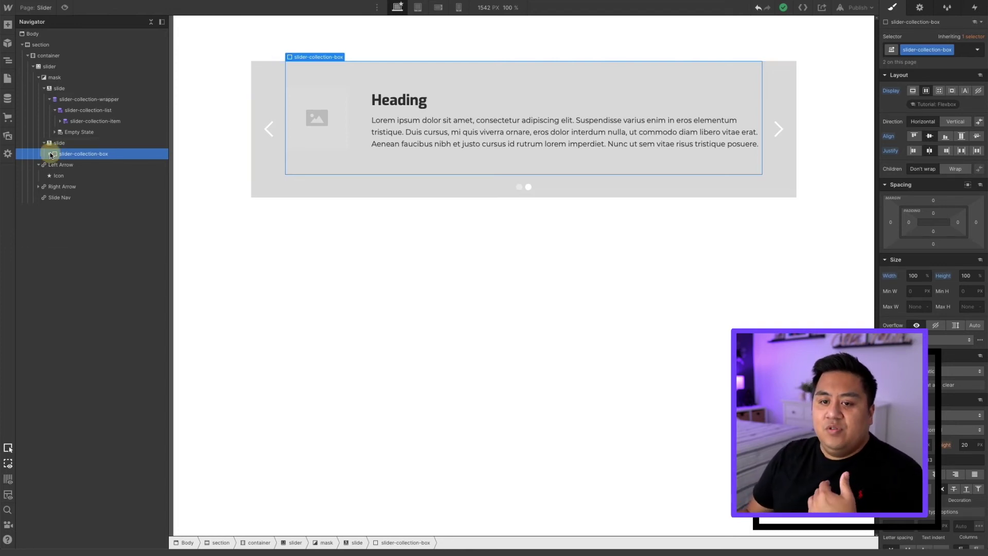
{"action": "left_click", "coordinate": [64, 163]}
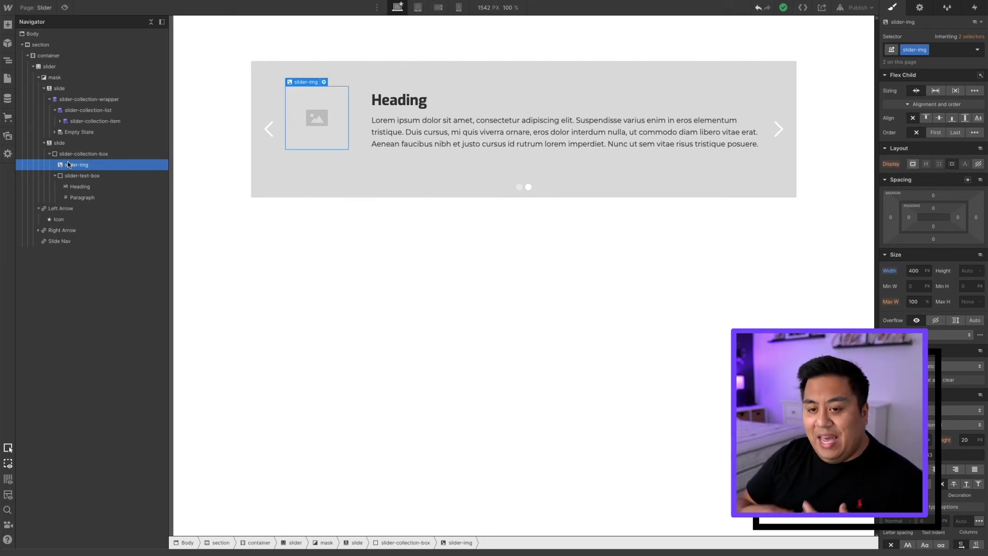
{"action": "left_click", "coordinate": [44, 142]}
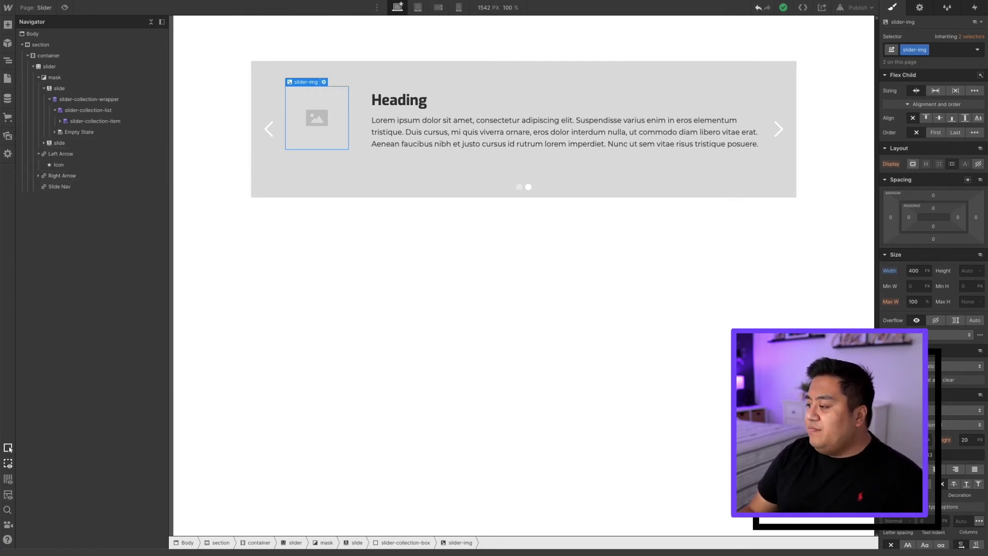
Step: Copy slider-collection-wrapper from the first slide into the container, directly below the slider
{"action": "left_click", "coordinate": [49, 100]}
{"action": "left_click", "coordinate": [59, 101]}
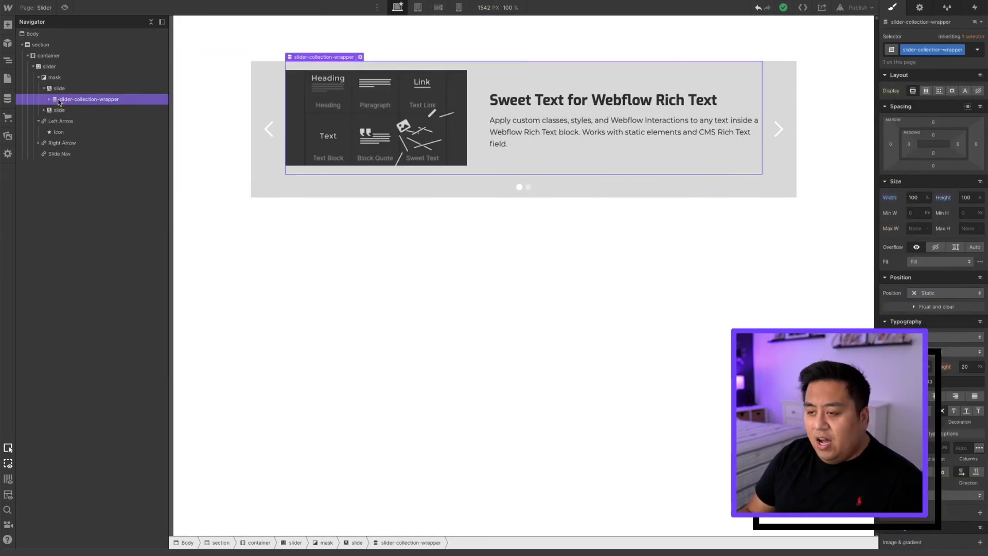
{"action": "left_click", "coordinate": [32, 66]}
{"action": "left_click", "coordinate": [37, 57]}
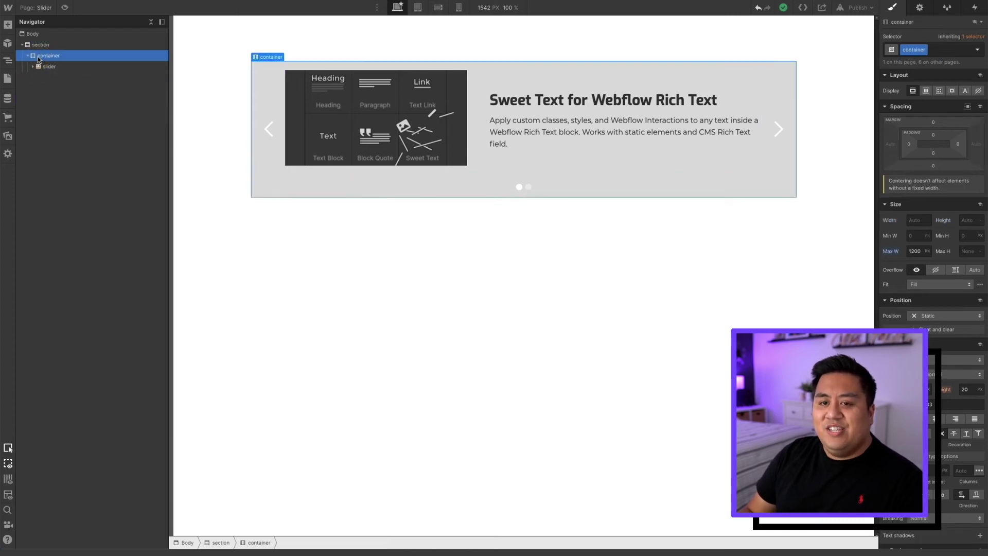
{"action": "key", "text": "ctrl+v"}
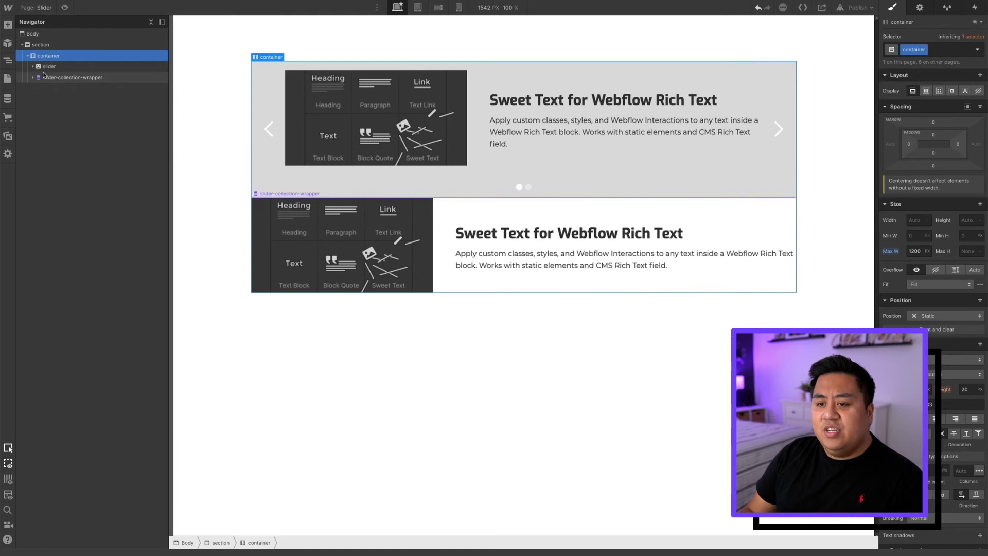
Step: Add the combo class dynamic-collection to the slider-collection-wrapper below the slider
{"action": "left_click", "coordinate": [45, 78]}
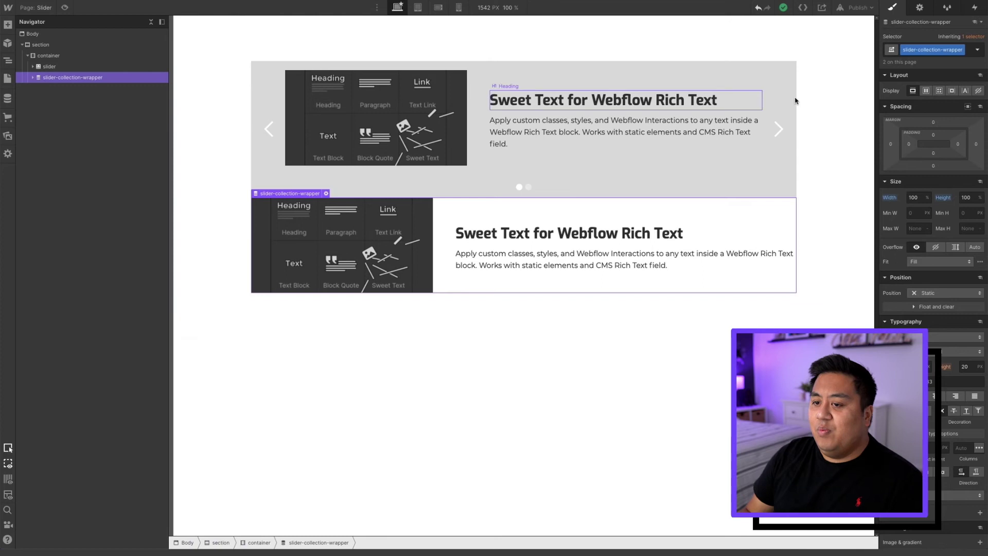
{"action": "left_click", "coordinate": [969, 55]}
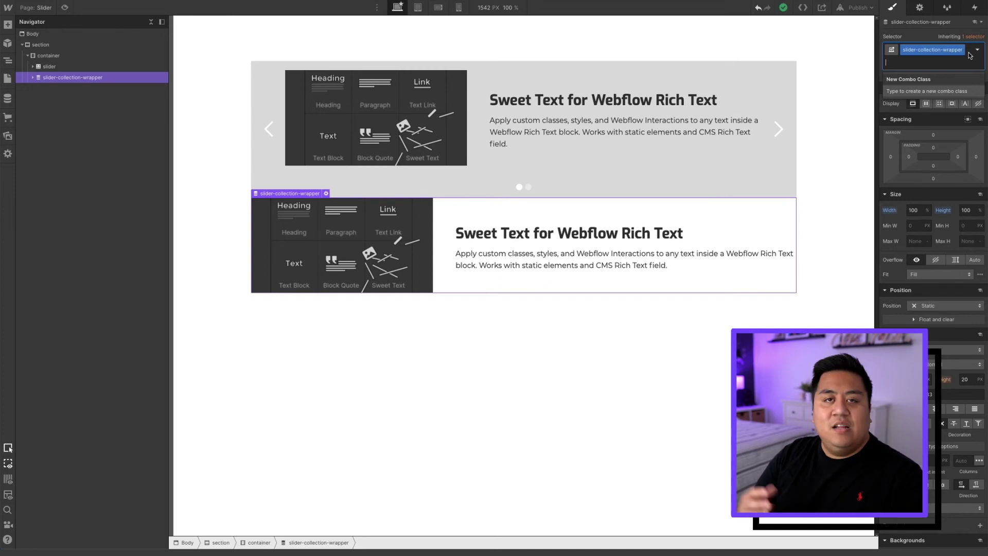
{"action": "type", "text": "d"}
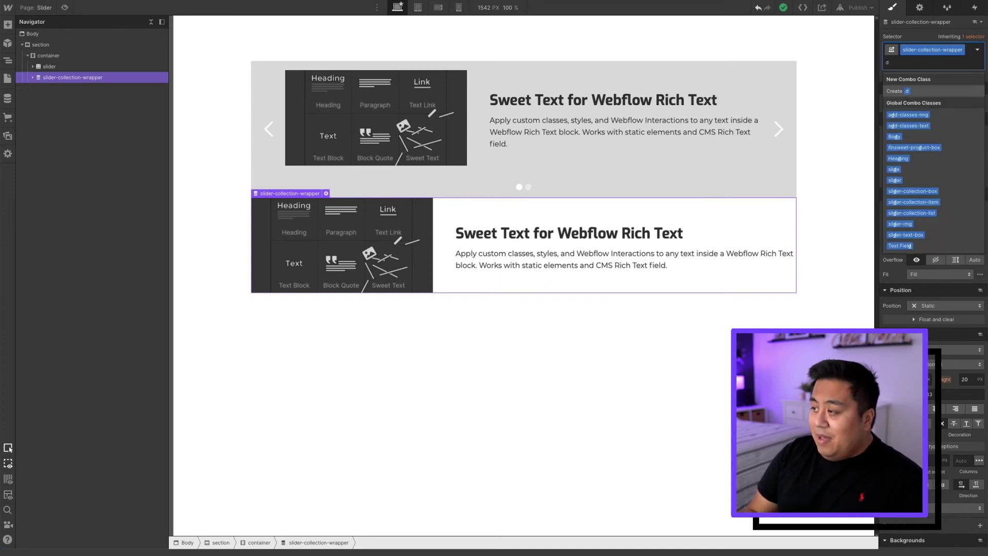
{"action": "type", "text": "yaam"}
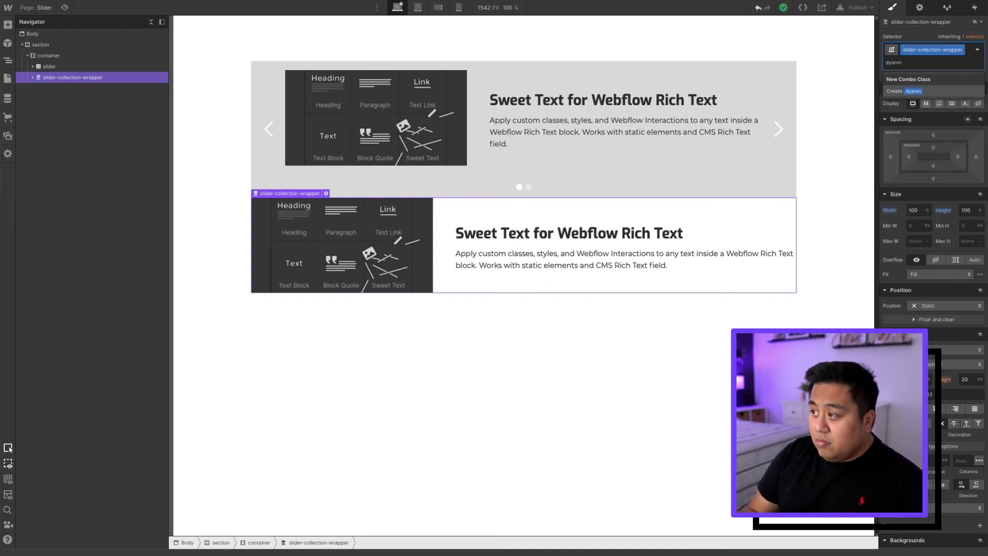
{"action": "key", "text": "BackSpace"}
{"action": "key", "text": "BackSpace"}
{"action": "type", "text": "namo"}
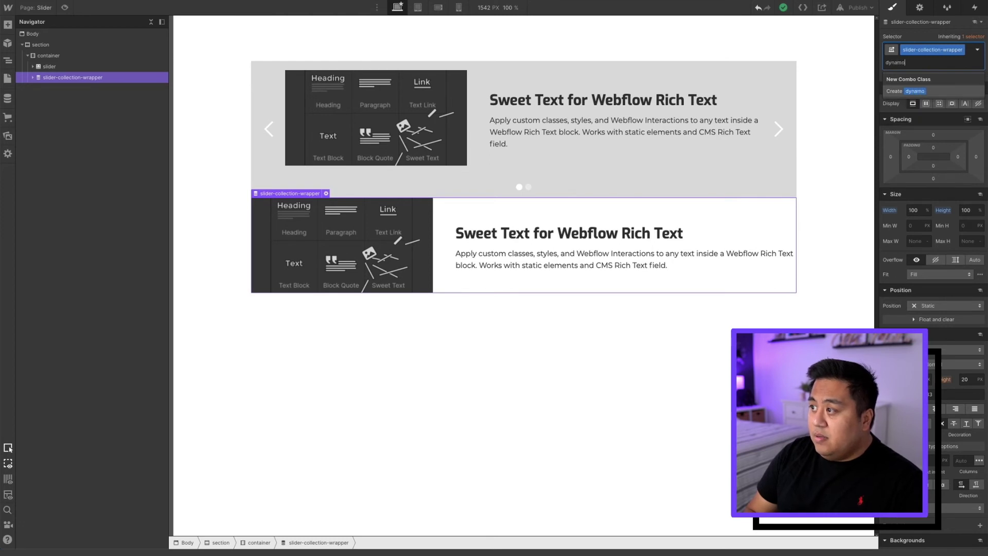
{"action": "key", "text": "BackSpace"}
{"action": "type", "text": "ic-collection"}
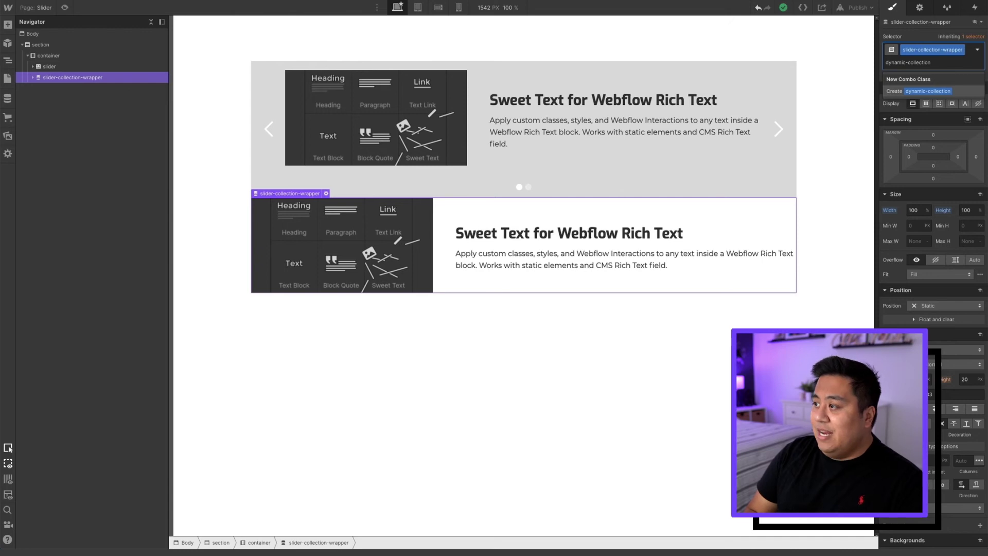
{"action": "key", "text": "Return"}
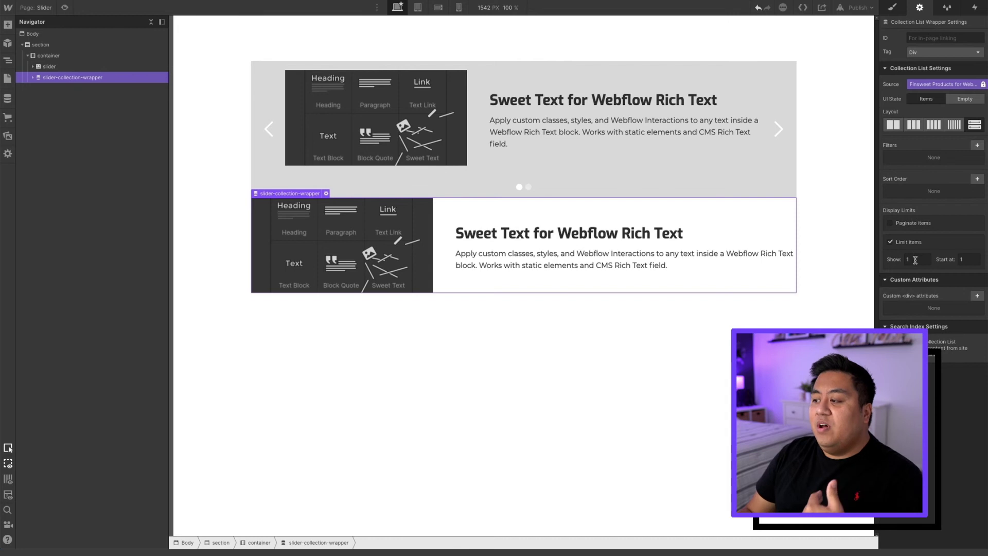
Step: Set the collection list below the slider to show 20 items and set its display to none
{"action": "left_click", "coordinate": [915, 260]}
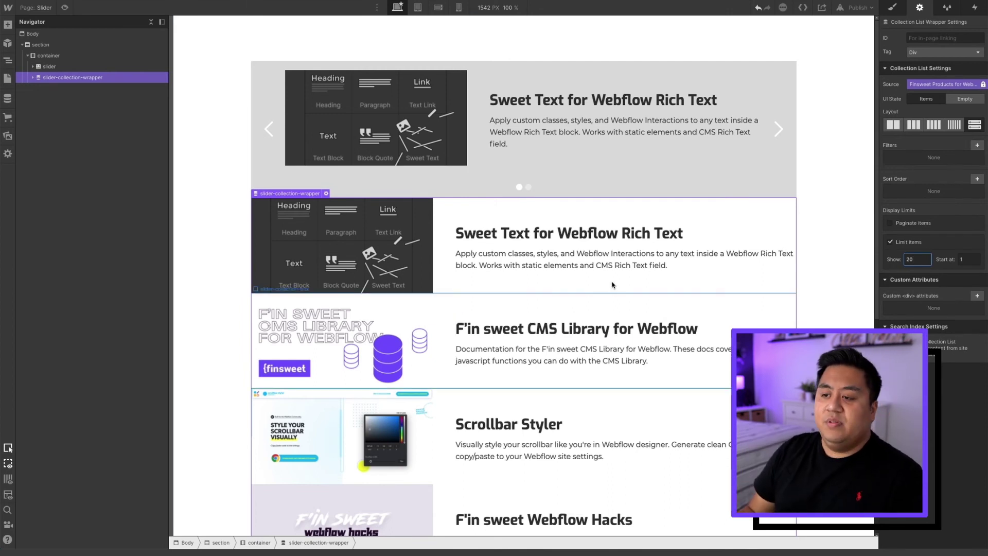
{"action": "scroll", "coordinate": [604, 296], "scroll_direction": "down", "scroll_amount": 3}
{"action": "scroll", "coordinate": [604, 296], "scroll_direction": "down", "scroll_amount": 4}
{"action": "scroll", "coordinate": [600, 313], "scroll_direction": "up", "scroll_amount": 8}
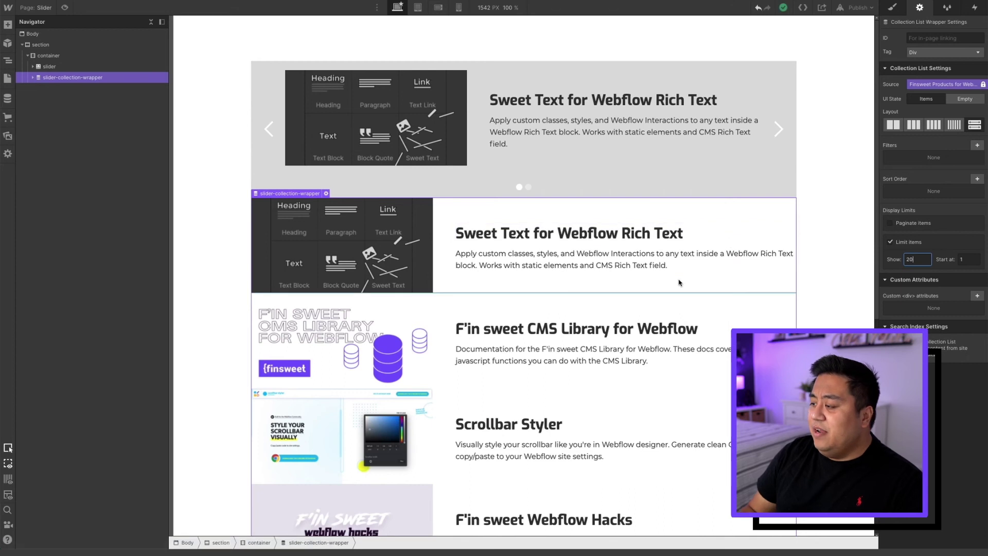
{"action": "left_click", "coordinate": [895, 8]}
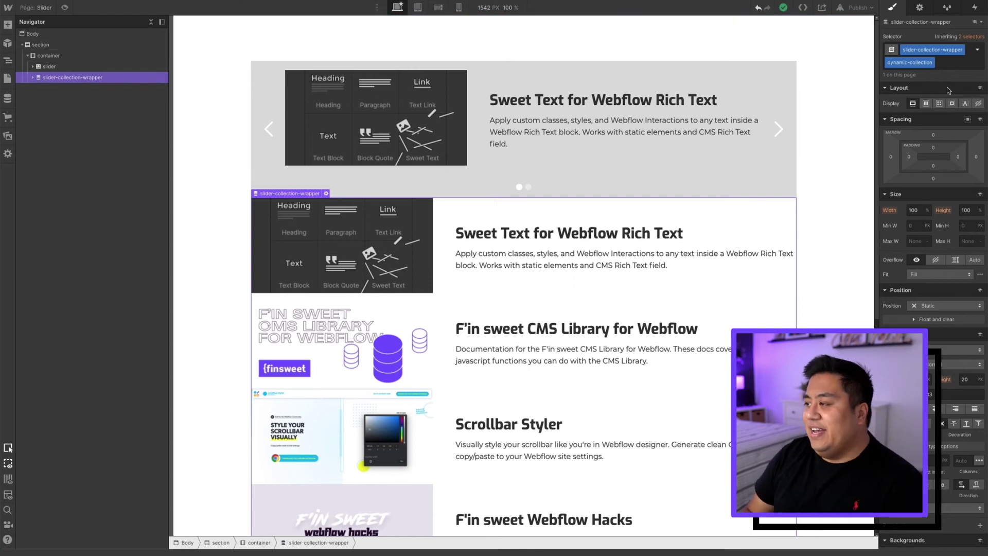
{"action": "left_click", "coordinate": [978, 104]}
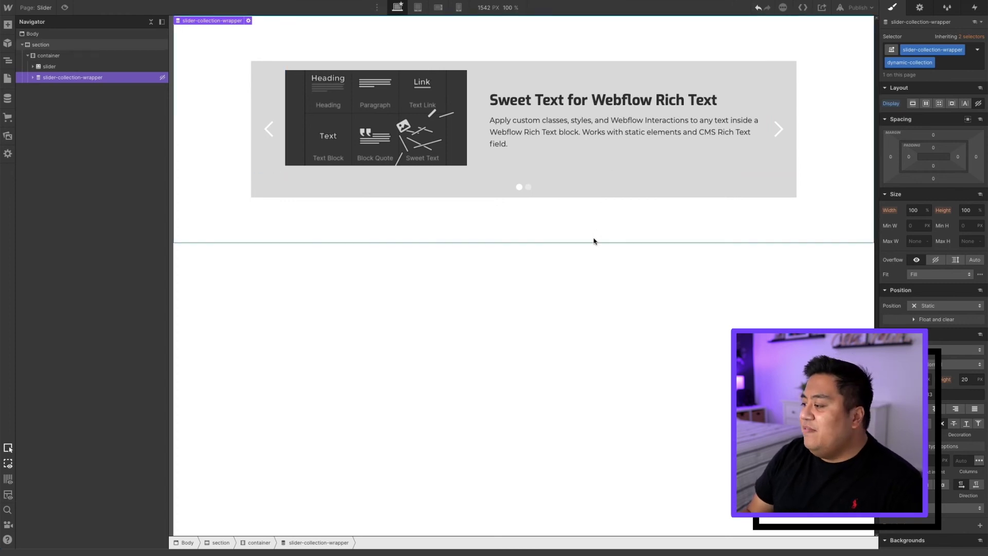
Step: Publish the site to its webflow.io domain and open the live page
{"action": "left_click", "coordinate": [840, 9]}
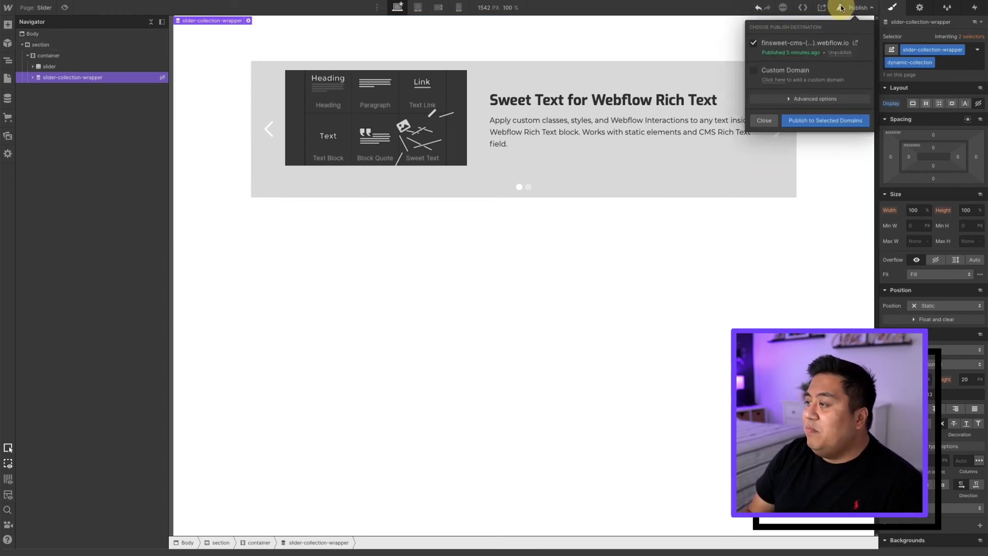
{"action": "left_click", "coordinate": [833, 121]}
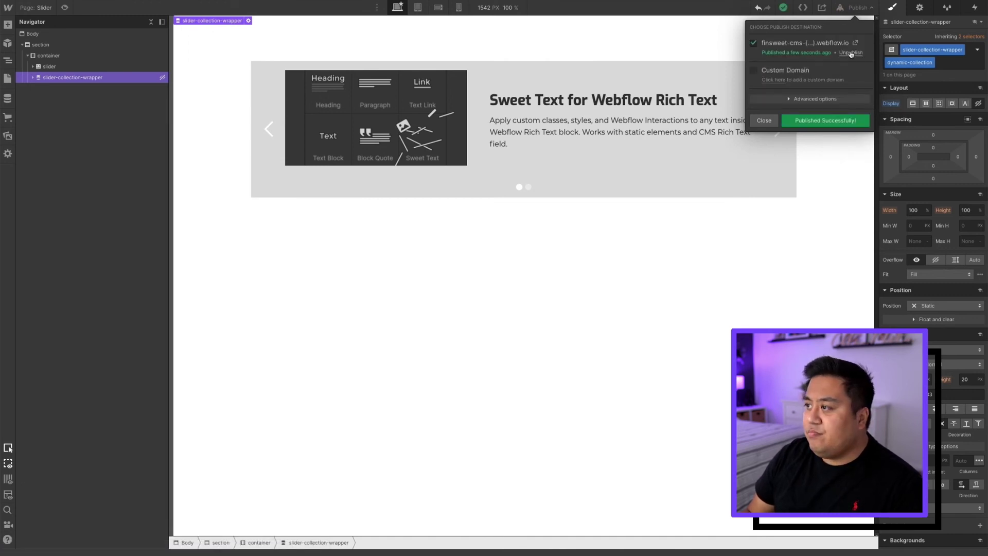
{"action": "left_click", "coordinate": [854, 44]}
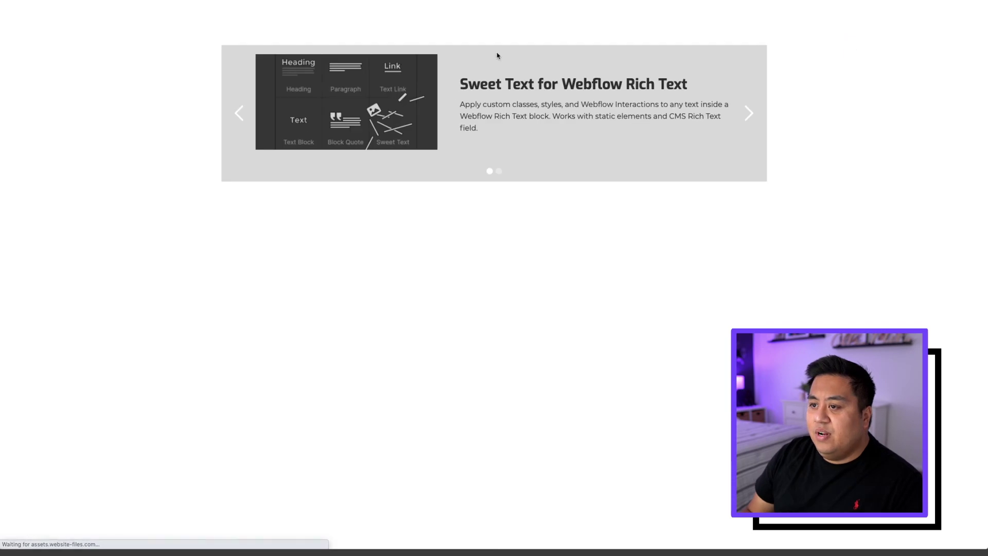
Step: Page back and forth through the published slider to check both slides
{"action": "left_click", "coordinate": [749, 113]}
{"action": "left_click", "coordinate": [239, 117]}
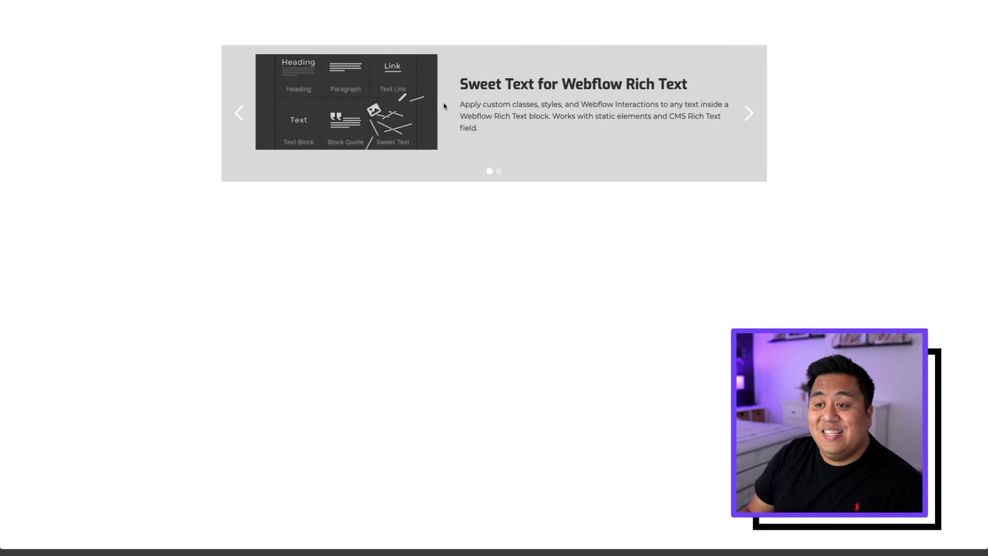
{"action": "left_click", "coordinate": [753, 119]}
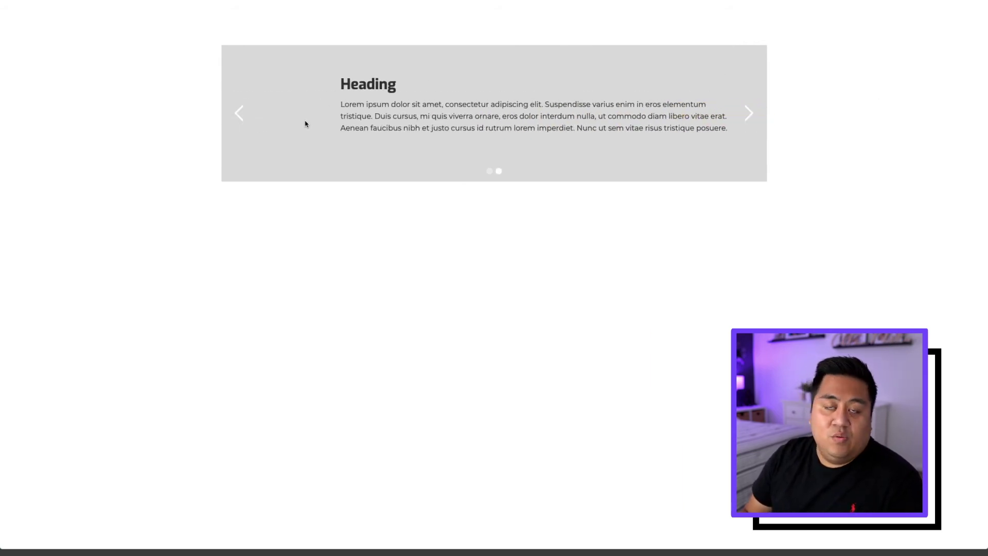
Step: Page back to the first slide on the live page, return to the Webflow Designer and dismiss the publish options
{"action": "left_click", "coordinate": [242, 114]}
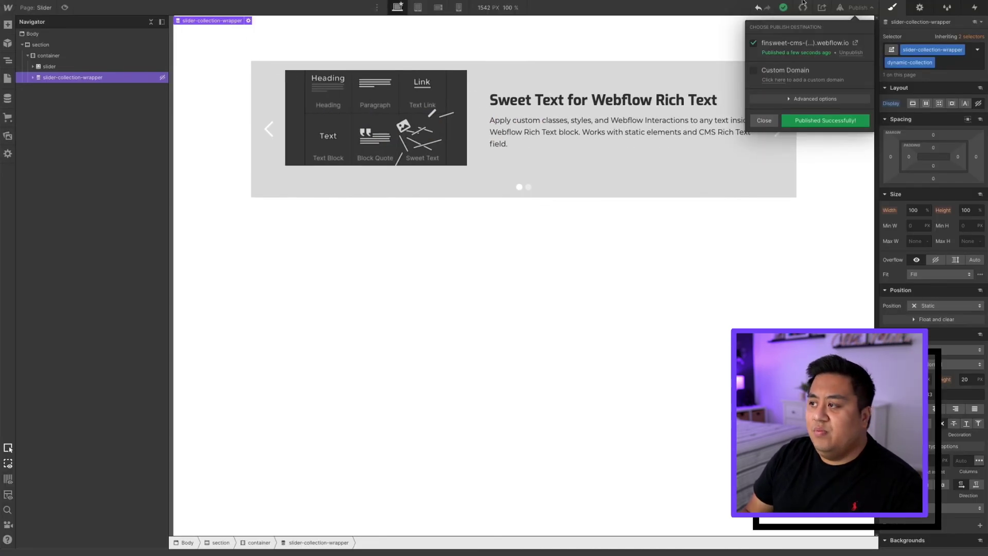
{"action": "left_click", "coordinate": [772, 154]}
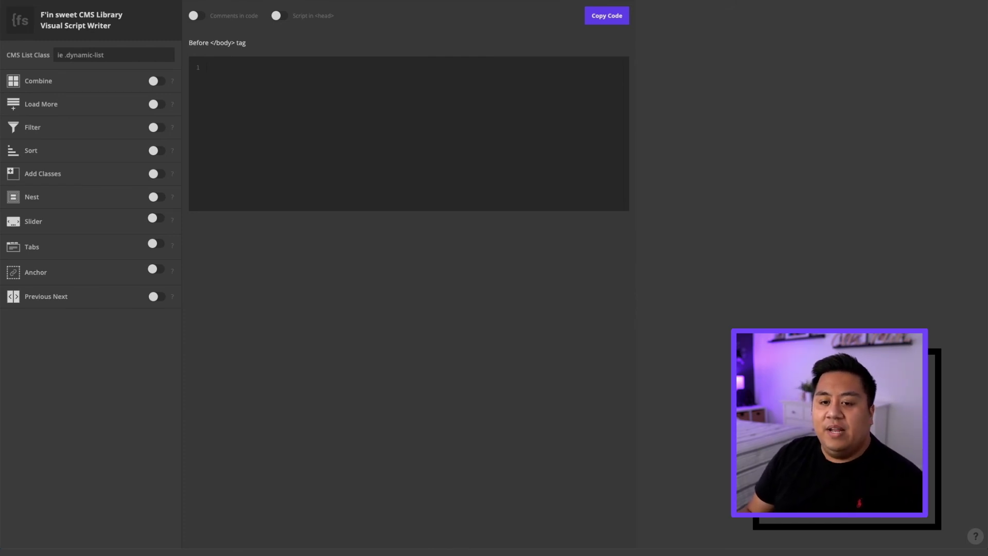
Step: In the F'in sweet CMS Library Visual Script Writer, enable Slider and set the CMS list class to .dynamic-collection
{"action": "left_click", "coordinate": [155, 219]}
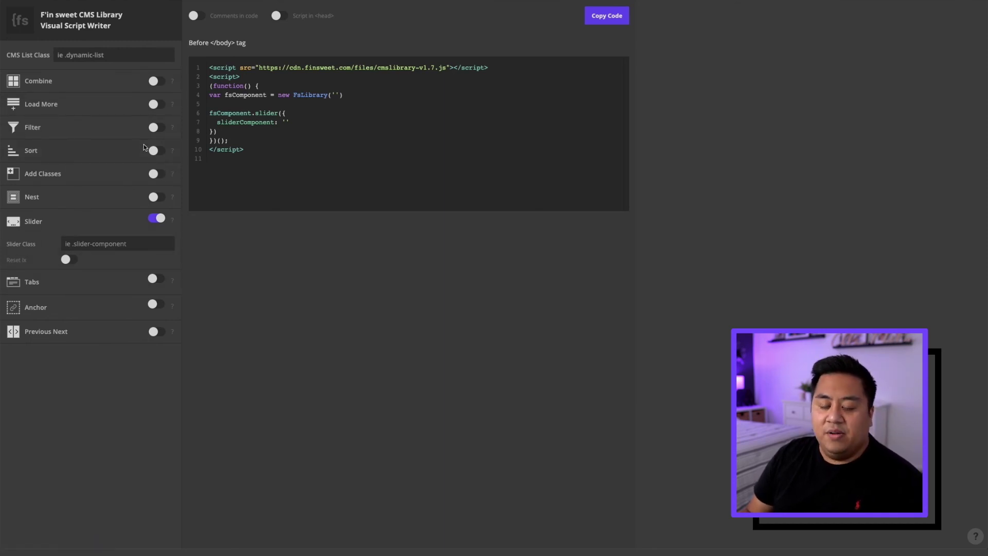
{"action": "left_click", "coordinate": [109, 56]}
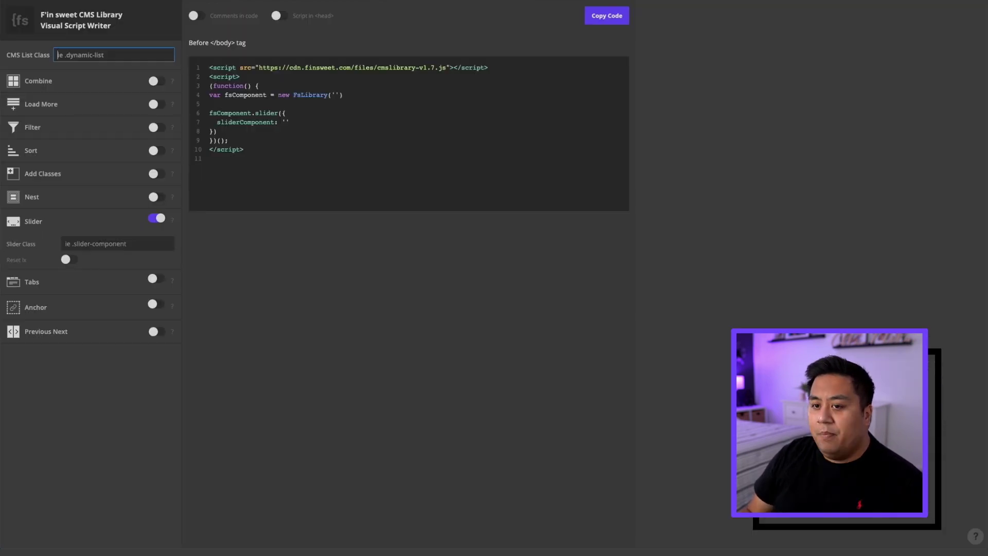
{"action": "type", "text": ".dynamic"}
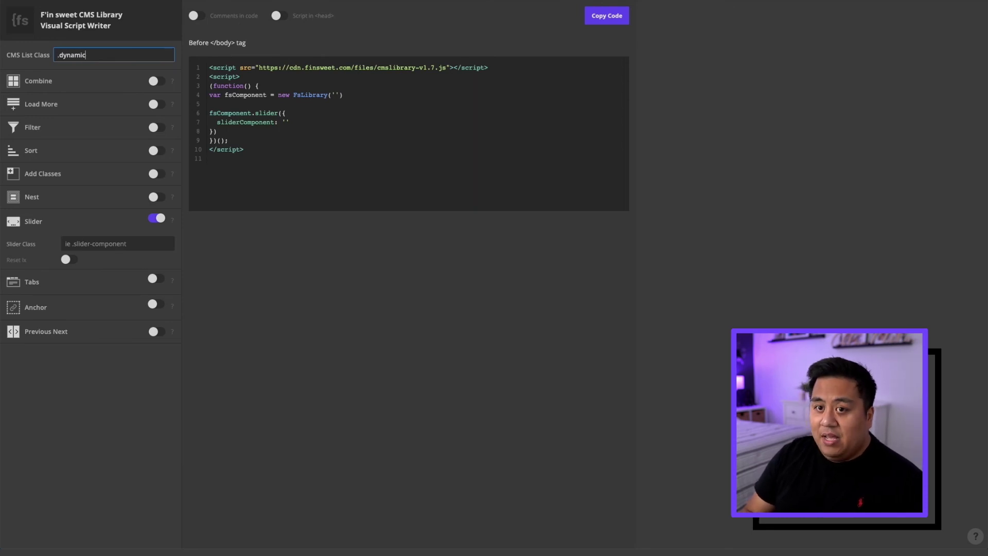
{"action": "type", "text": "-collection"}
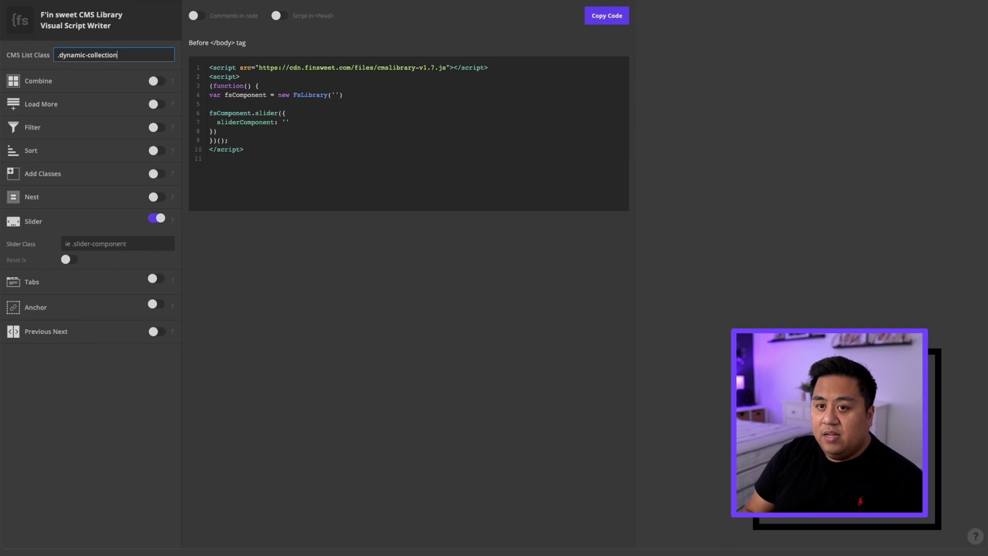
Step: Check the slider's class in the Designer, set the script's slider class to .slider, enable Reset Ix and copy the code
{"action": "left_click", "coordinate": [115, 244]}
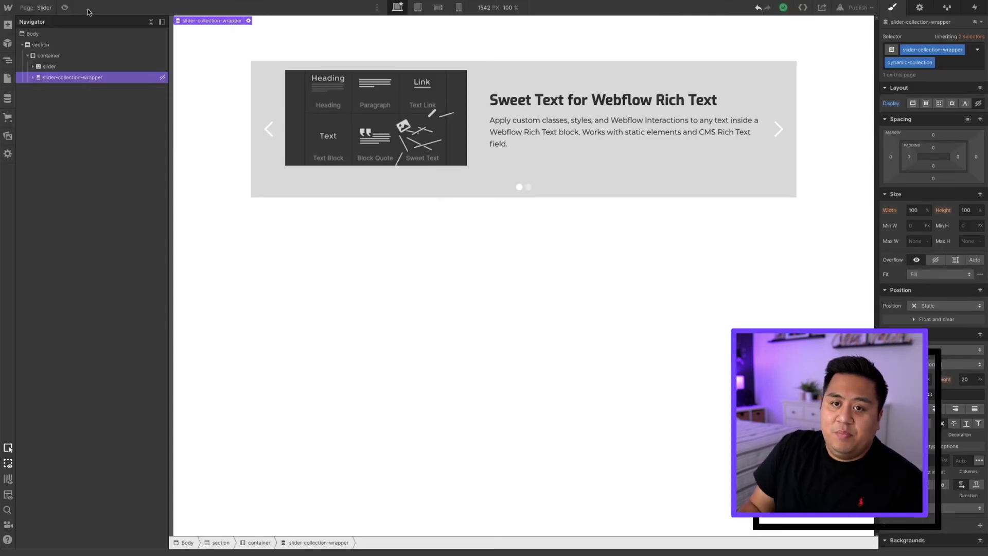
{"action": "left_click", "coordinate": [68, 66]}
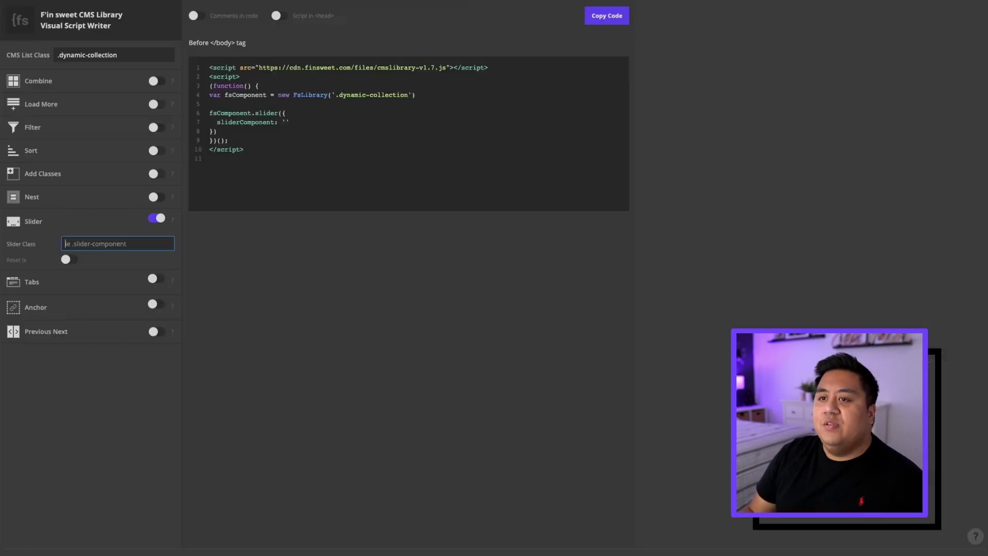
{"action": "type", "text": ".slider"}
{"action": "left_click", "coordinate": [48, 247]}
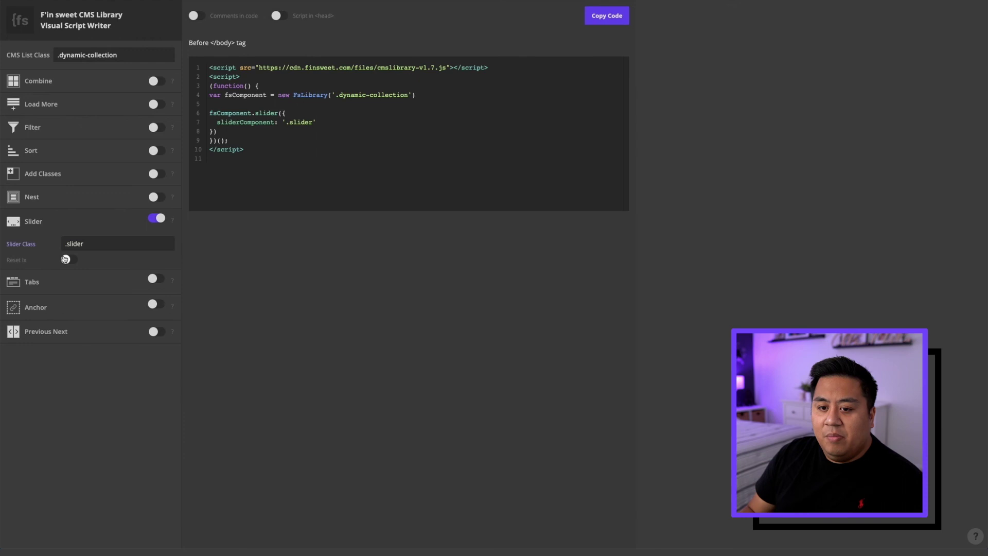
{"action": "left_click", "coordinate": [66, 260]}
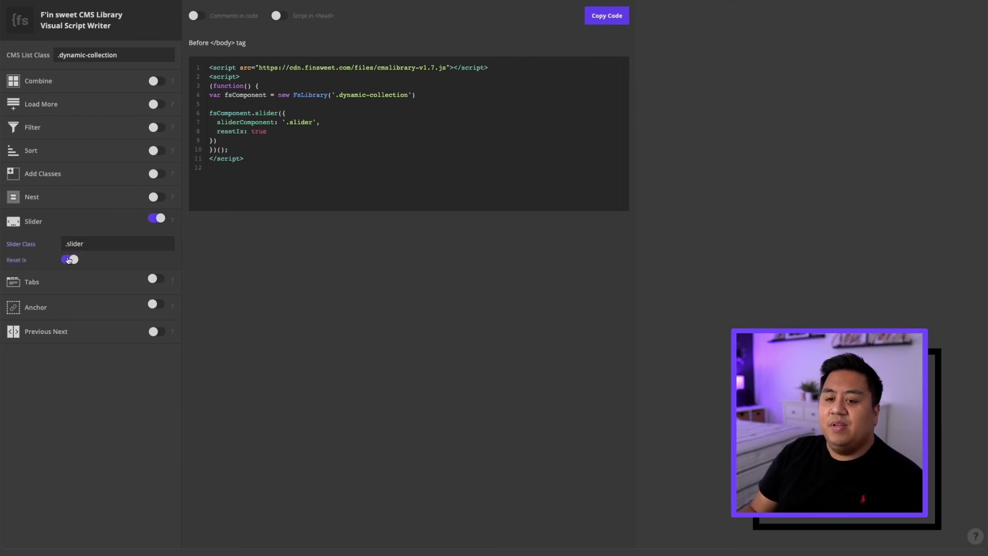
{"action": "left_click", "coordinate": [607, 16]}
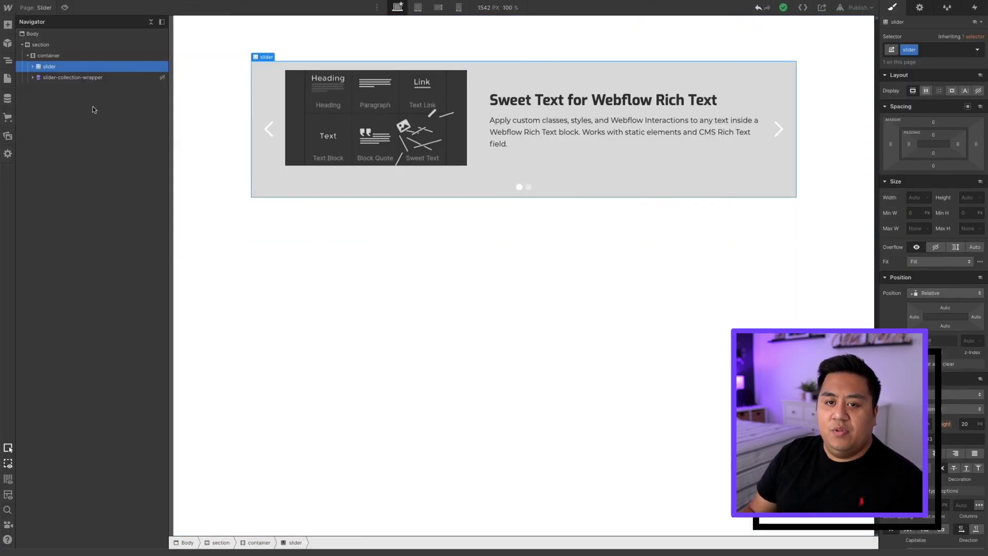
Step: Paste the copied script into the Slider page's custom code before the </body> tag and save the page settings
{"action": "left_click", "coordinate": [8, 78]}
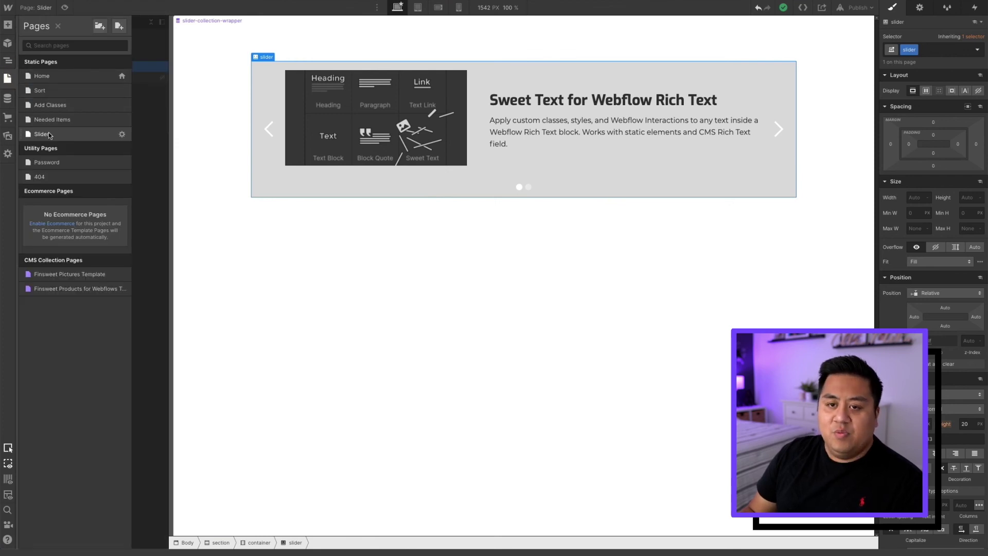
{"action": "left_click", "coordinate": [122, 135]}
{"action": "scroll", "coordinate": [207, 314], "scroll_direction": "down", "scroll_amount": 5}
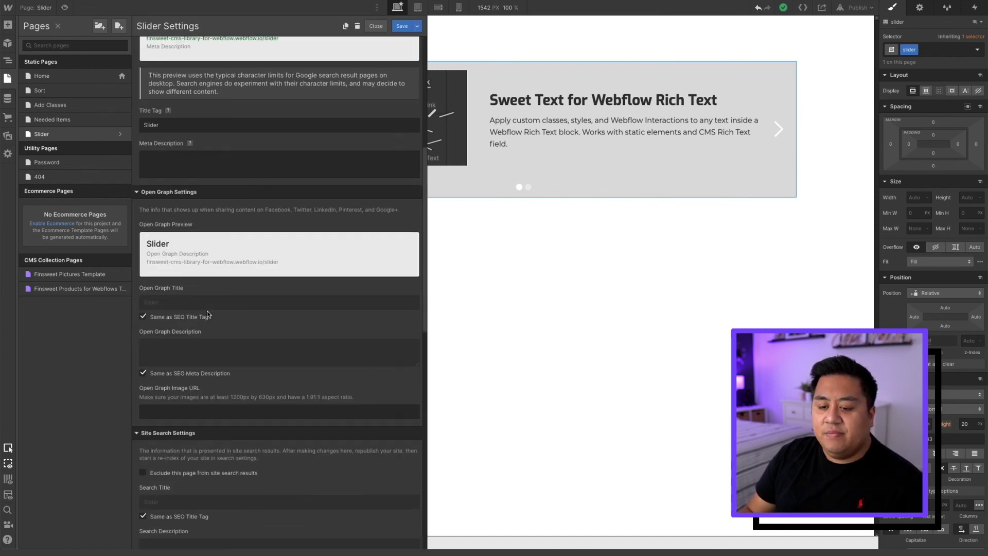
{"action": "scroll", "coordinate": [208, 315], "scroll_direction": "down", "scroll_amount": 10}
{"action": "left_click", "coordinate": [187, 337]}
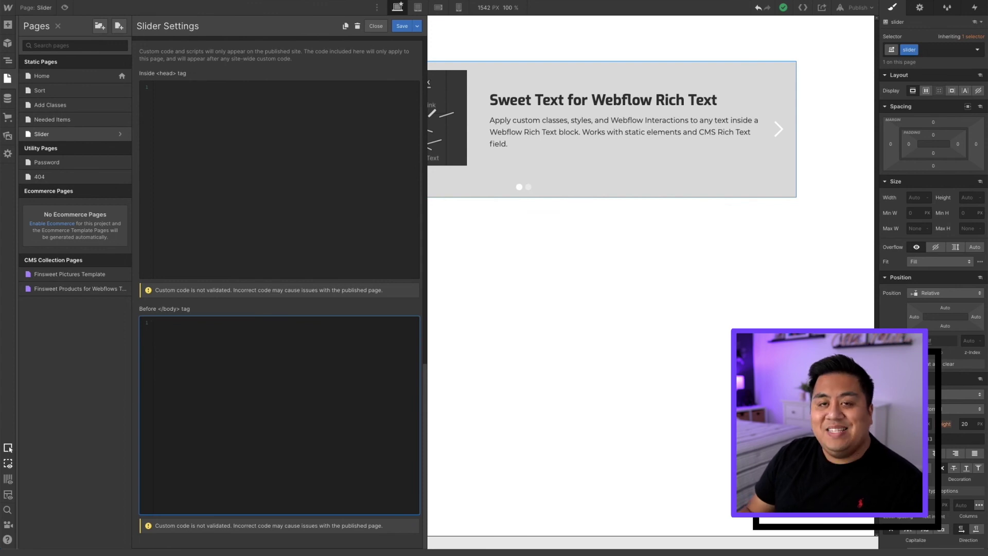
{"action": "key", "text": "ctrl+v"}
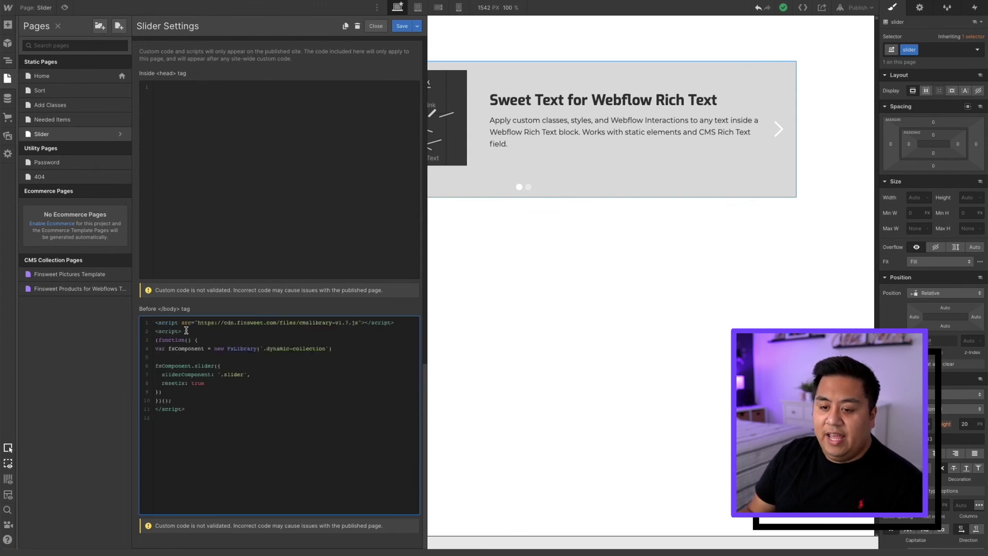
{"action": "left_click", "coordinate": [403, 26]}
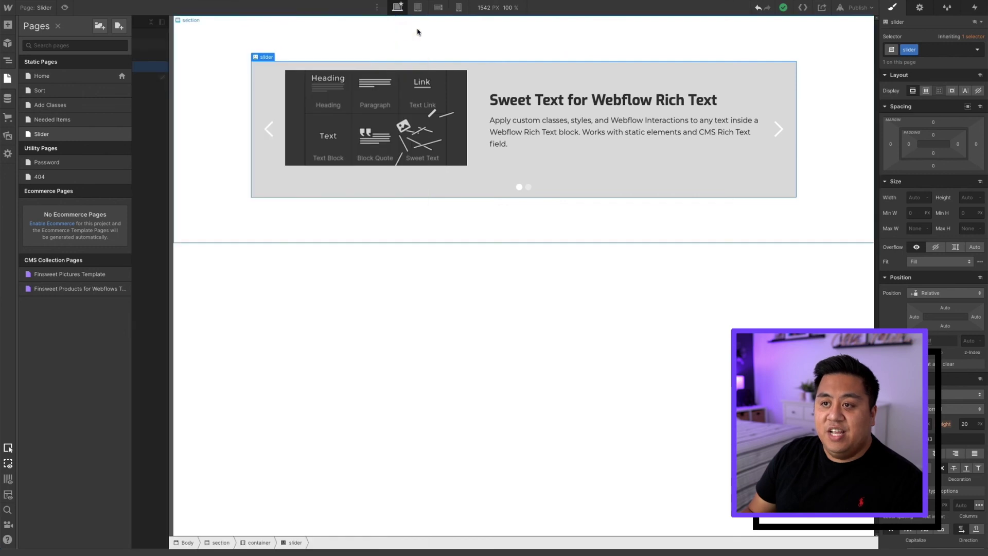
Step: Publish the site with the new script to its webflow.io domain and open the live page
{"action": "left_click", "coordinate": [855, 7]}
{"action": "left_click", "coordinate": [832, 122]}
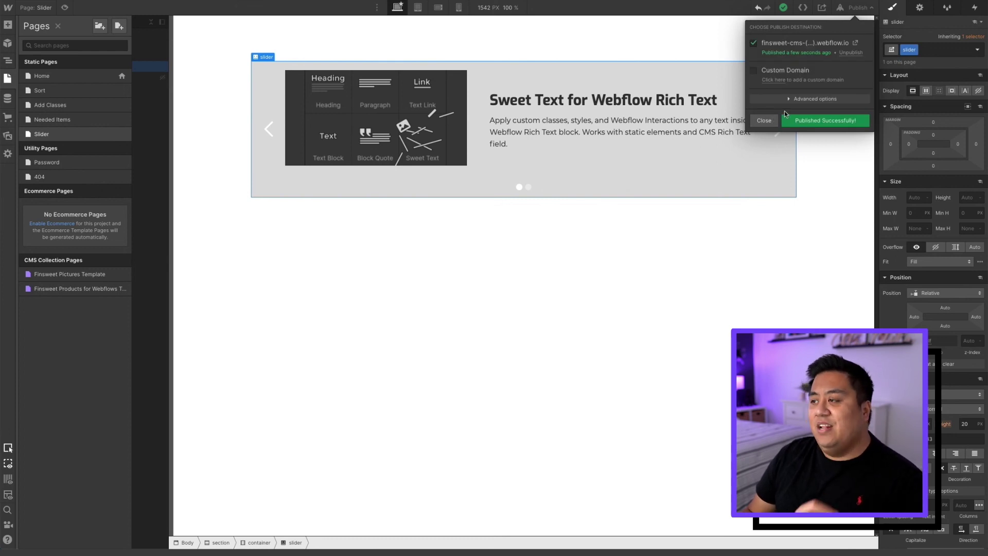
{"action": "left_click", "coordinate": [855, 45]}
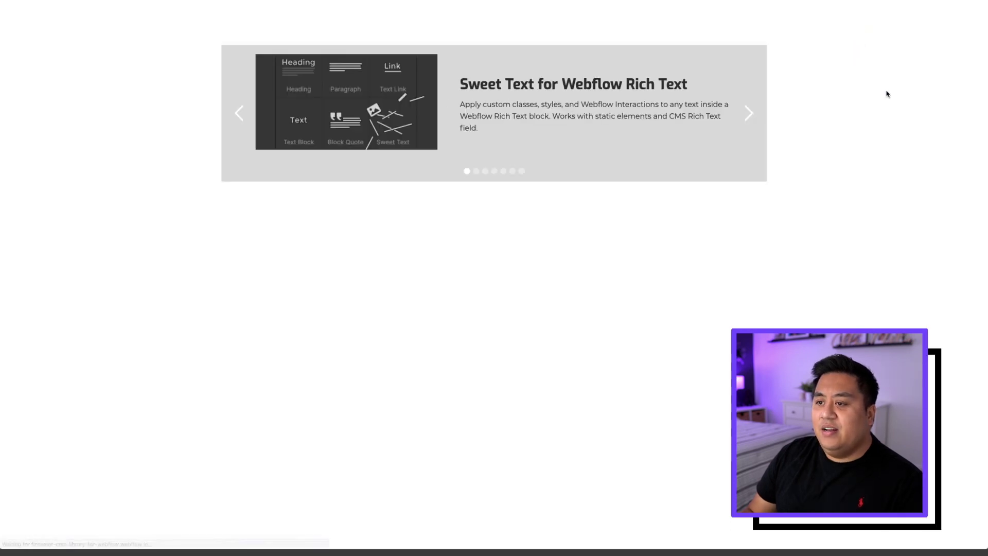
Step: Page forward and back through the published slider to check the slides generated from the CMS collection
{"action": "left_click", "coordinate": [748, 114]}
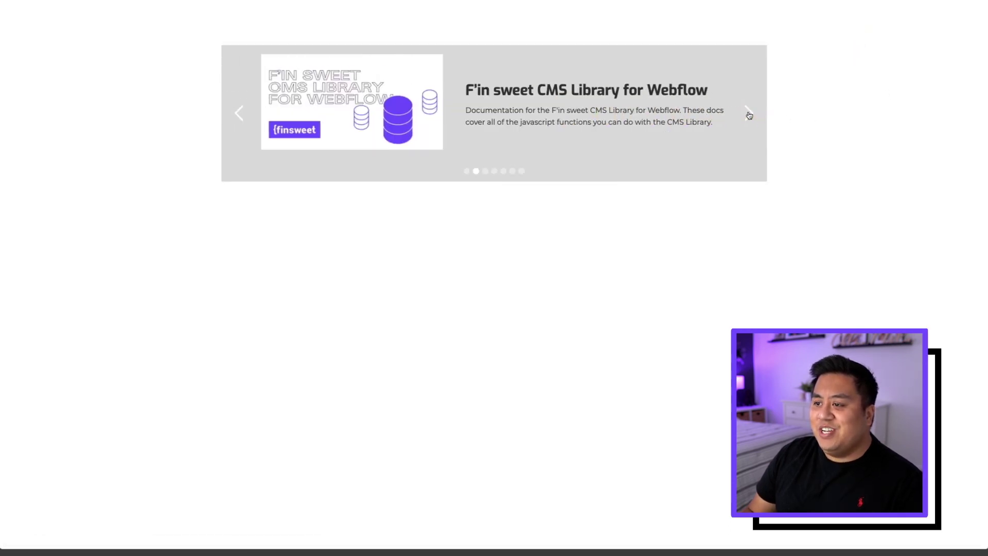
{"action": "left_click", "coordinate": [748, 114]}
{"action": "left_click", "coordinate": [748, 114]}
{"action": "left_click", "coordinate": [748, 114]}
{"action": "left_click", "coordinate": [749, 114]}
{"action": "left_click", "coordinate": [750, 115]}
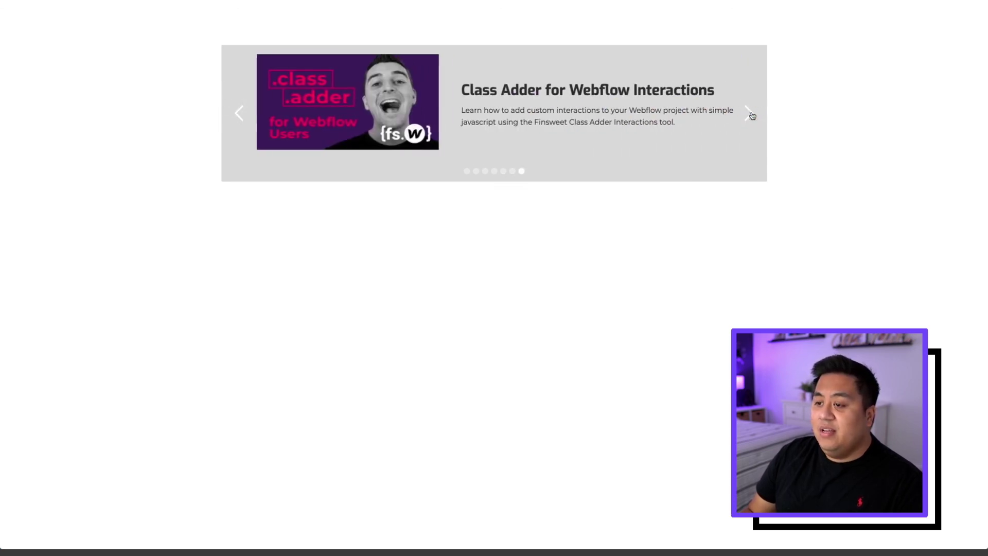
{"action": "left_click", "coordinate": [239, 112]}
{"action": "left_click", "coordinate": [239, 112]}
{"action": "left_click", "coordinate": [239, 113]}
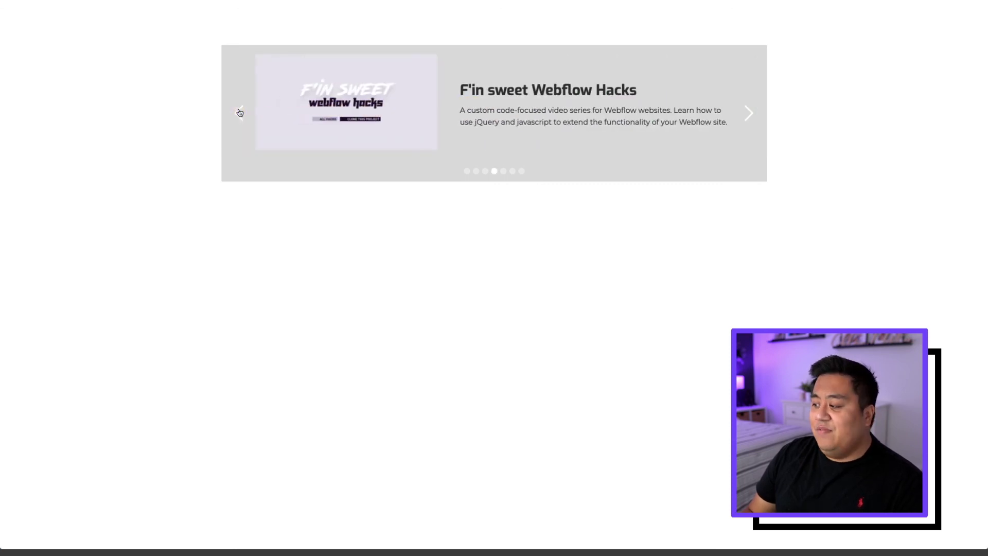
{"action": "left_click", "coordinate": [239, 112]}
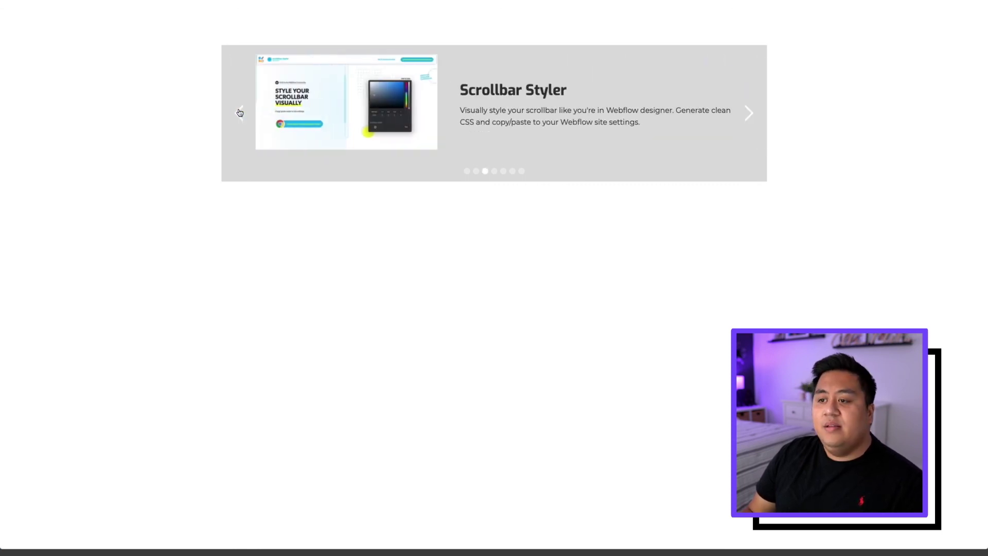
{"action": "left_click", "coordinate": [239, 112]}
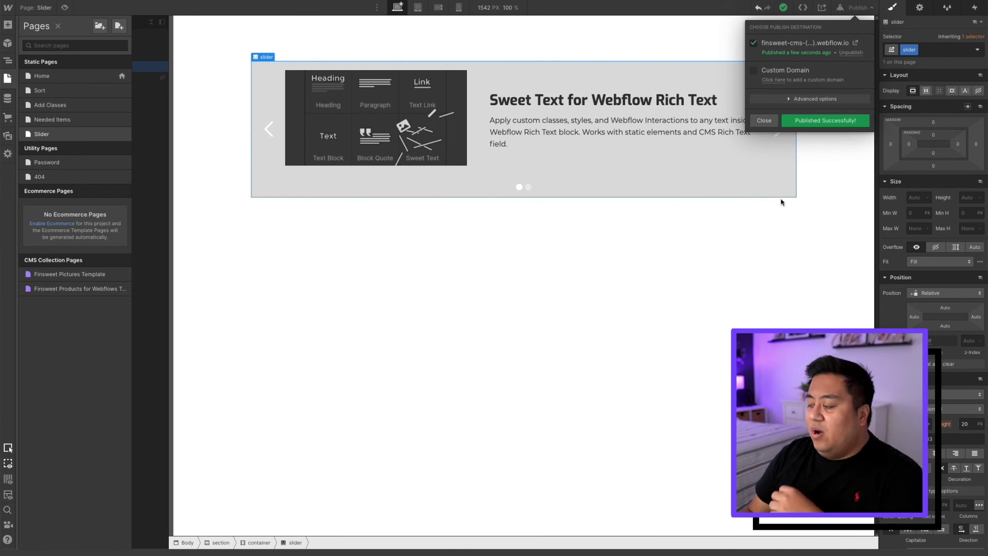
Step: Limit the slider-collection-wrapper collection list to show 4 items
{"action": "left_click", "coordinate": [920, 9]}
{"action": "left_click", "coordinate": [919, 8]}
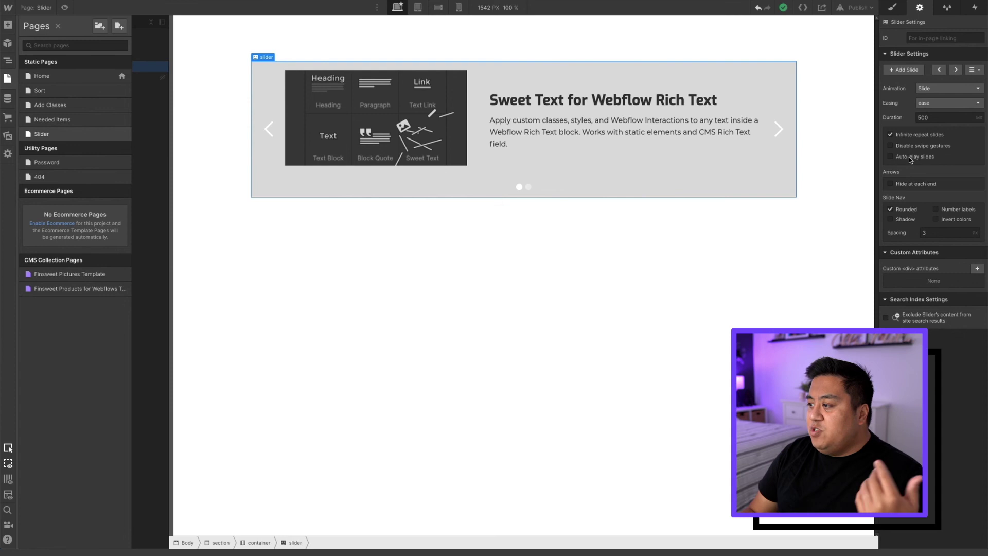
{"action": "left_click", "coordinate": [8, 62]}
{"action": "left_click", "coordinate": [72, 77]}
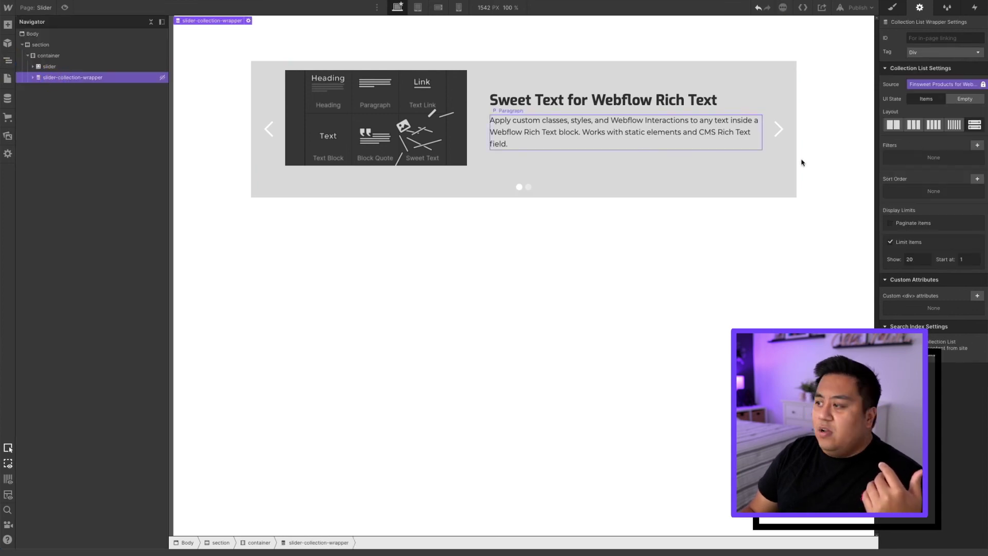
{"action": "left_click", "coordinate": [915, 257]}
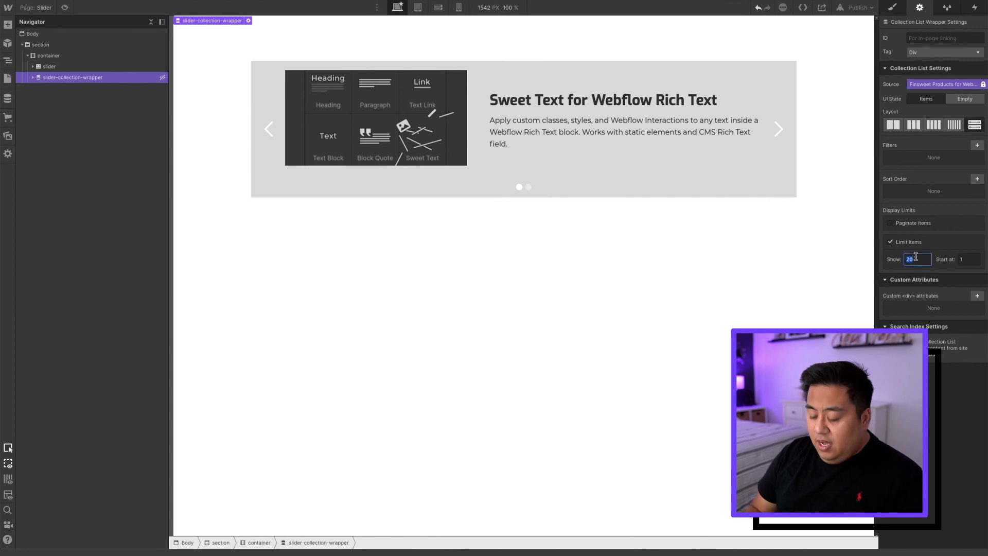
{"action": "type", "text": "4"}
{"action": "left_click", "coordinate": [841, 251]}
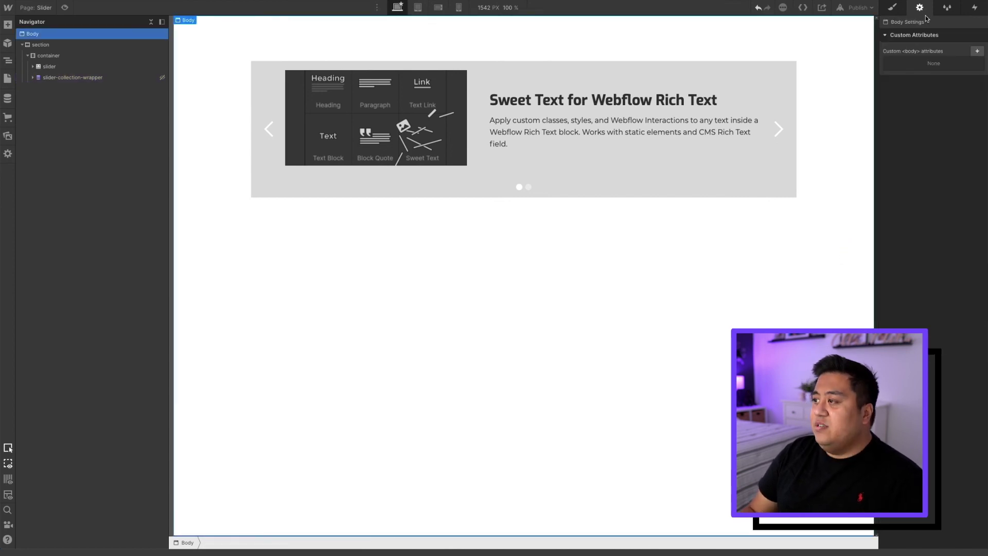
Step: Republish the site with the new item limit and open the live page
{"action": "left_click", "coordinate": [858, 7]}
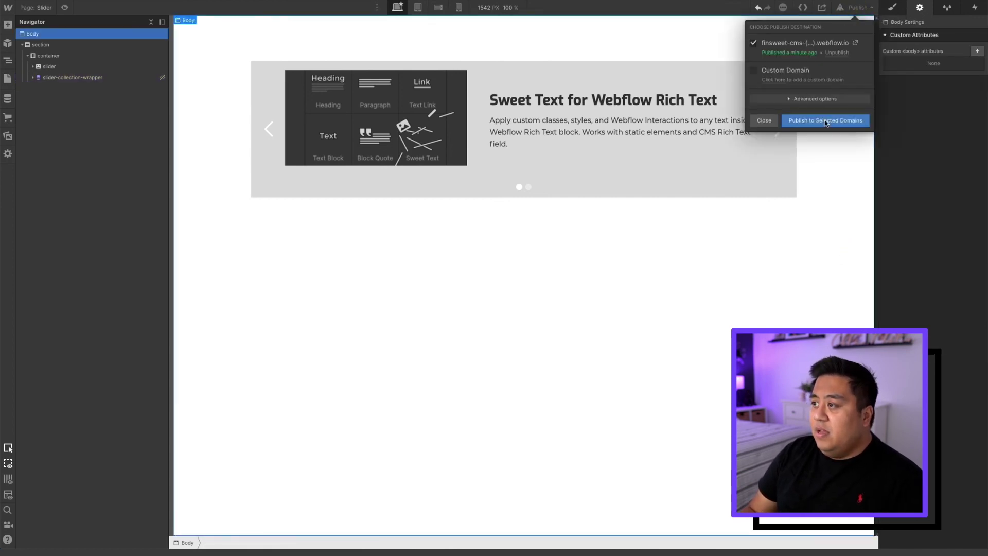
{"action": "left_click", "coordinate": [855, 44]}
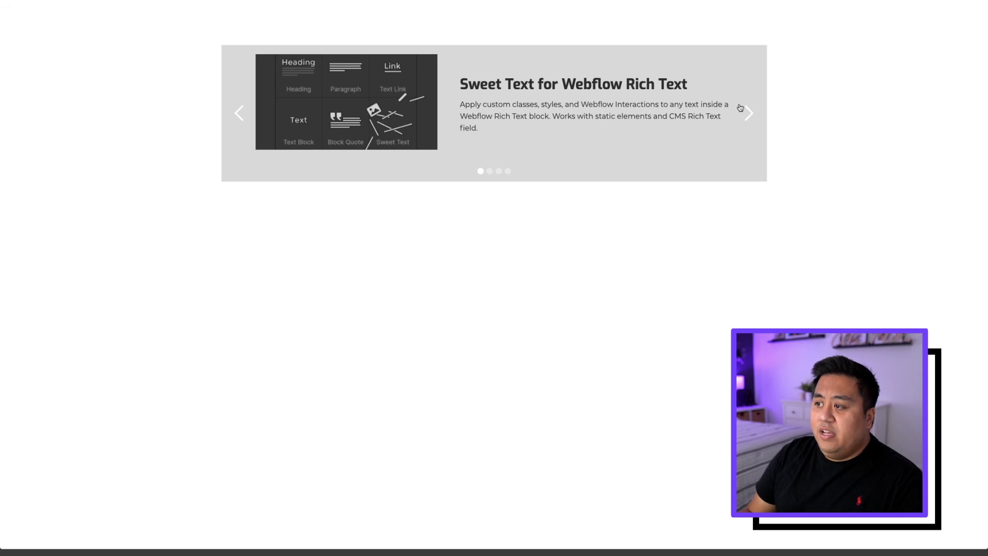
Step: Page through the republished slider to check the limited set of slides, and return to the Webflow Designer
{"action": "left_click", "coordinate": [745, 110]}
{"action": "left_click", "coordinate": [745, 109]}
{"action": "left_click", "coordinate": [744, 109]}
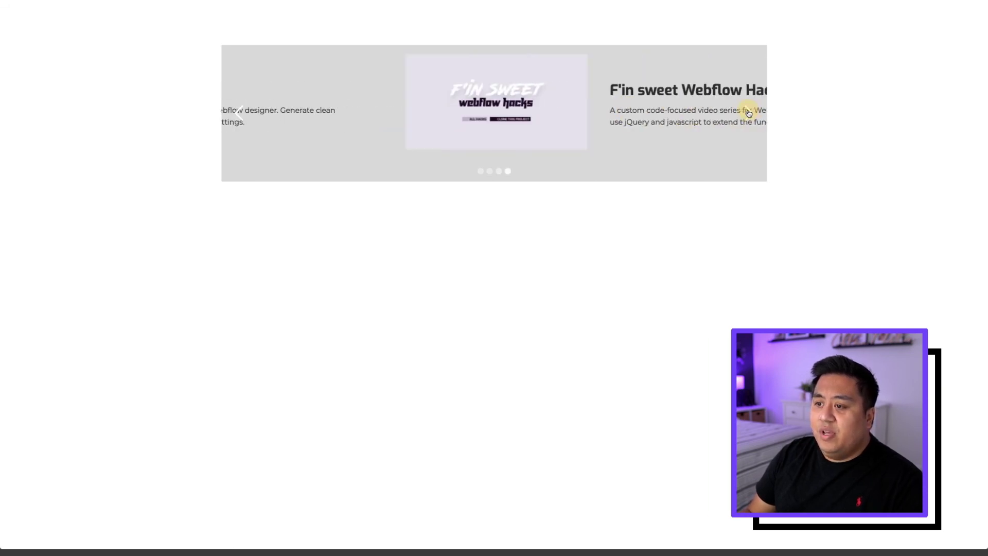
{"action": "left_click", "coordinate": [240, 111]}
{"action": "left_click", "coordinate": [240, 111]}
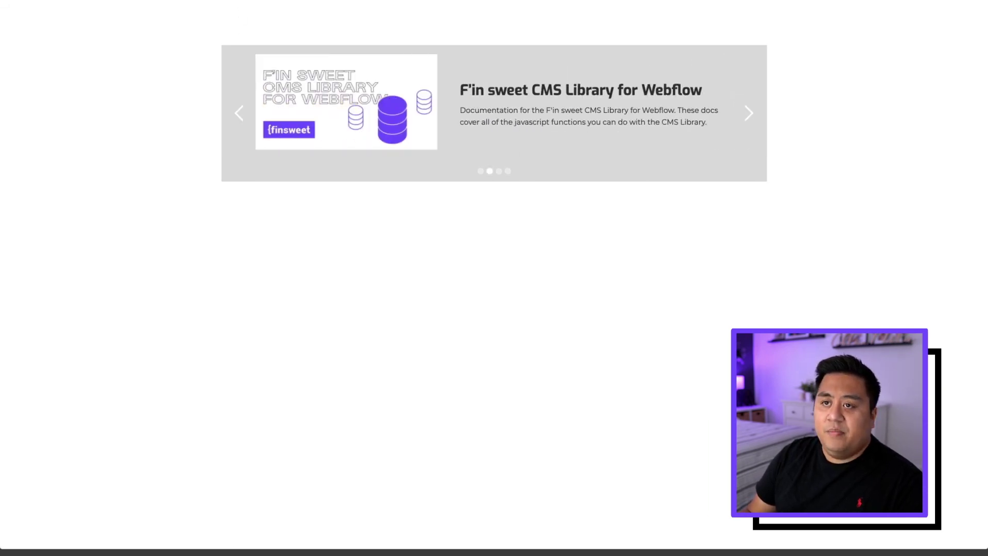
{"action": "left_click", "coordinate": [235, 6]}
{"action": "left_click", "coordinate": [838, 8]}
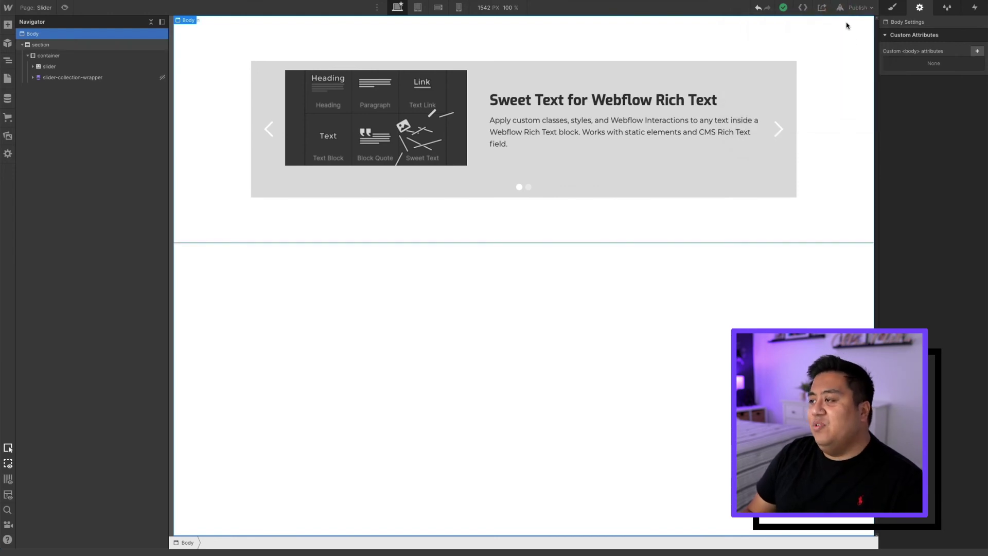